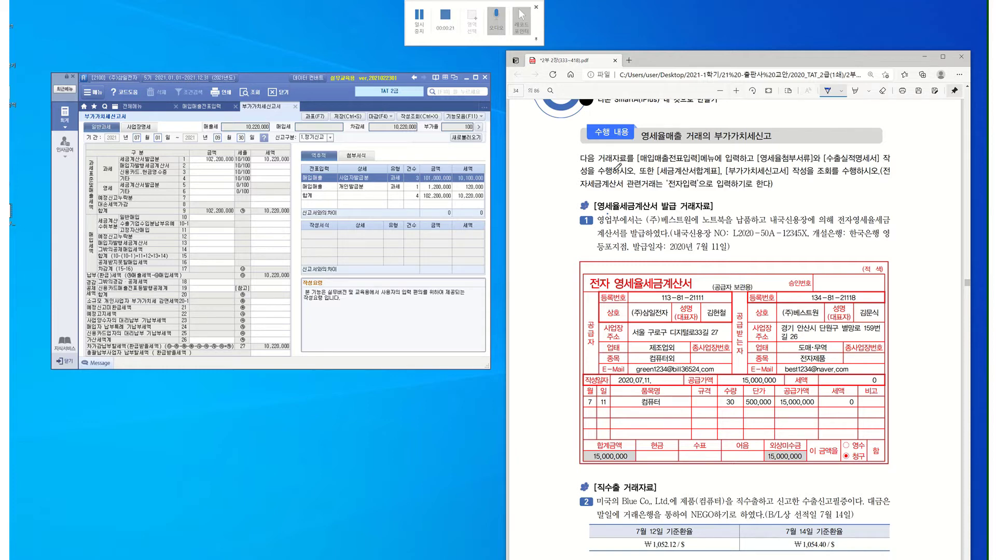
- Mark up the PDF task description: underline 매입매출전표입력, 영세율첨부서류, 수출실적명세서 and 부가가치세신고서, and cross out 세금계산서합계표
drag(609, 164, 695, 165)
drag(823, 164, 880, 159)
mouse_move(707, 166)
mouse_down()
mouse_move(695, 184)
mouse_move(800, 177)
mouse_up()
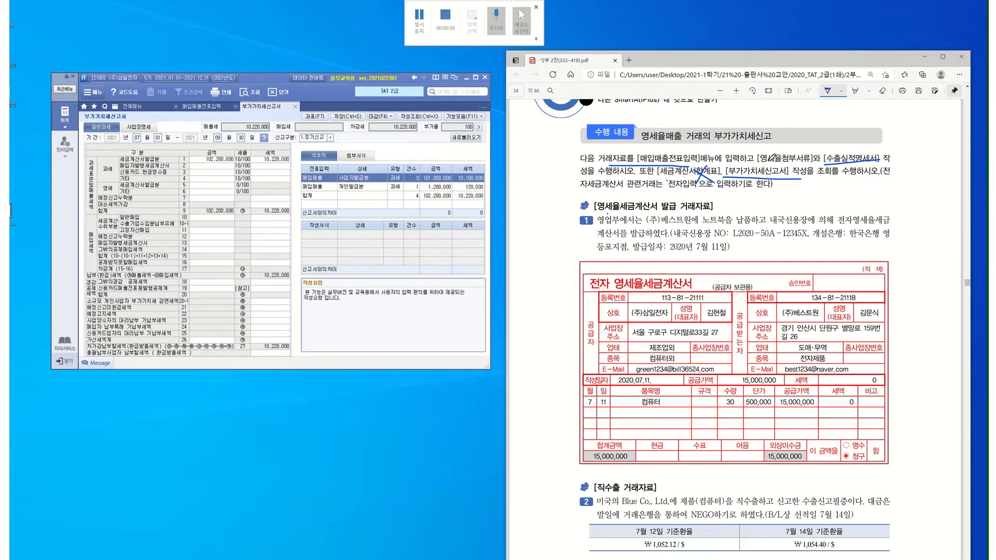
mouse_move(760, 154)
mouse_down()
mouse_move(752, 163)
mouse_move(819, 169)
mouse_up()
scroll(657, 260, down, 2)
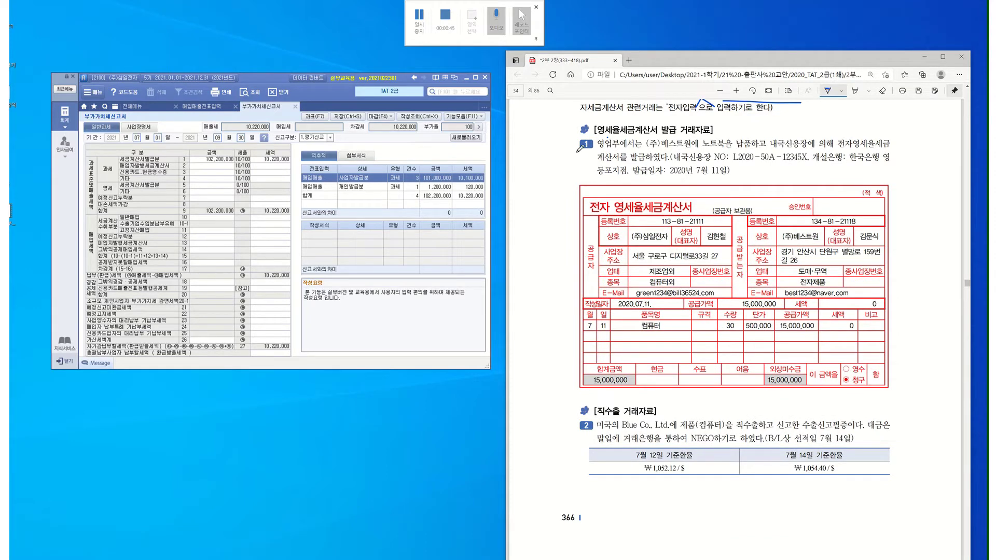
- Circle and underline transaction 1 in the PDF, and underline the 직수출 거래자료 heading
drag(612, 136, 584, 145)
drag(559, 156, 617, 156)
drag(570, 418, 627, 409)
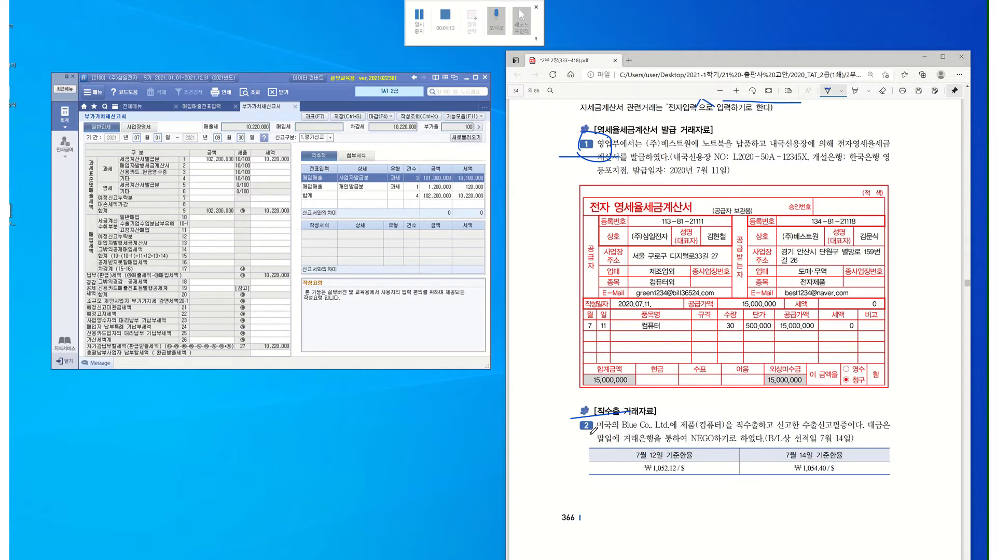
- Switch to the TAT.hwp notes in Hangul and add a "----" divider followed by "매출-영세: 수출업자한테 매출-> 내국신용장 발급"
click(218, 559)
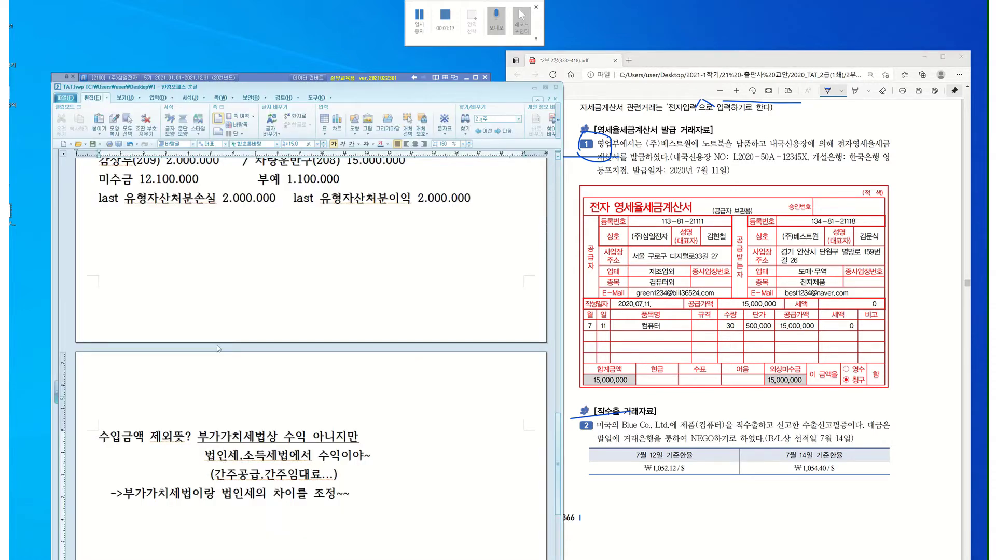
scroll(218, 347, down, 6)
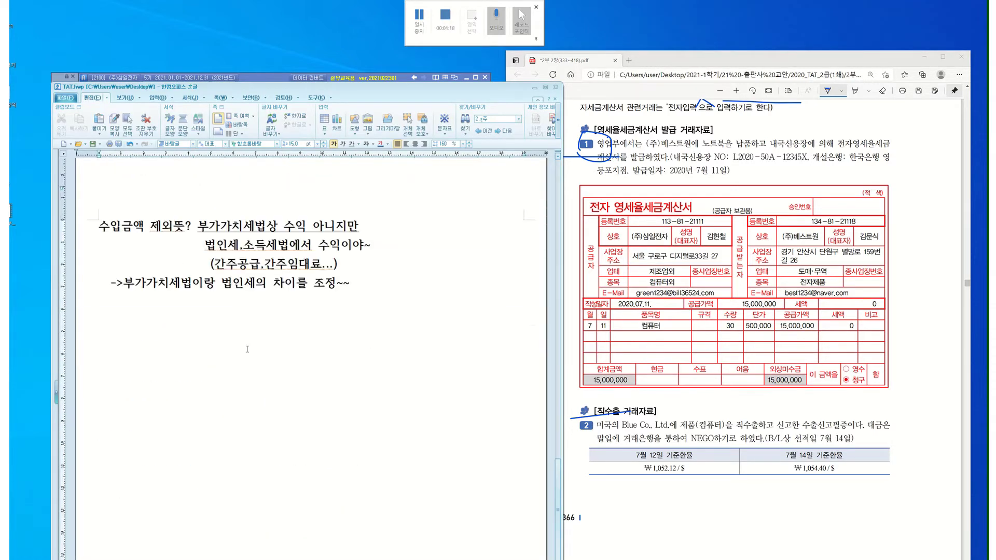
click(360, 296)
key(Return)
text(----)
key(Return)
text(매출-영세)
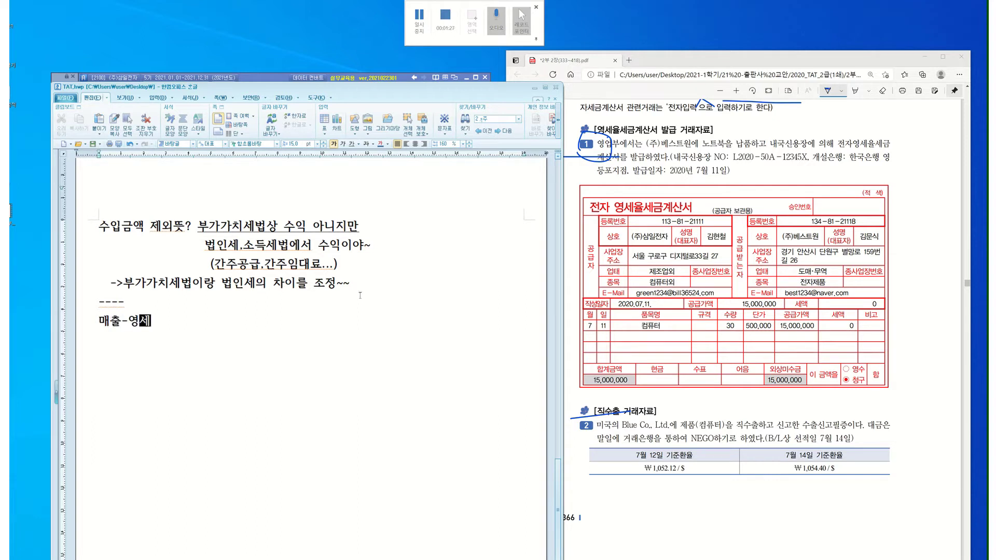
text(: 수출업자한테 매출)
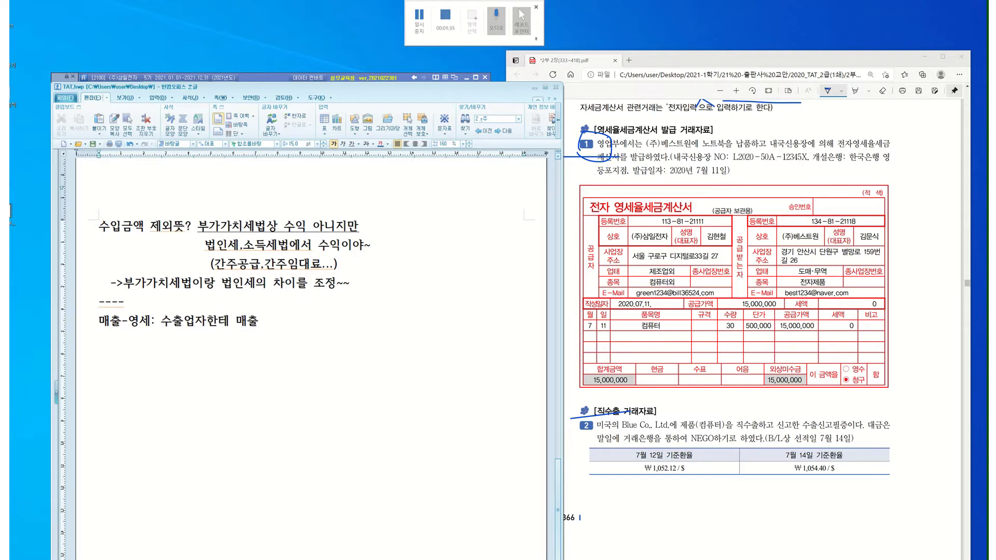
text(-> 내국ㅅ)
text(ㅣㄴ용장 )
text(발급)
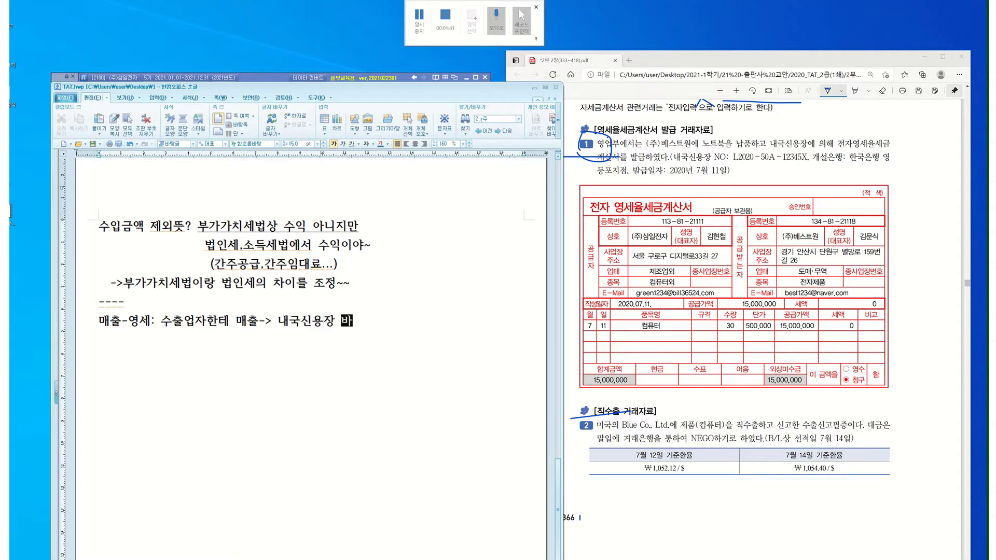
- Add a second line to the notes reading "매출-수출: 내가 수출업-> 수출"
key(Return)
text(매출-ㅅ)
text(수출: )
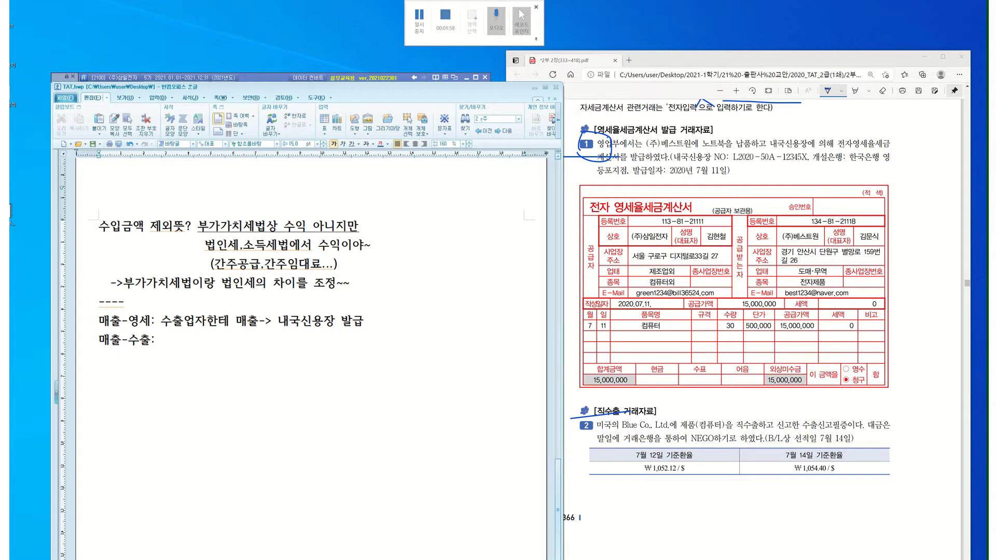
text(내가 수출)
text(업)
text(0<)
key(BackSpace)
key(BackSpace)
text(-> 수출)
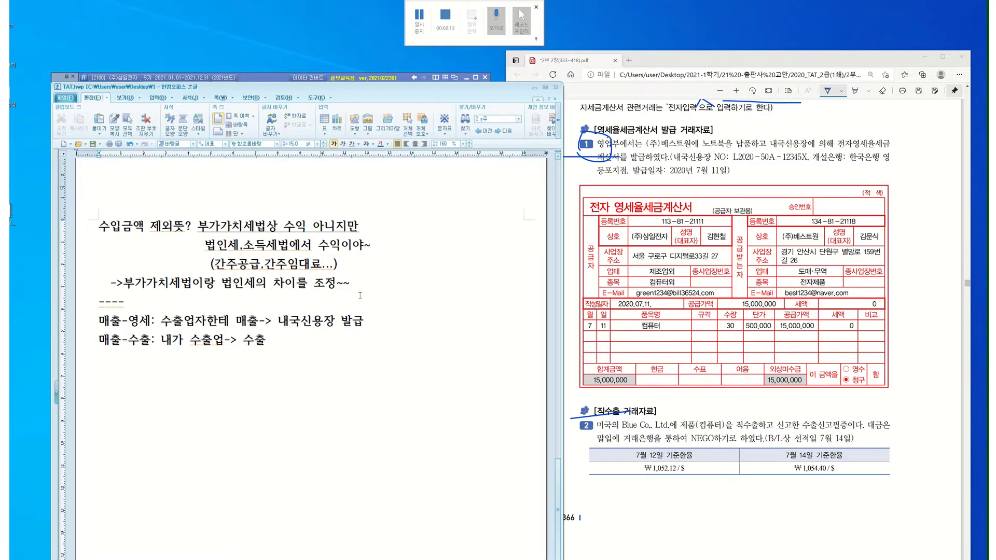
- Change the final 수출 on the 매출-수출 line to 직수출 and append "-->수출실적명세서"
click(244, 341)
text(직)
click(284, 340)
text(-->)
text(수출실저)
text(적명세서)
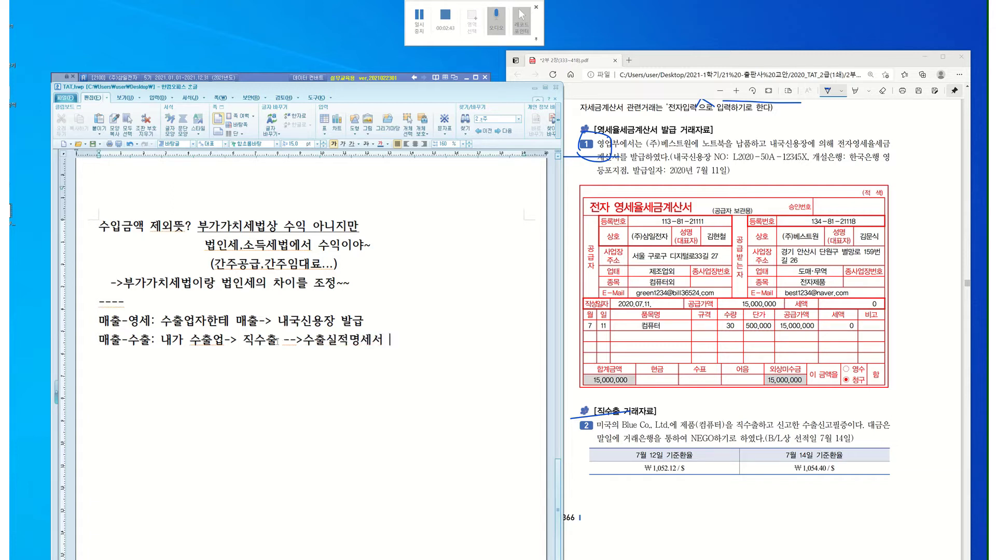
- Append "(실무버전)" to the 매출-영세 line and colour "내국신용장 발급(실무버전)" blue
drag(277, 322, 359, 305)
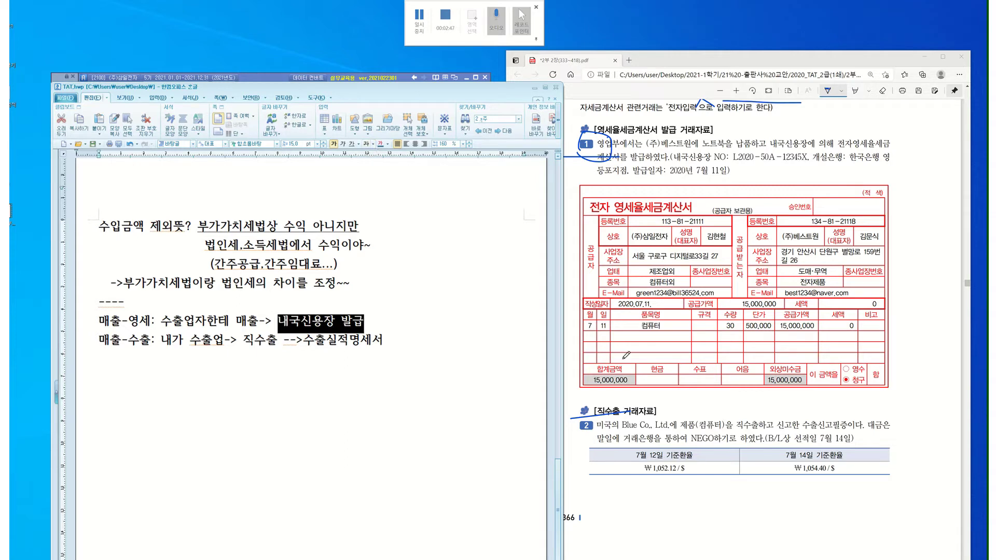
click(739, 238)
scroll(739, 238, up, 3)
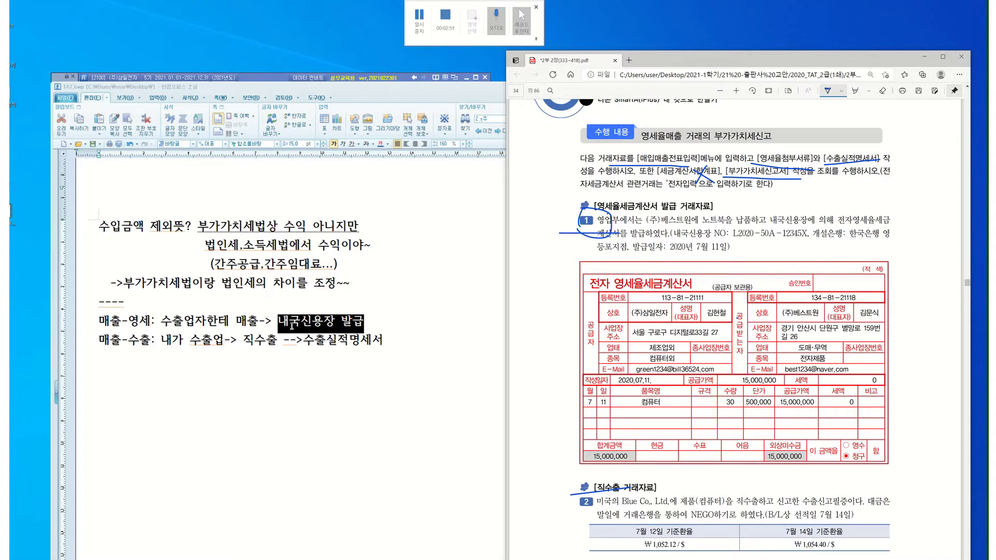
click(367, 322)
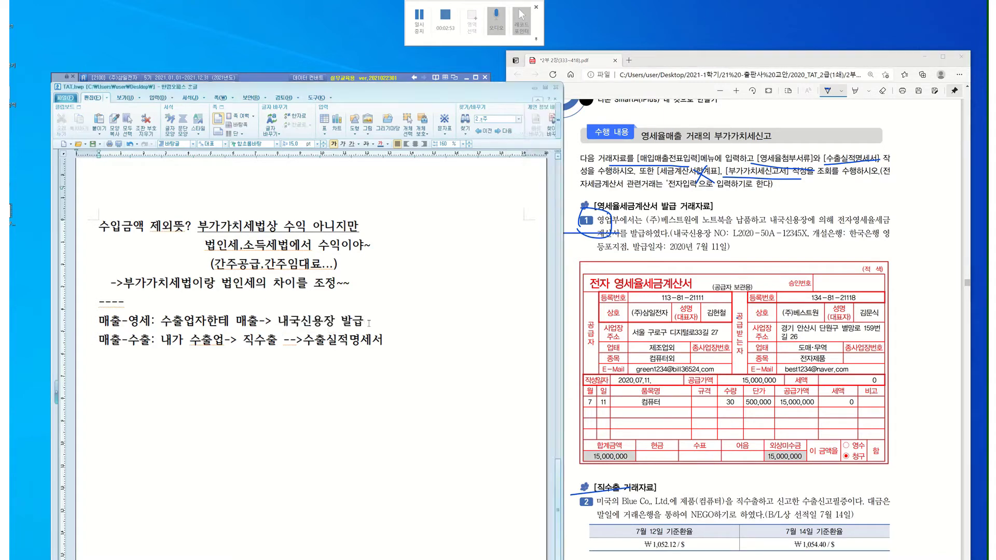
text((시)
text(실무버전))
drag(278, 320, 431, 321)
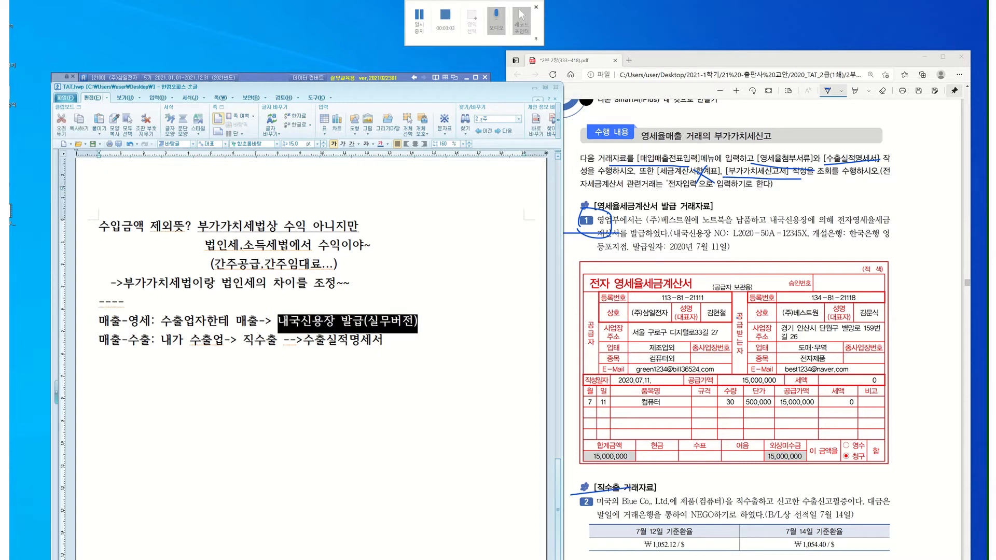
click(380, 144)
- Add "***" after 수출실적명세서 in the notes and underline the 전자영세율세금계산서 wording of transaction 1 in the PDF
click(402, 340)
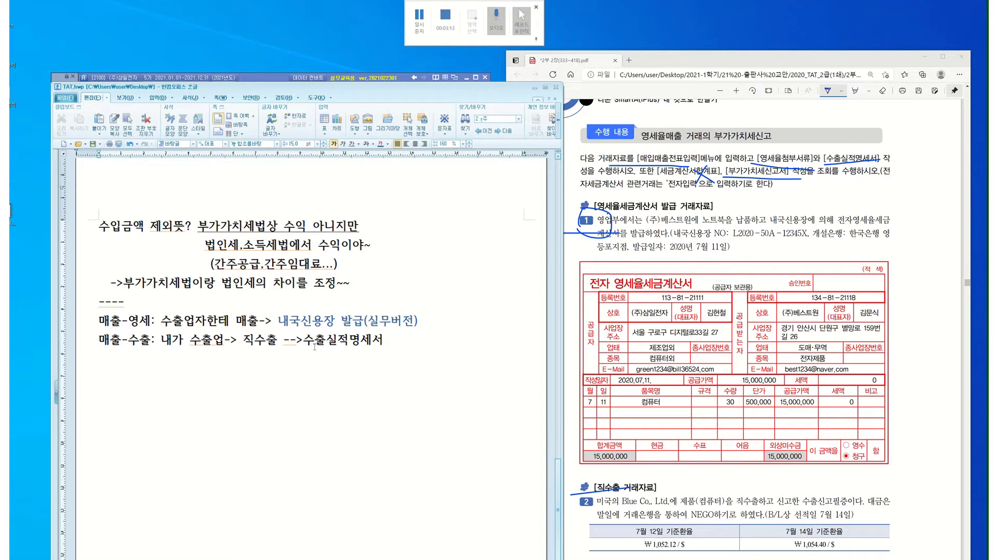
text(***)
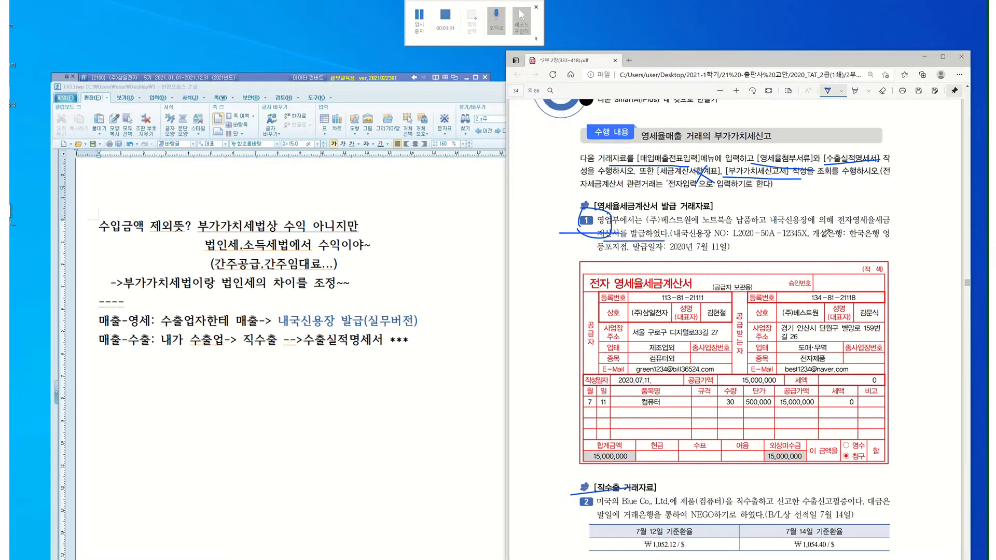
drag(818, 227, 863, 229)
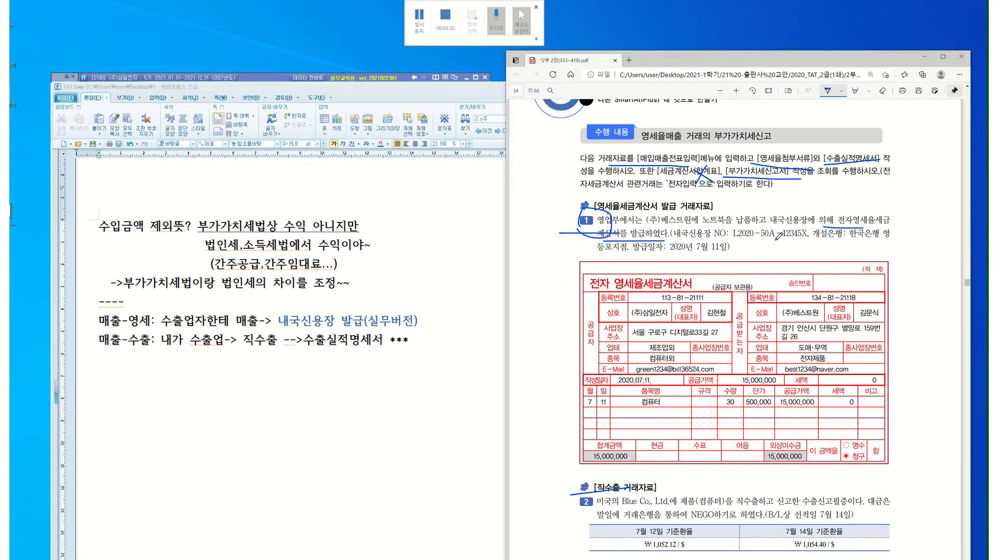
- Insert an indented line "-> 영세율세금계산서 발급 o" below the 매출-영세 line in the notes
click(423, 322)
key(Return)
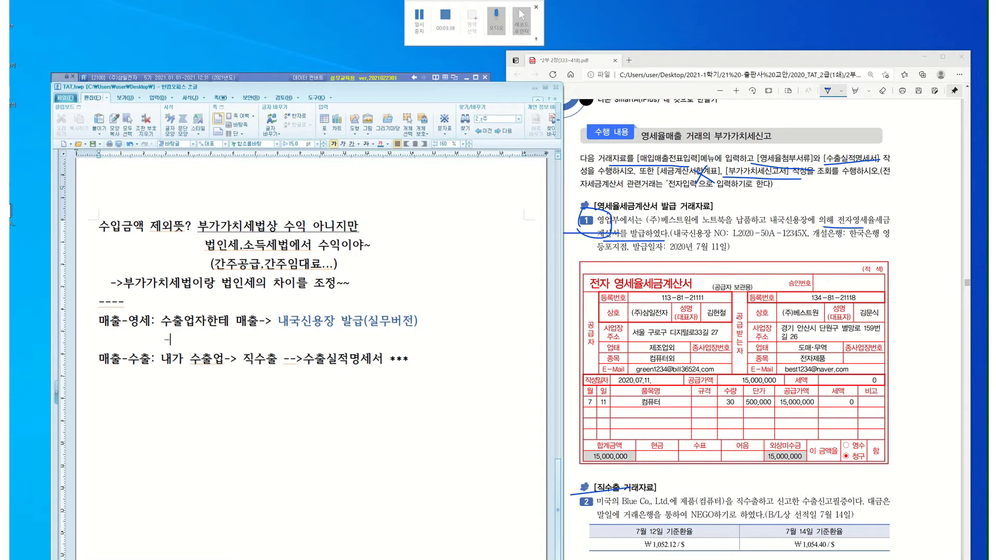
text(-> 영세율세금ㄱ)
text(계산서 발급 )
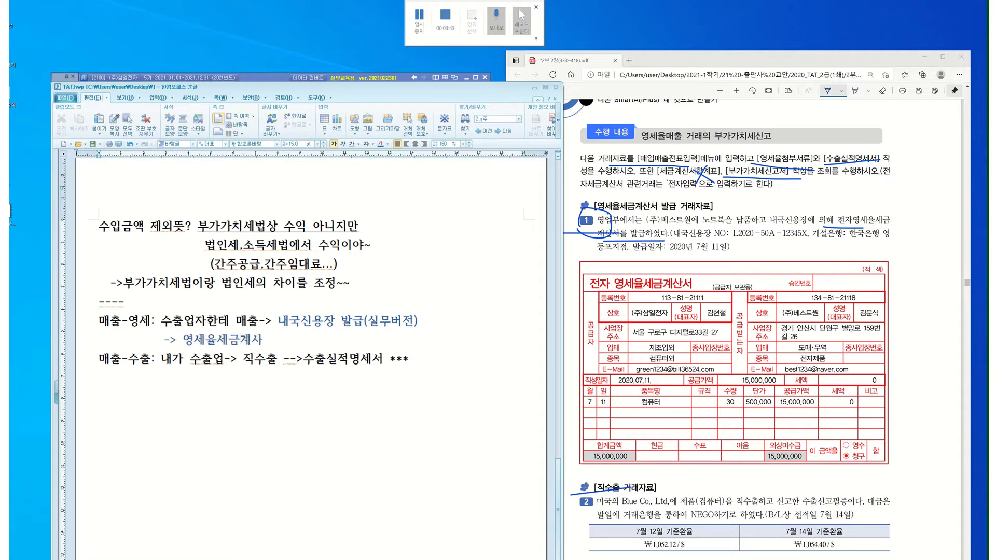
text(o)
- Add an indented line "-> 영세율세금계산서 발급 x" below the 매출-수출 line
key(Down)
key(End)
key(Return)
text(->)
text( dud)
key(BackSpace)
key(BackSpace)
key(BackSpace)
text(영세율세금)
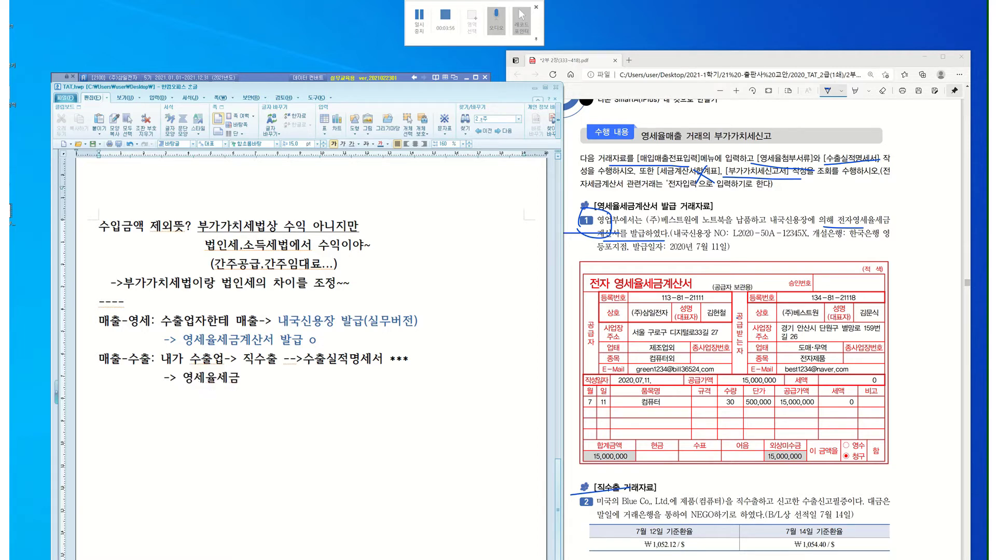
text(계산서 발급 x)
drag(301, 358, 383, 358)
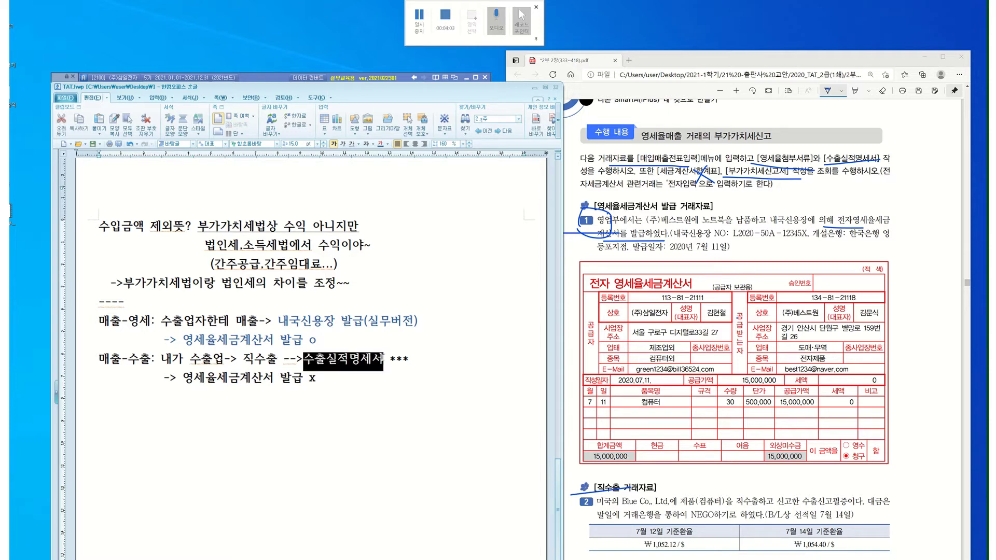
click(430, 419)
drag(182, 340, 320, 341)
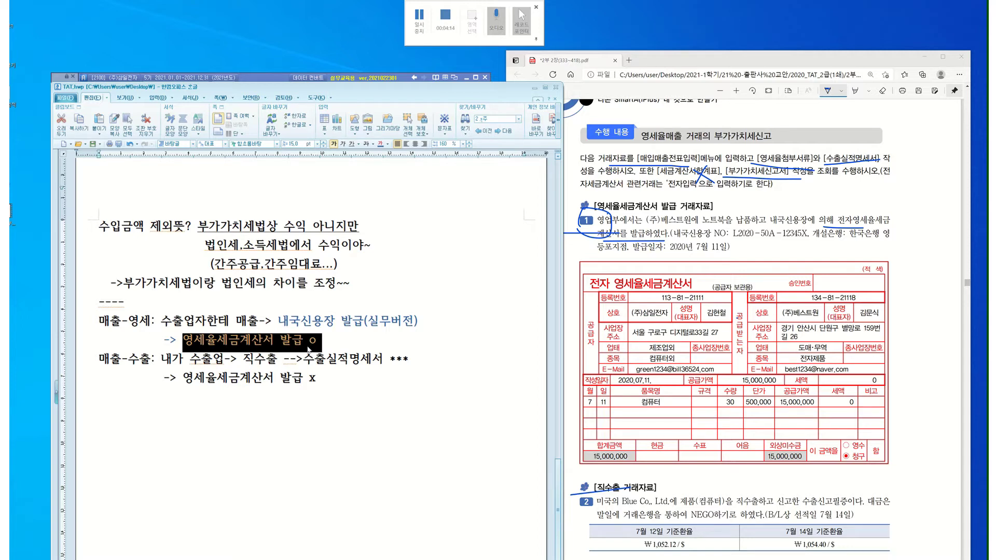
click(309, 349)
drag(224, 359, 314, 358)
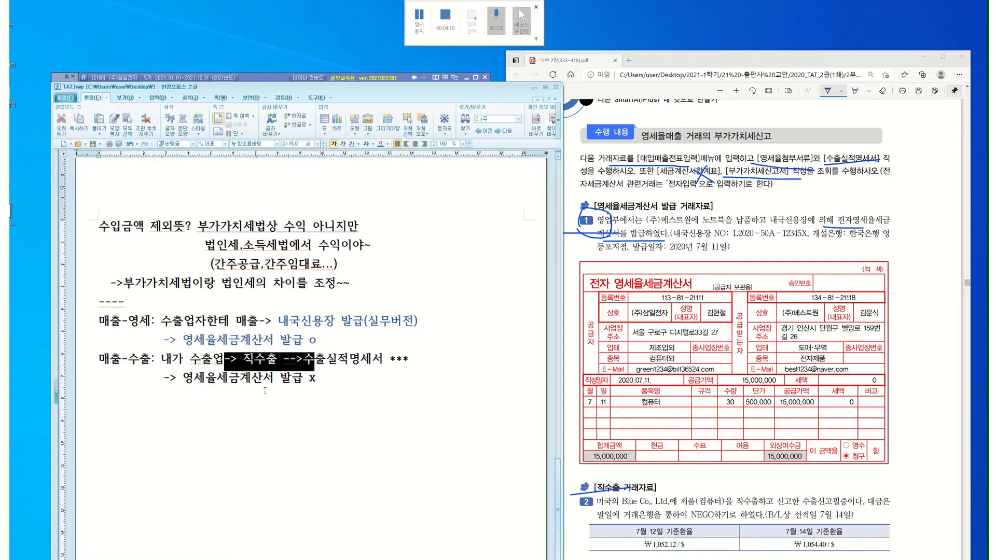
- Underline "수출실적명세서 ***" on the 매출-수출 line of the notes
drag(303, 381, 407, 357)
click(304, 359)
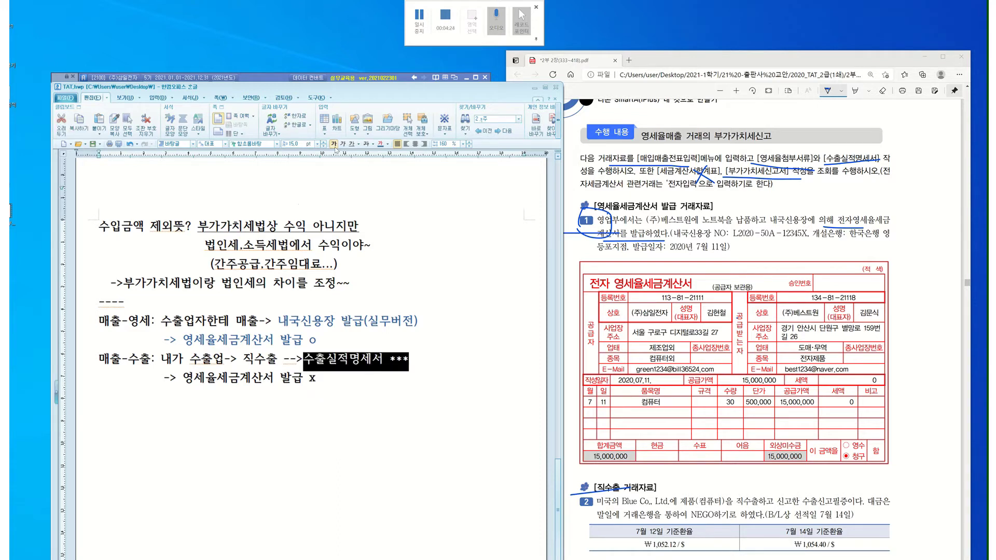
click(352, 144)
click(423, 411)
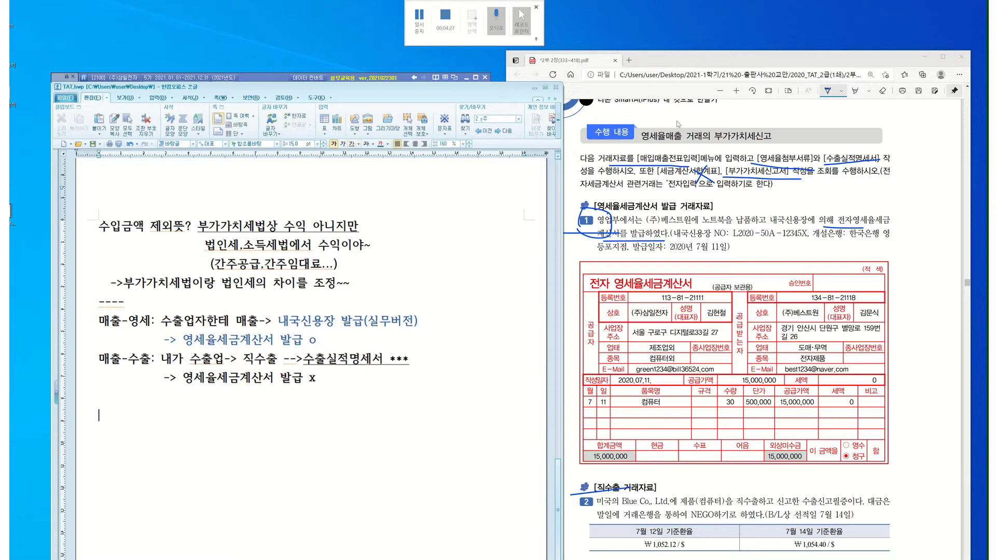
- Circle the 외상미수금 amount, the 7/11 date and the 단가 and 공급가액 figures on the PDF's zero-rate tax invoice
click(726, 218)
scroll(698, 237, down, 3)
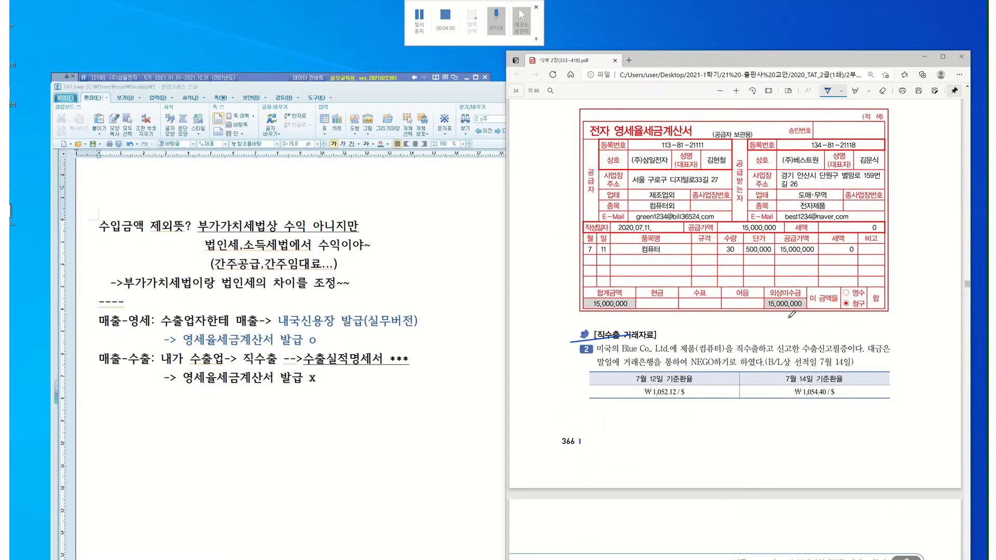
mouse_move(765, 303)
mouse_down()
mouse_move(792, 294)
mouse_move(758, 300)
mouse_up()
mouse_move(595, 262)
mouse_down()
mouse_move(582, 248)
mouse_move(595, 235)
mouse_up()
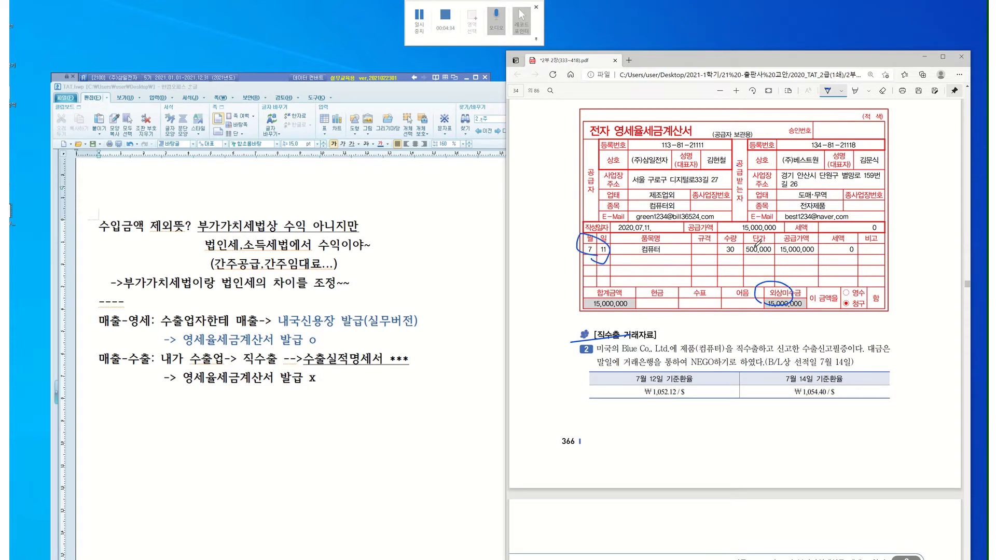
mouse_move(757, 248)
mouse_down()
mouse_move(749, 252)
mouse_move(754, 240)
mouse_up()
- Put the notes away, switch to 매입매출전표입력 in the accounting program and set the voucher date to July 11
click(485, 93)
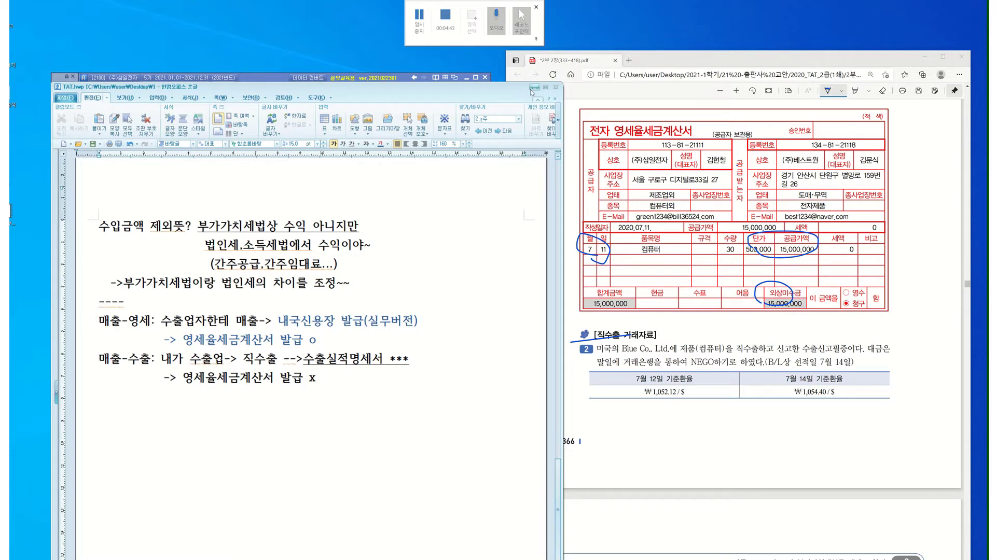
click(532, 86)
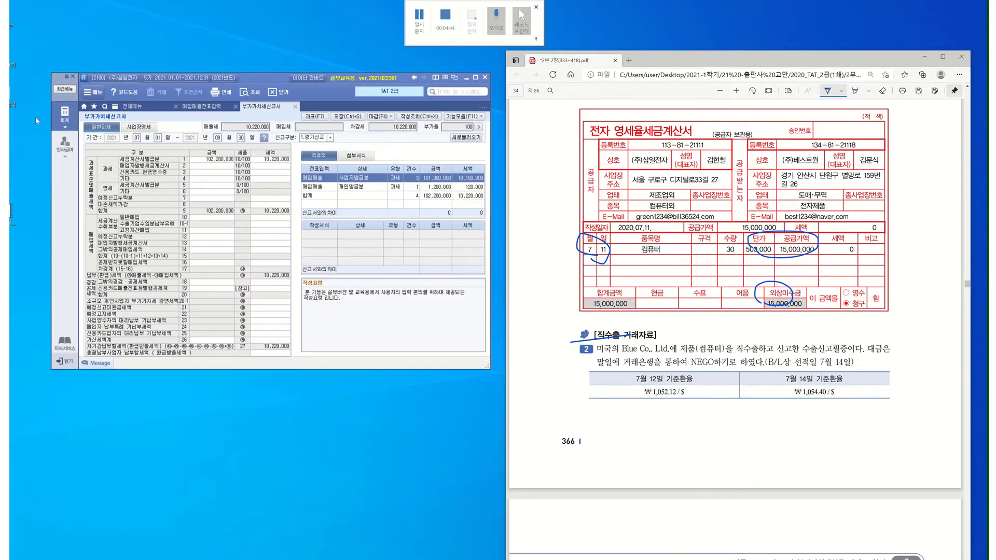
click(194, 107)
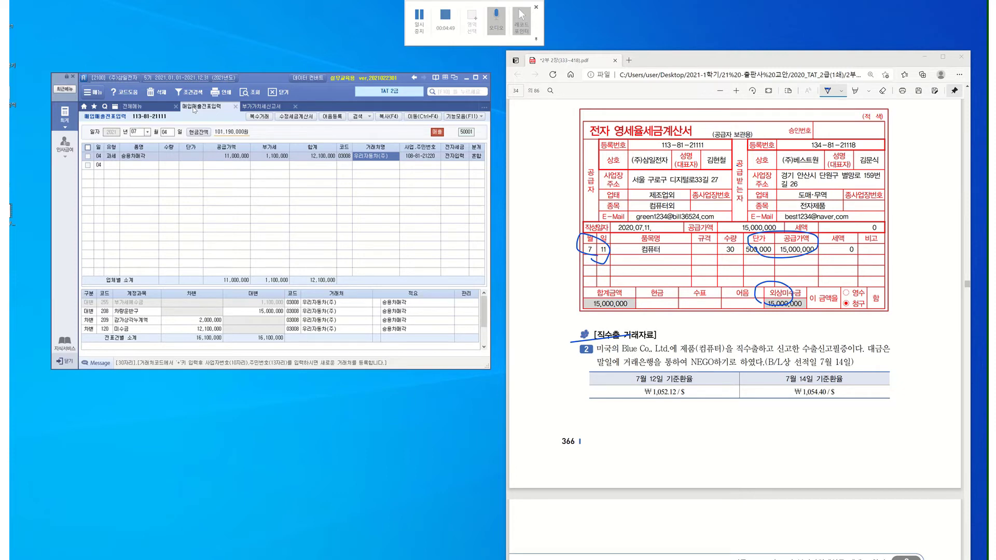
click(169, 133)
text(11)
key(Return)
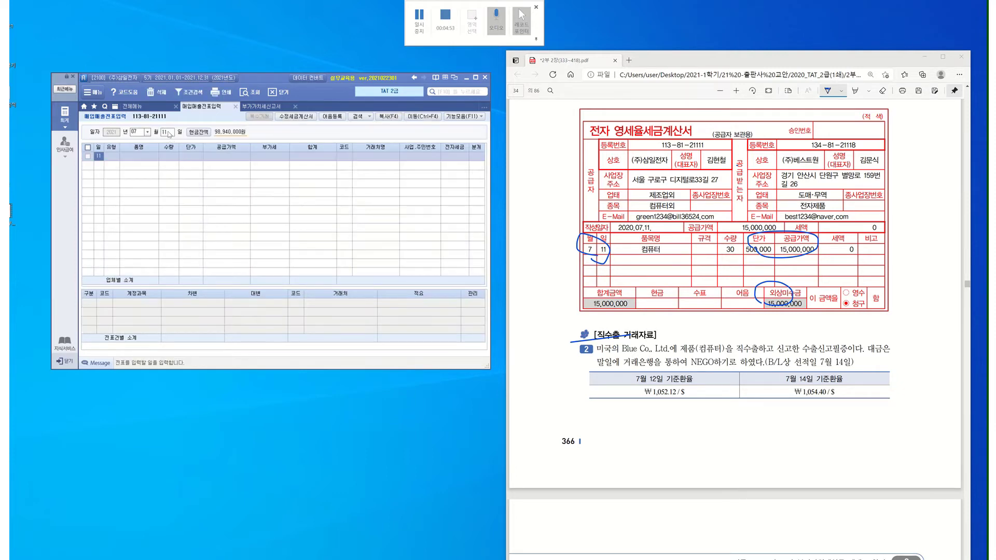
- Set the July 11 voucher's transaction type to the sales type 영세 and reopen its type list
key(Return)
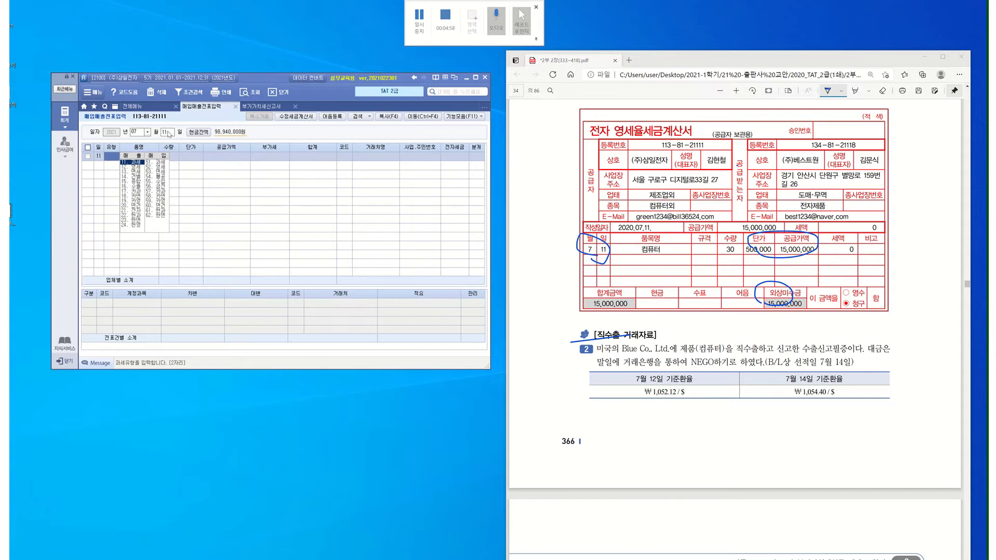
double_click(138, 167)
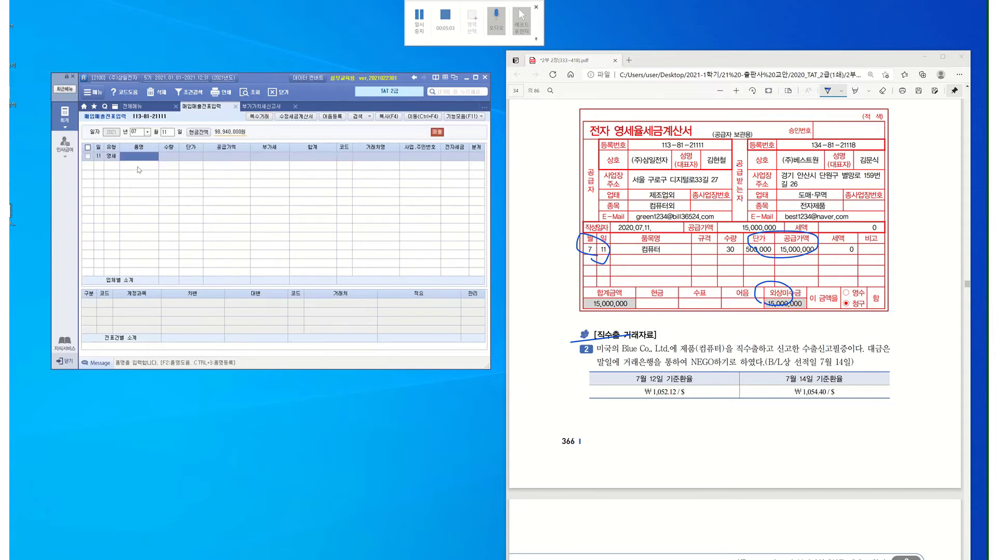
click(110, 156)
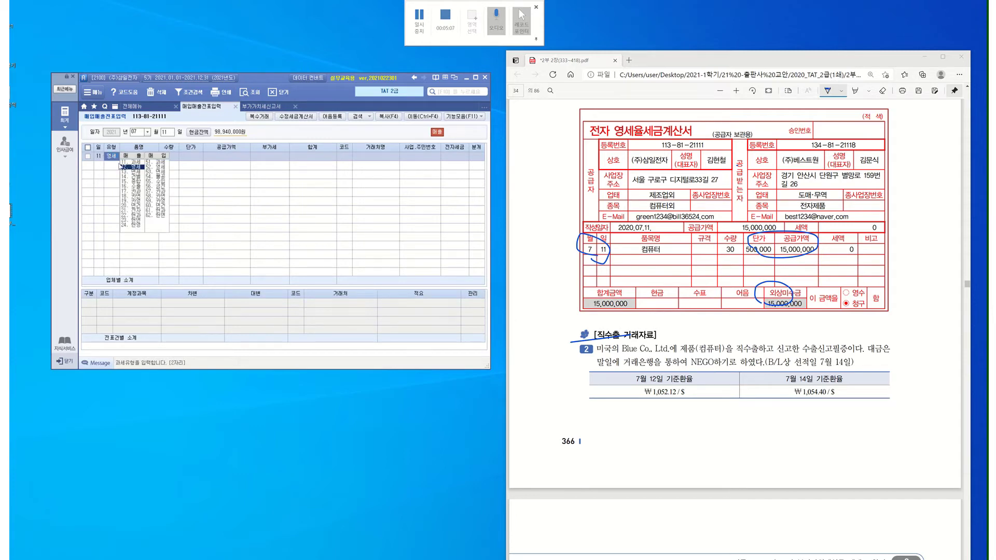
- Keep the type 영세 and enter item 컴퓨터, quantity 30 and unit price 500,000 on the July 11 voucher line
double_click(130, 168)
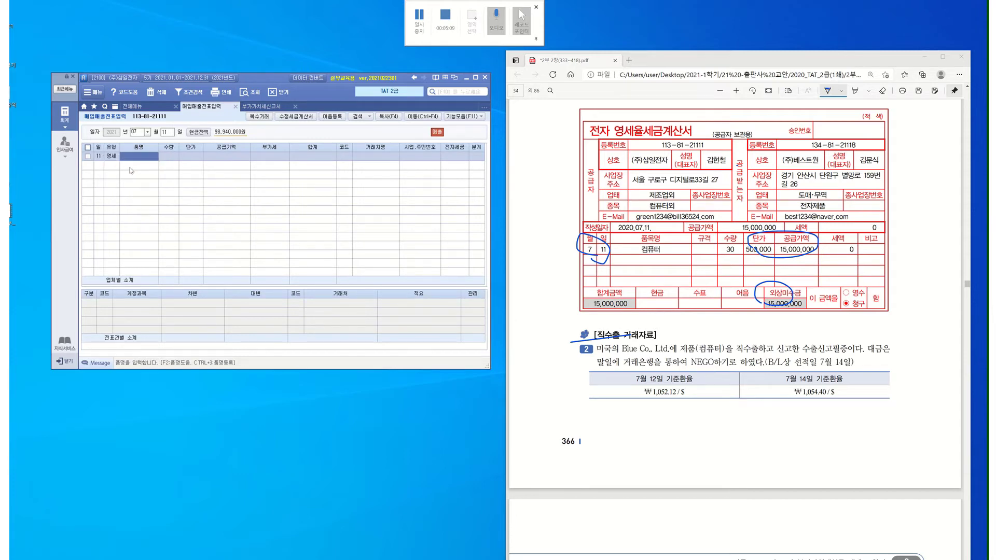
text(ㅋㅁ)
text(컴퓨터)
key(Return)
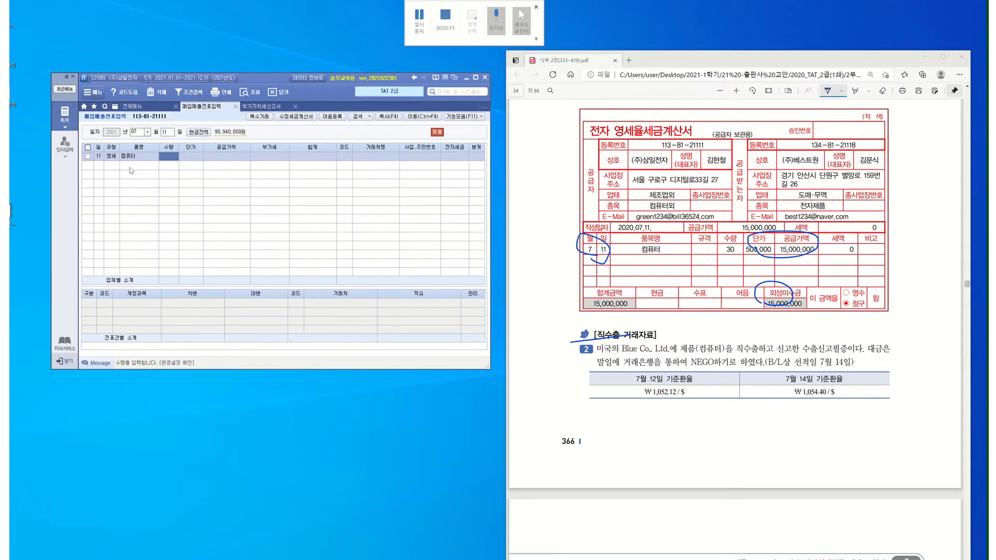
text(30)
key(Return)
text(500,000)
key(Return)
key(Return)
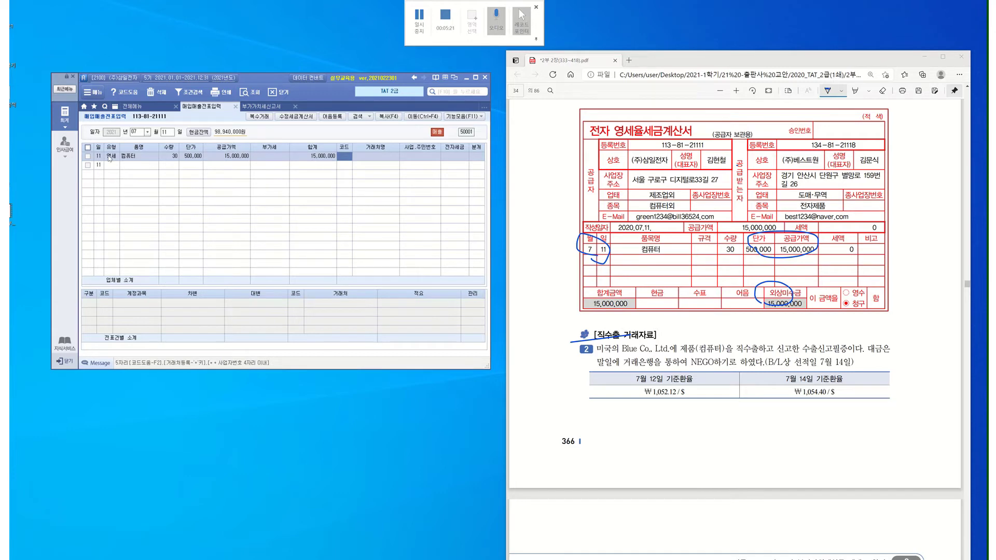
- Review the line's type and supply amount, and assign (주)베스트원 as the customer of the July 11 sale
click(110, 156)
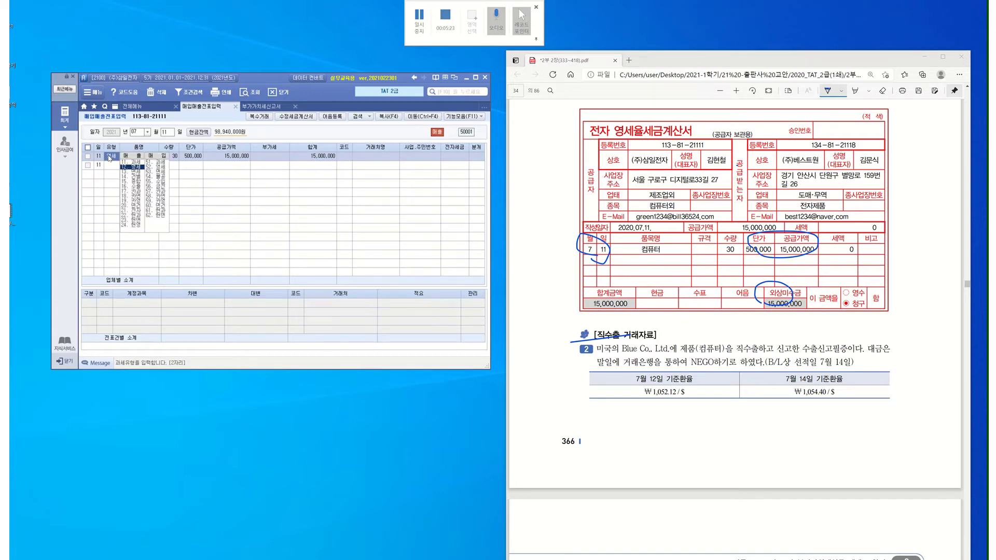
click(270, 158)
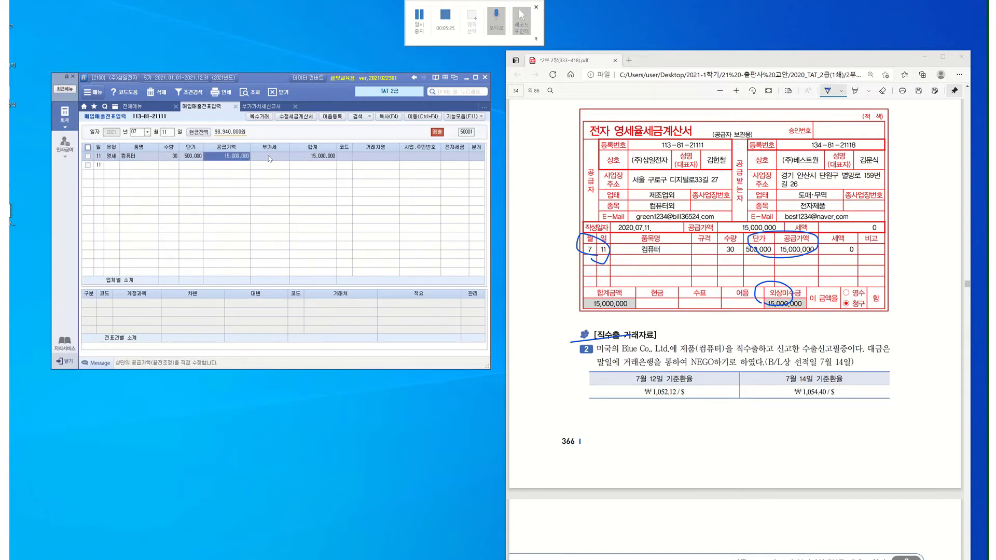
click(343, 156)
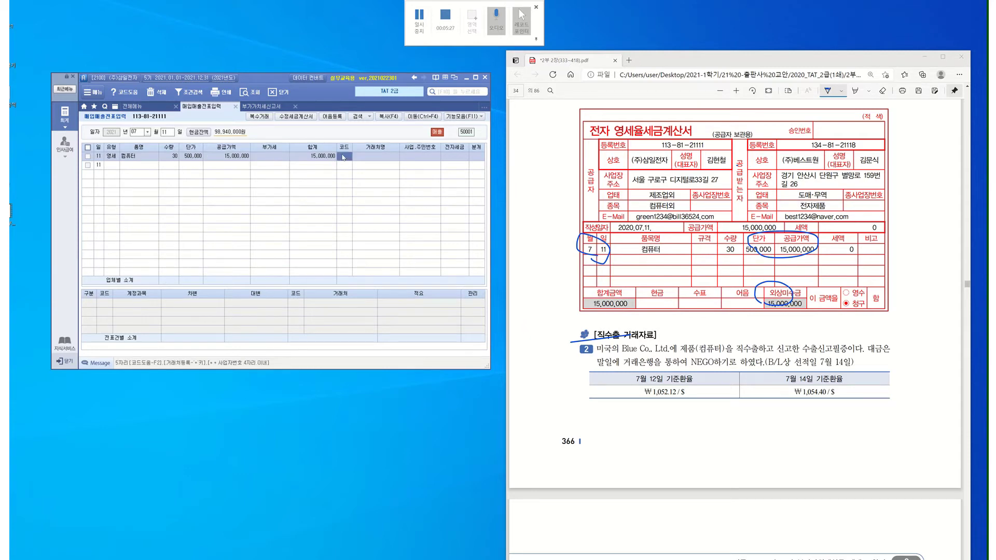
text(베스)
key(Return)
key(Return)
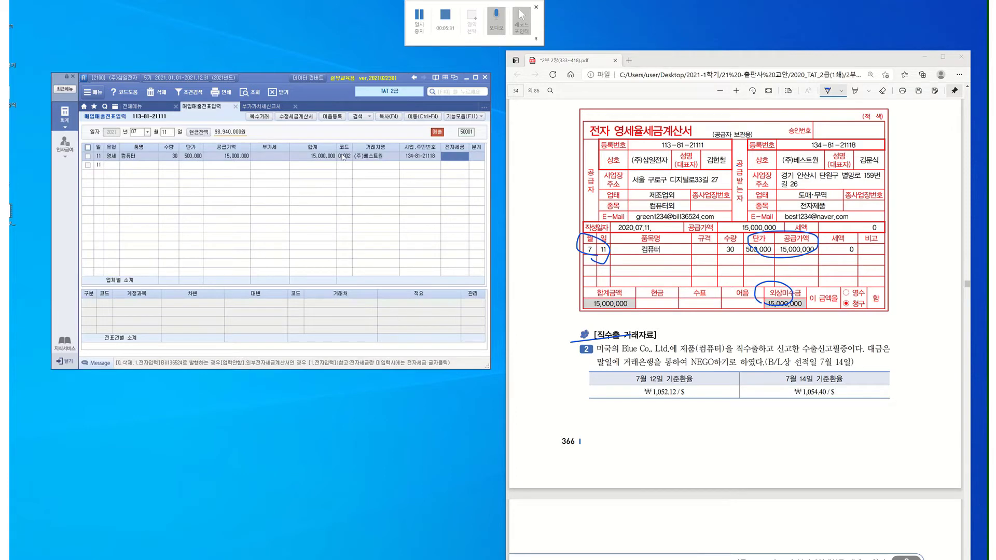
- Mark the July 11 sale's electronic tax invoice as 전자입력 and set its journal entry type to 외상
text(1)
key(Return)
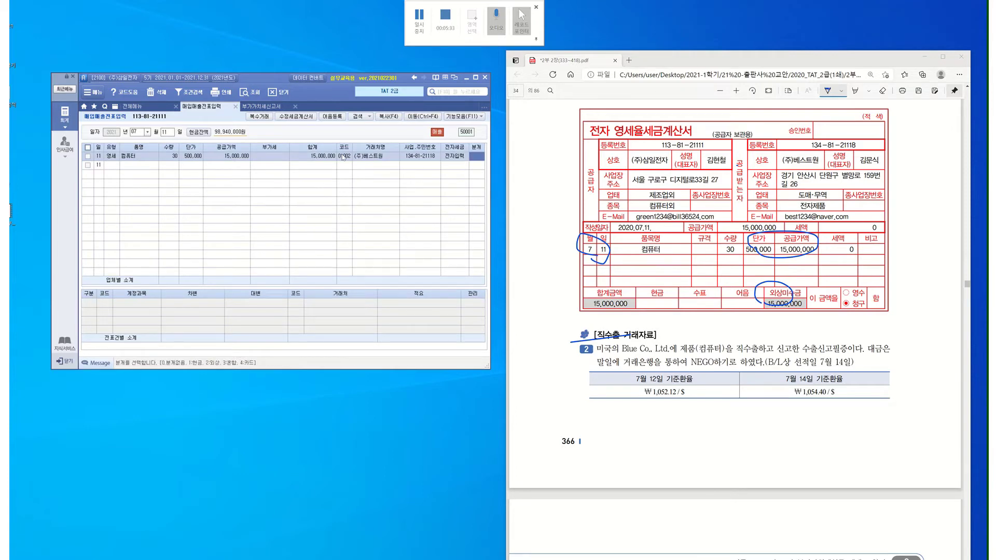
text(2)
key(Return)
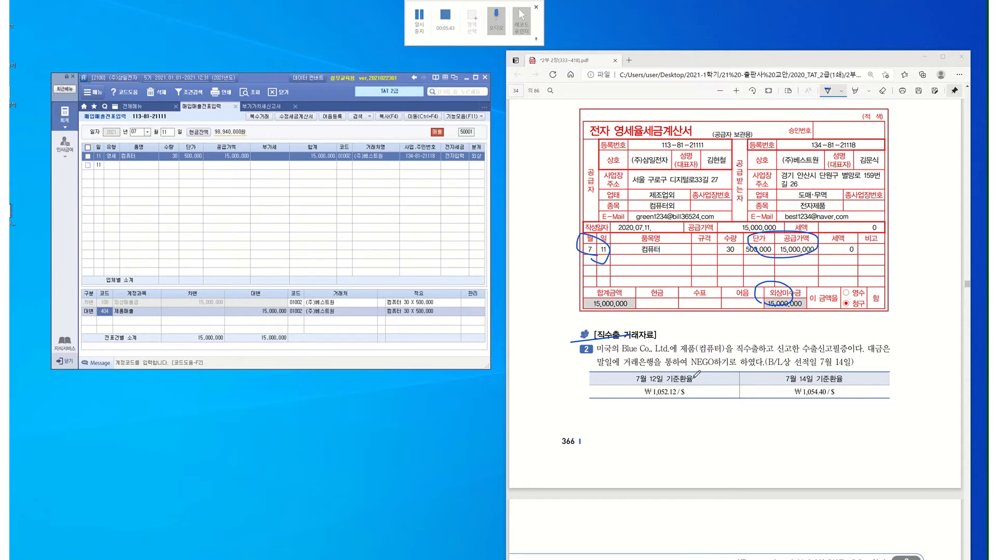
- In the PDF's direct export problem, underline 직수출 and the B/L shipping date 7월 14일, and tick the 7월 14일 기준환율
click(706, 394)
scroll(706, 394, down, 3)
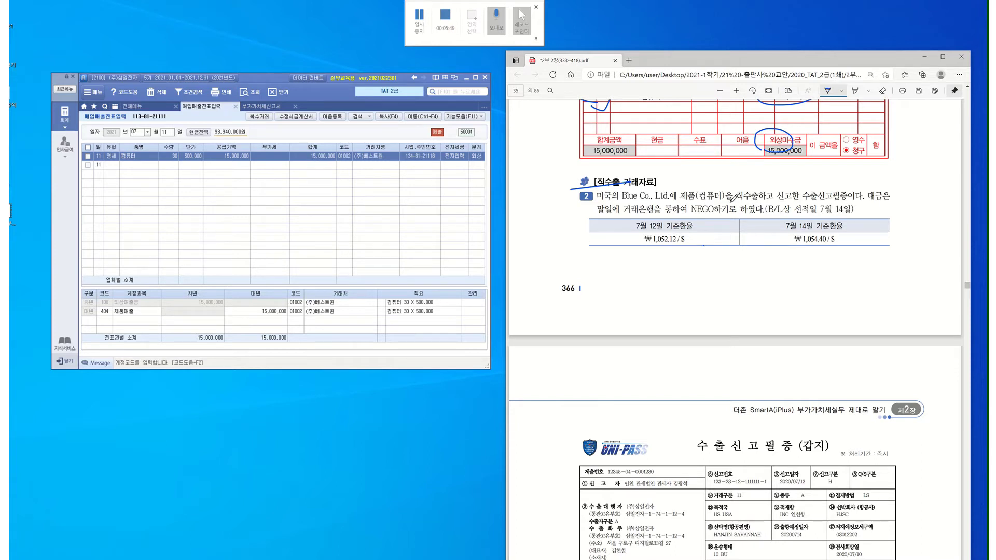
drag(731, 202, 752, 201)
drag(783, 211, 851, 209)
mouse_move(790, 193)
mouse_down()
mouse_move(779, 221)
mouse_move(771, 206)
mouse_up()
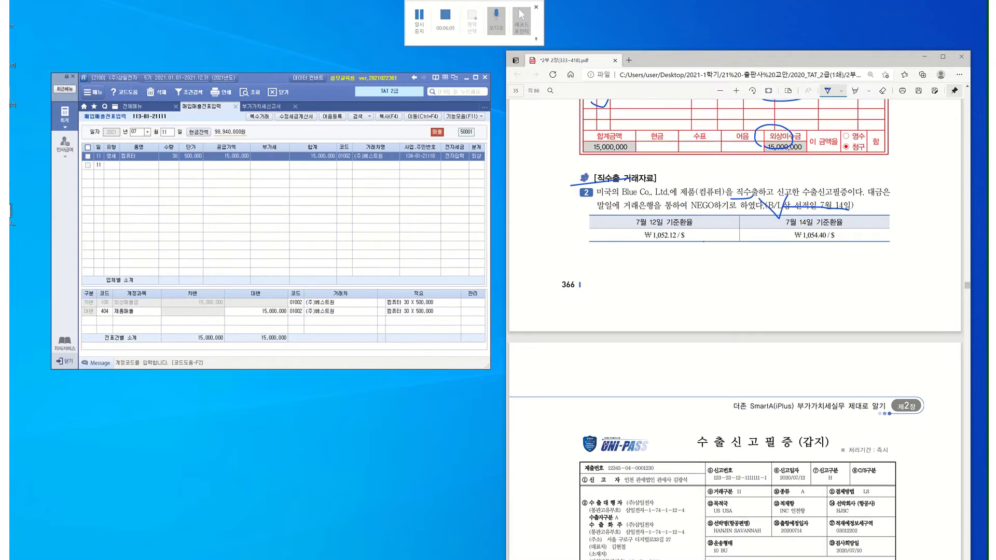
- Circle the 신고번호 and the 결제금액 of FOB-$120,000 on the export declaration (수출신고필증)
scroll(771, 315, down, 3)
scroll(772, 315, down, 3)
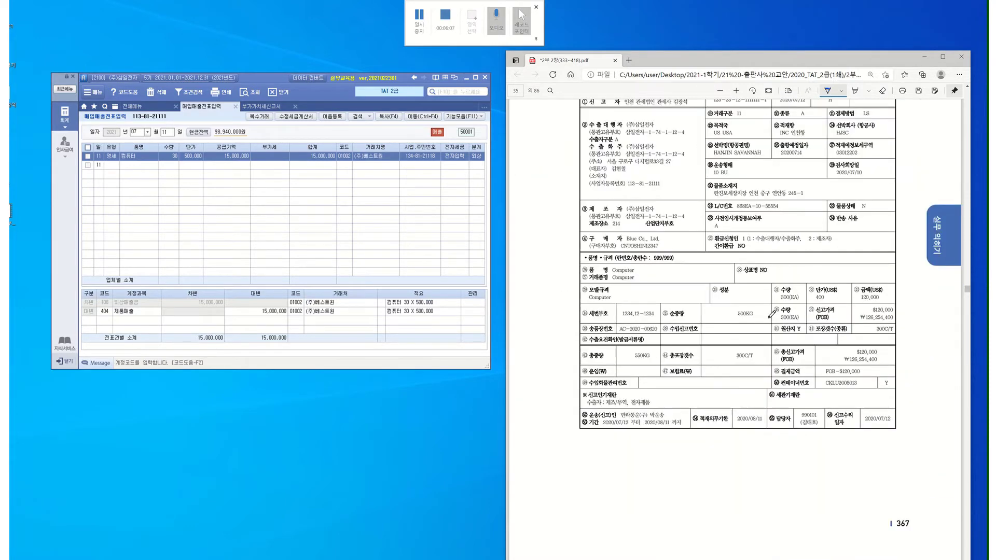
scroll(771, 315, up, 1)
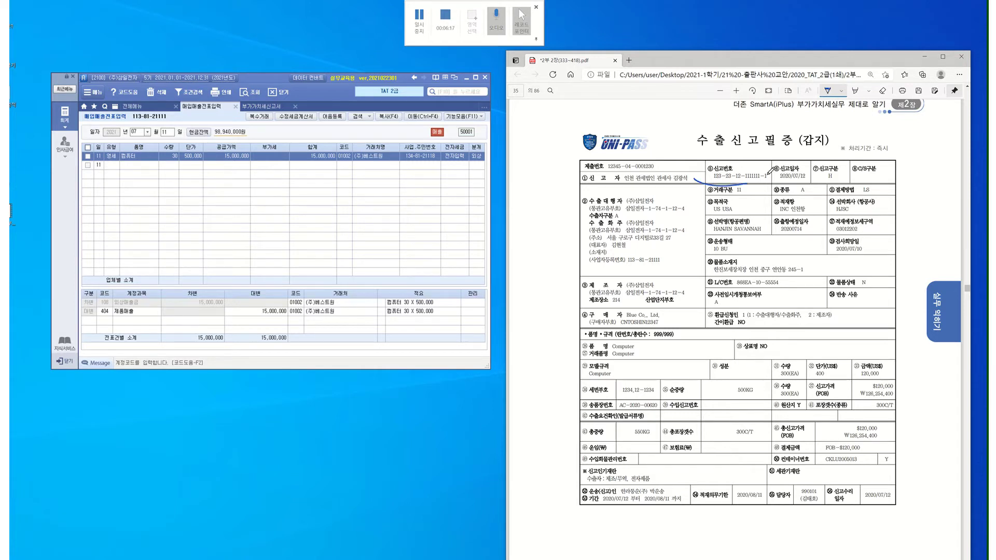
mouse_move(770, 174)
mouse_down()
mouse_move(684, 167)
mouse_move(700, 180)
mouse_up()
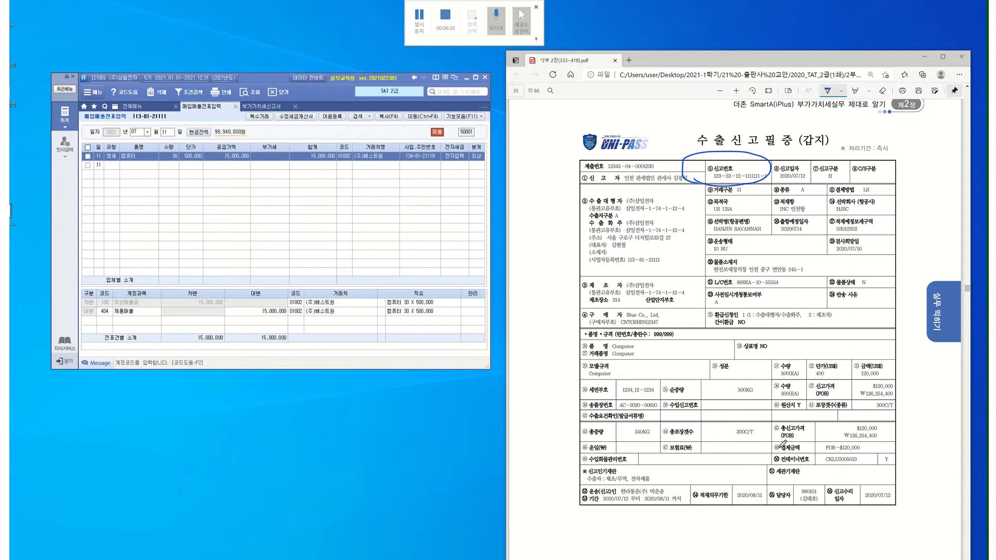
mouse_move(773, 452)
mouse_down()
mouse_move(877, 442)
mouse_move(760, 447)
mouse_move(772, 452)
mouse_up()
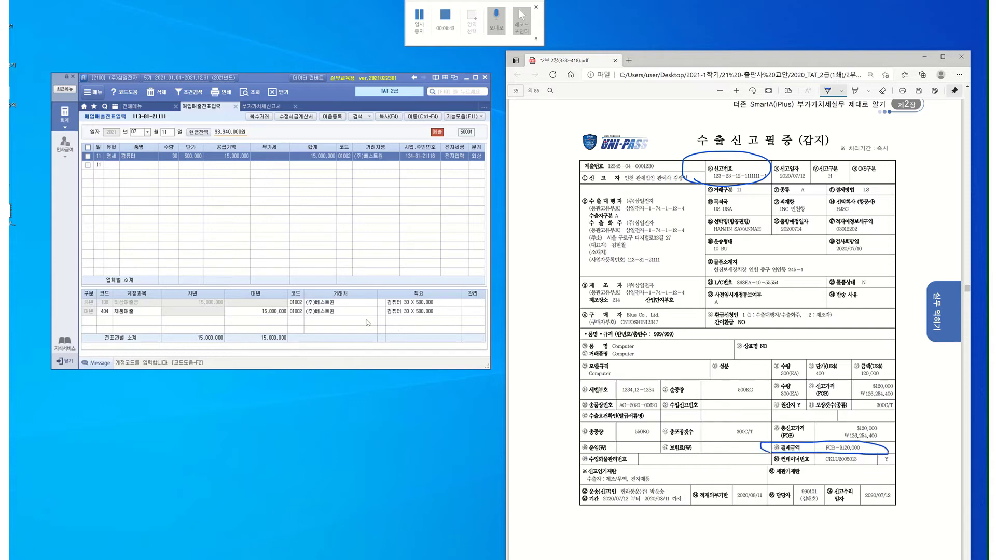
- Cross out the 신고일자 on the export declaration and draw a long line up from it towards the exchange rates
scroll(768, 338, up, 2)
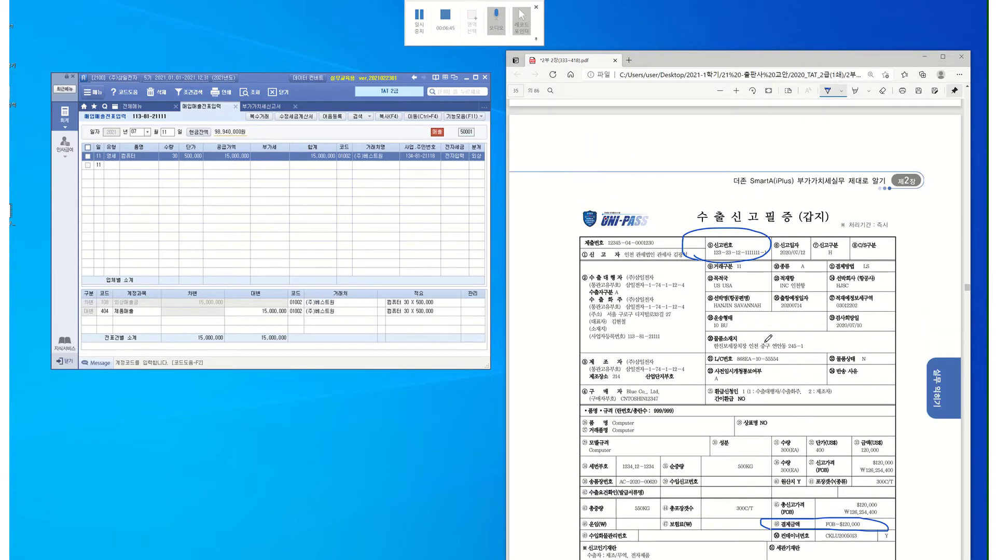
scroll(767, 341, up, 2)
drag(807, 303, 782, 357)
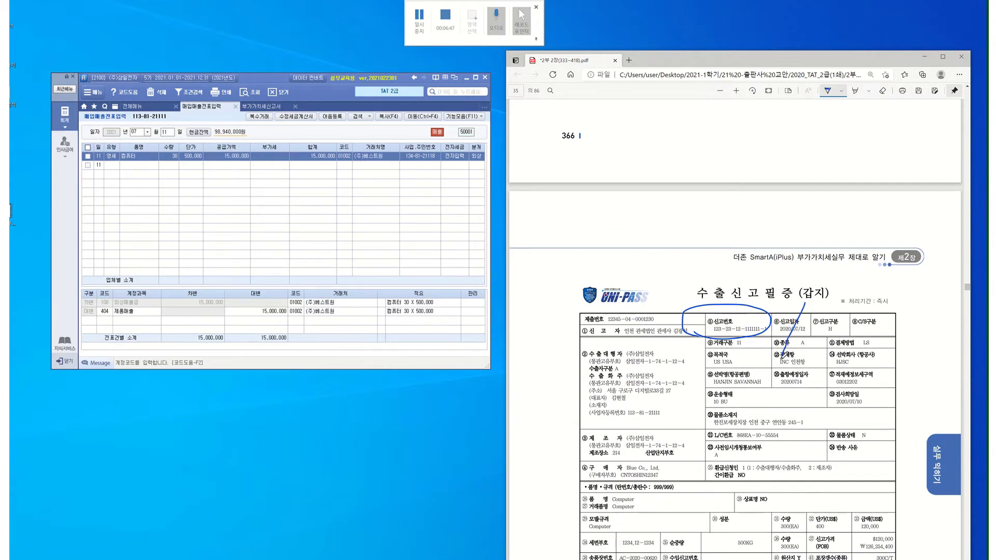
drag(772, 313, 834, 362)
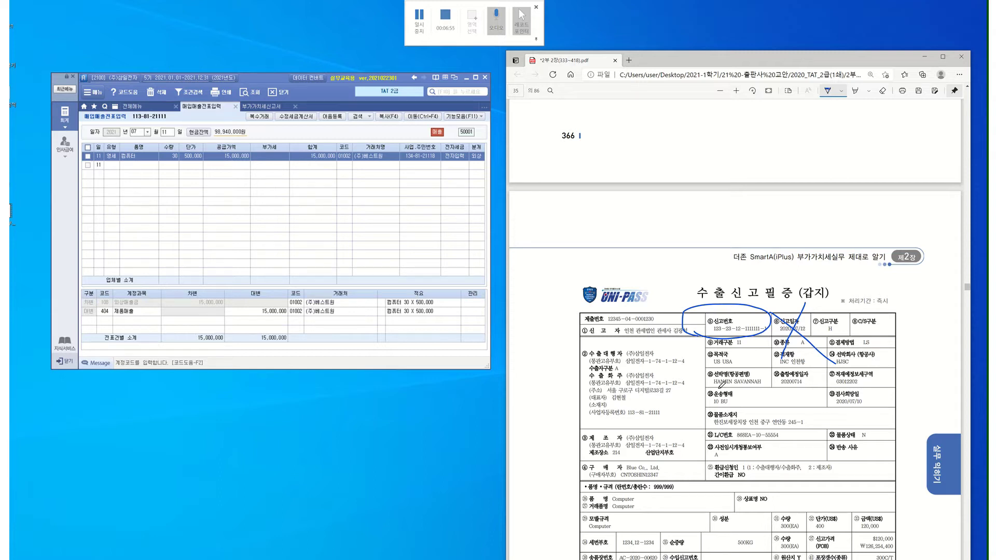
scroll(720, 384, up, 3)
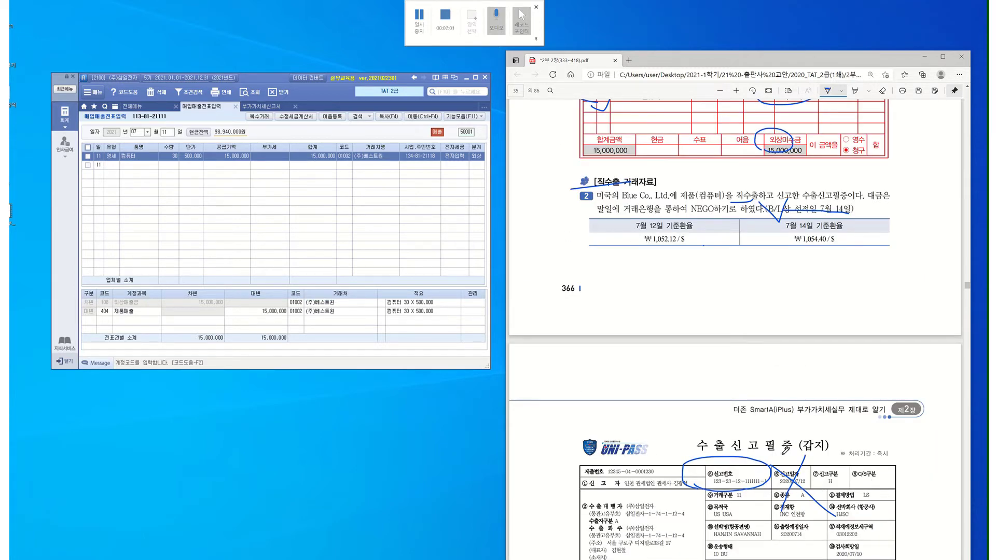
drag(790, 468, 780, 390)
- Put a check mark on the 7월 12일 기준환율, then underline and circle the 7월 14일 기준환율
drag(739, 299, 679, 256)
mouse_move(633, 205)
mouse_down()
mouse_move(659, 223)
mouse_move(683, 194)
mouse_up()
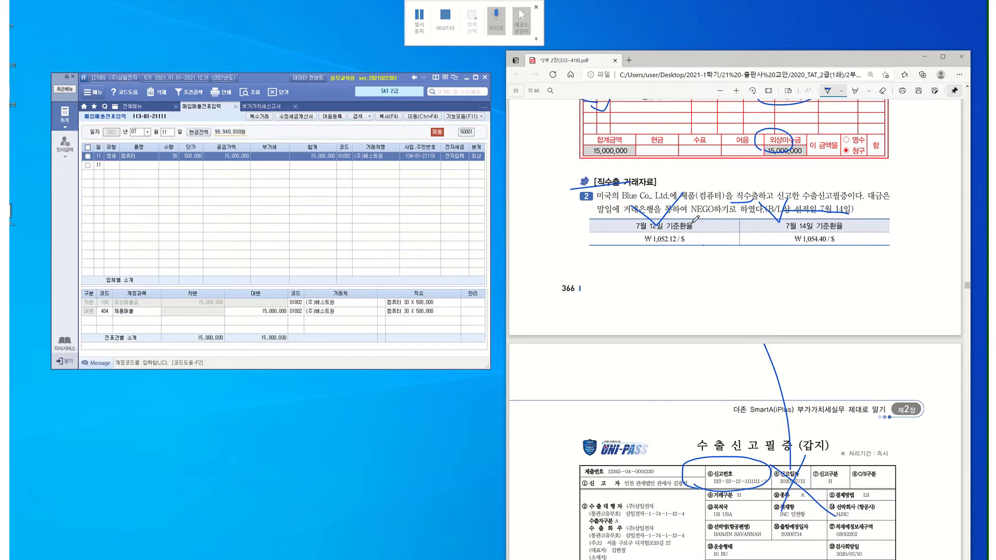
drag(809, 233, 834, 232)
mouse_move(762, 240)
mouse_down()
mouse_move(872, 249)
mouse_move(739, 233)
mouse_move(763, 247)
mouse_up()
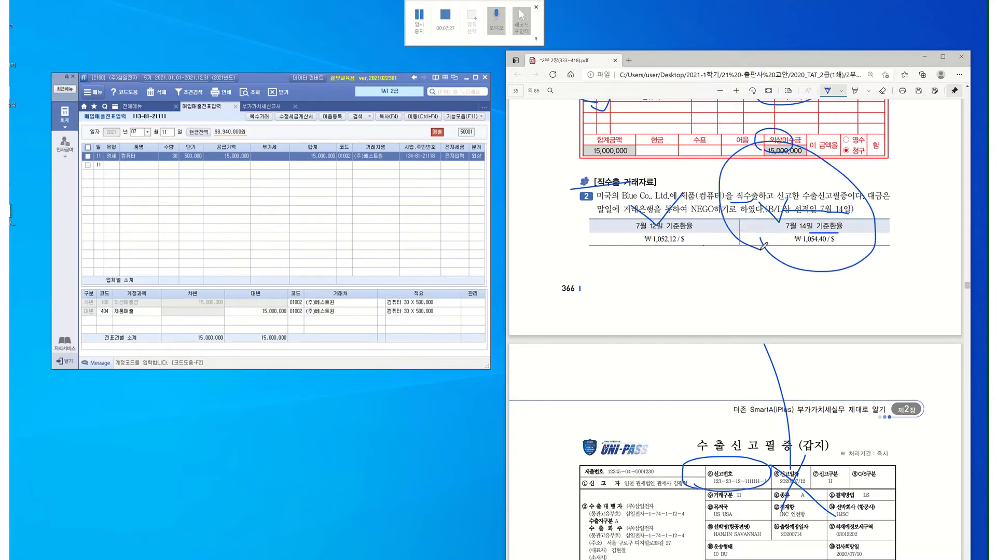
- Set the date in 매입매출전표입력 to July 14
scroll(697, 362, down, 5)
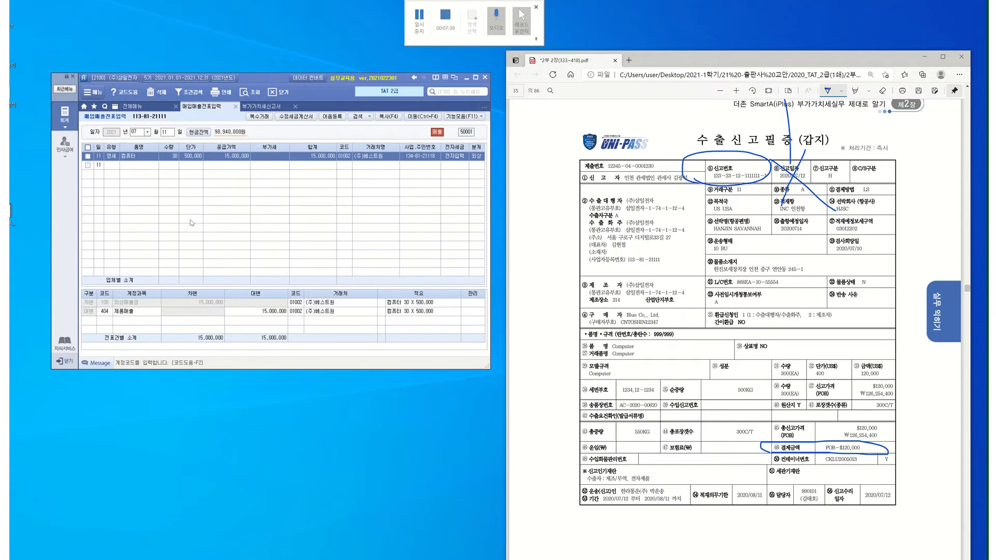
click(174, 134)
click(173, 134)
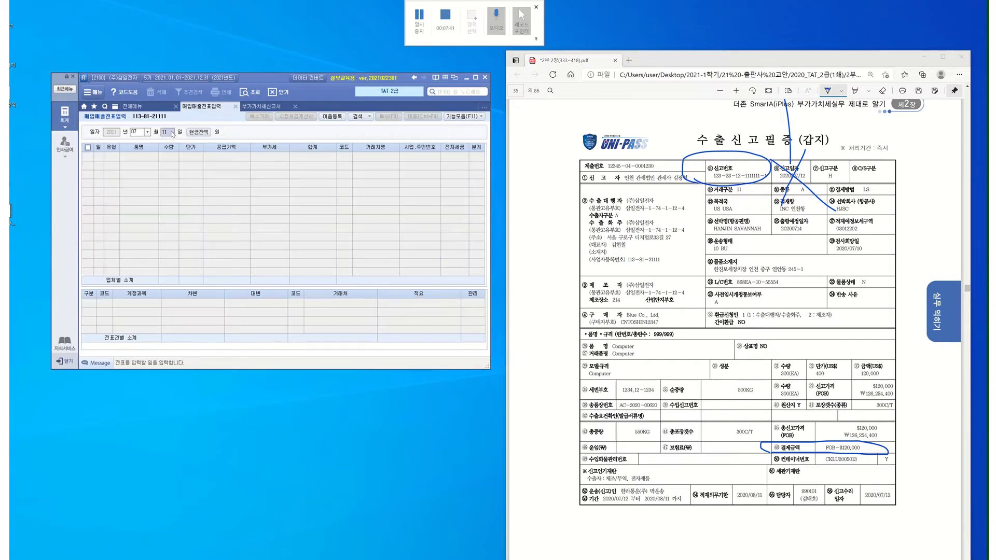
text(14)
key(Return)
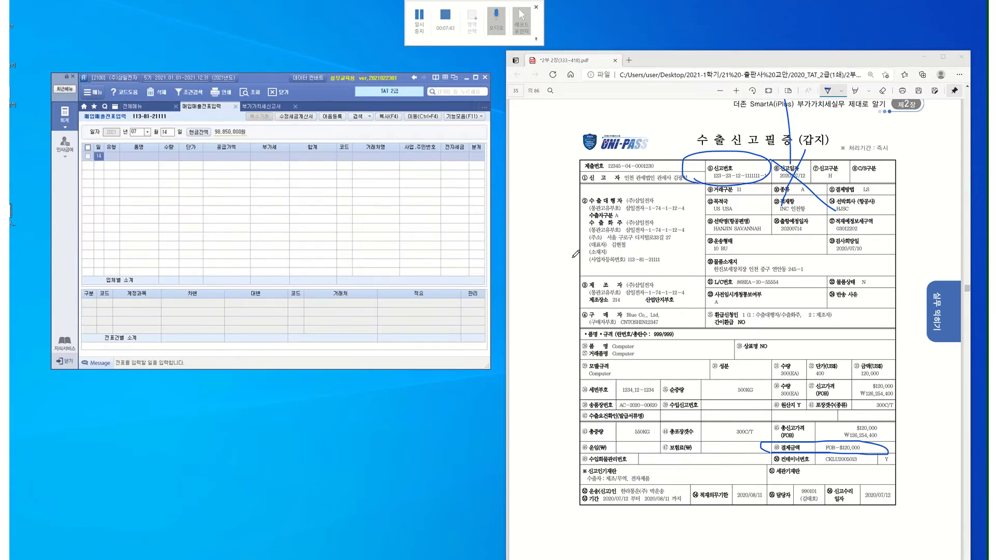
- Review the export problem again, then circle and check-mark the 품명 Computer on the export declaration
click(576, 254)
scroll(576, 254, up, 8)
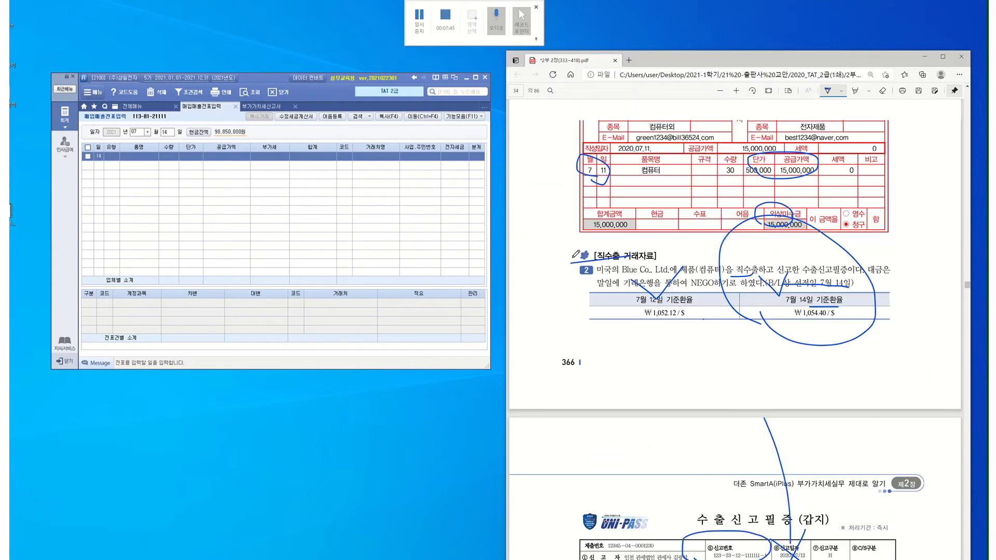
scroll(576, 254, down, 2)
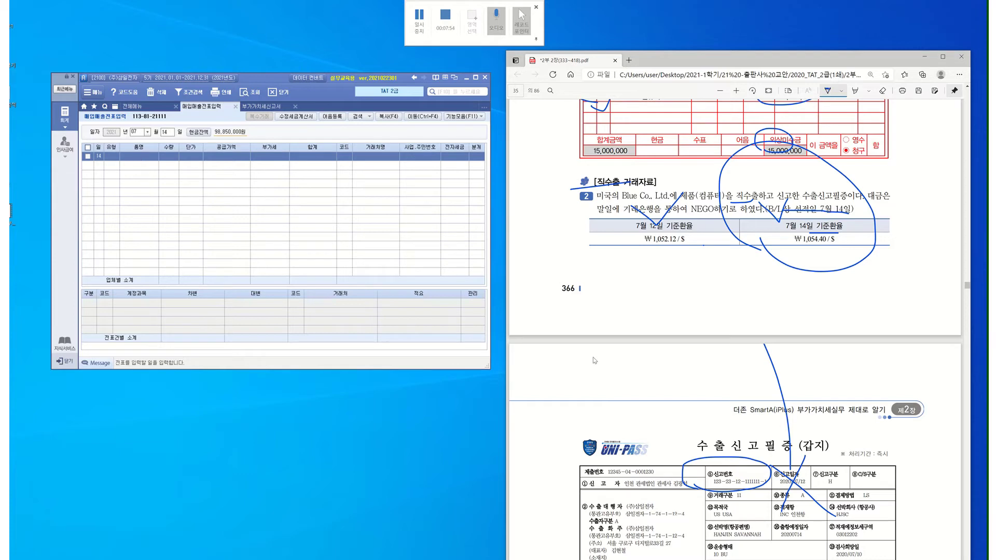
scroll(685, 389, down, 5)
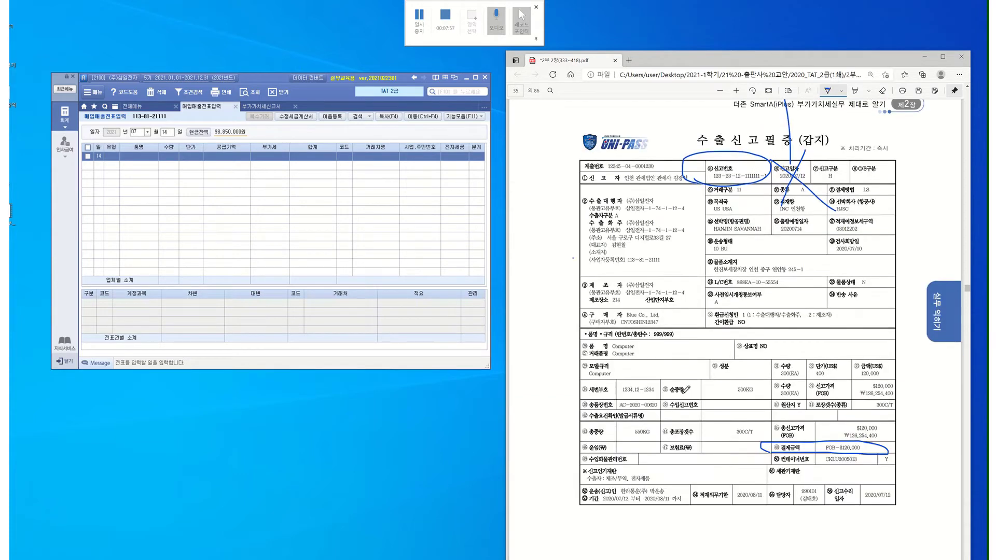
mouse_move(581, 354)
mouse_down()
mouse_move(626, 351)
mouse_move(634, 339)
mouse_move(567, 345)
mouse_move(602, 356)
mouse_move(588, 325)
mouse_move(563, 325)
mouse_up()
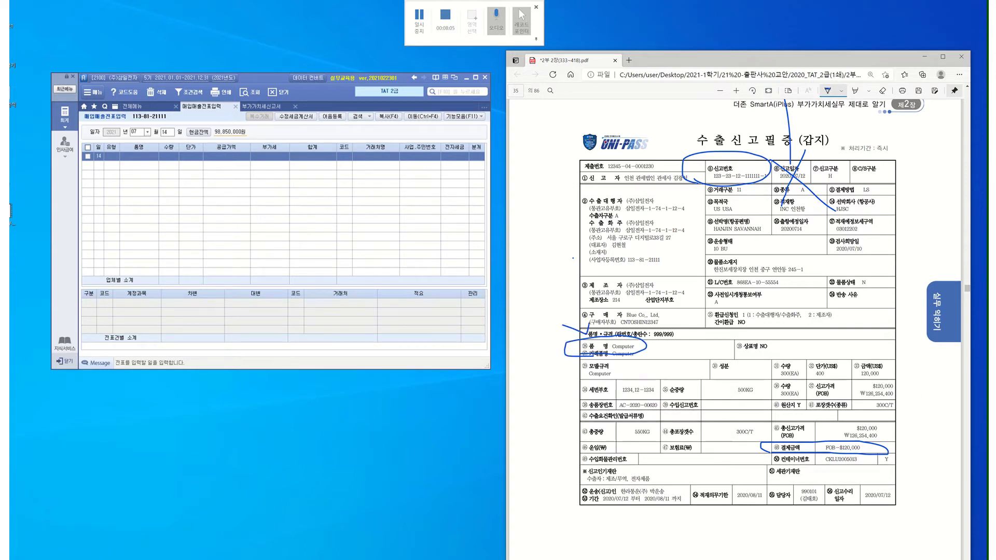
- Set the July 14 voucher line's type to the sales type 수출 and enter the item name "compter"
click(111, 157)
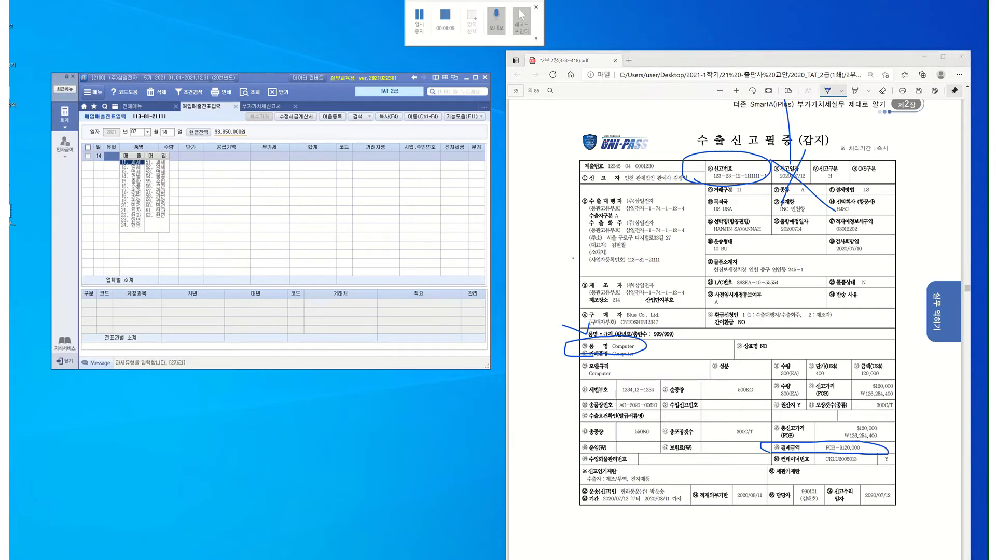
click(135, 191)
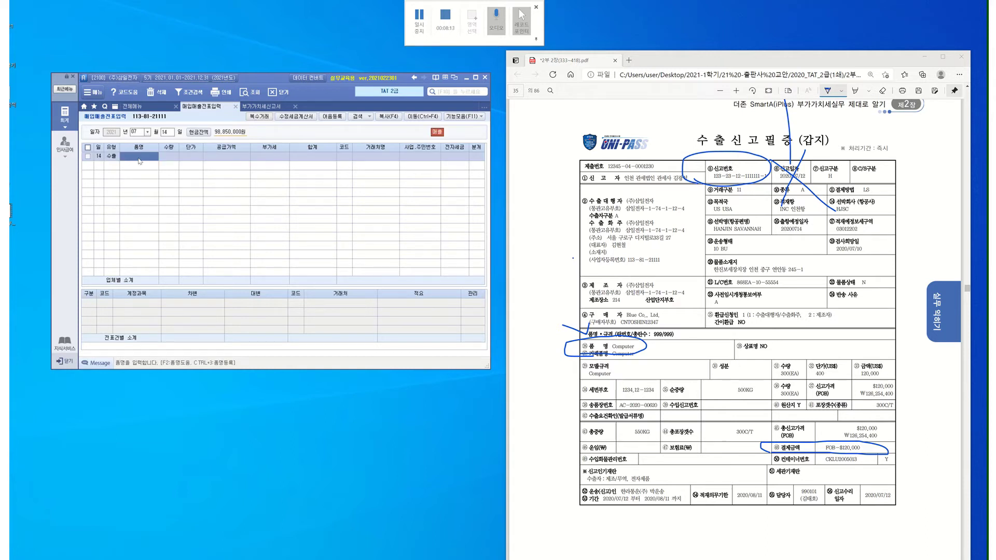
text(compter)
key(Return)
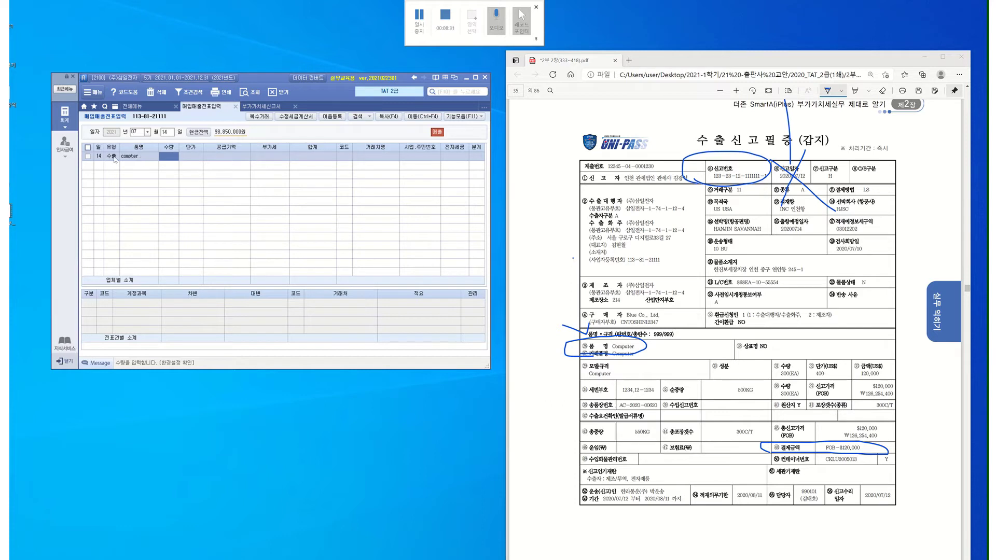
- Compare the entered item name with the declaration's 품명 and look up the 7월 14일 entry in the PDF's 수행 결과
click(136, 160)
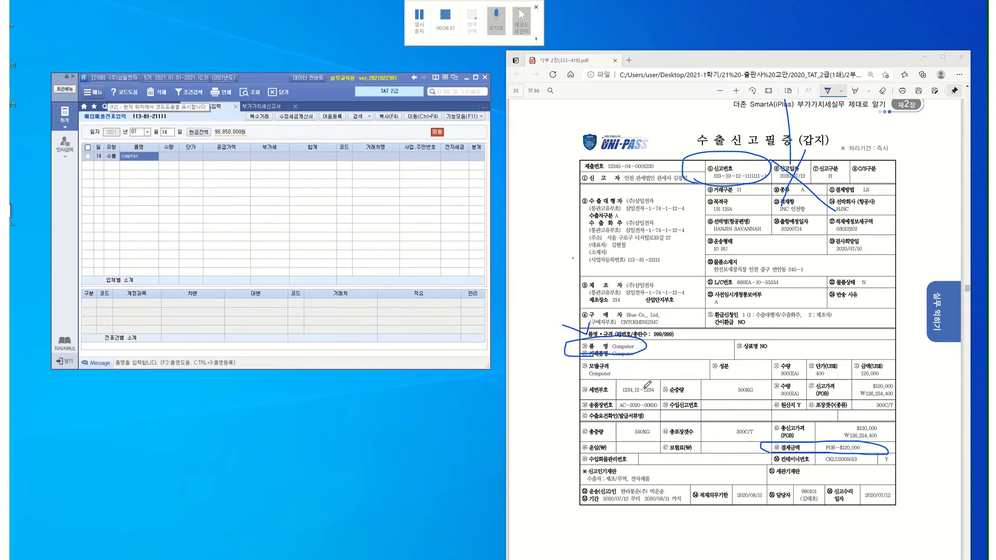
click(586, 332)
drag(587, 321, 586, 334)
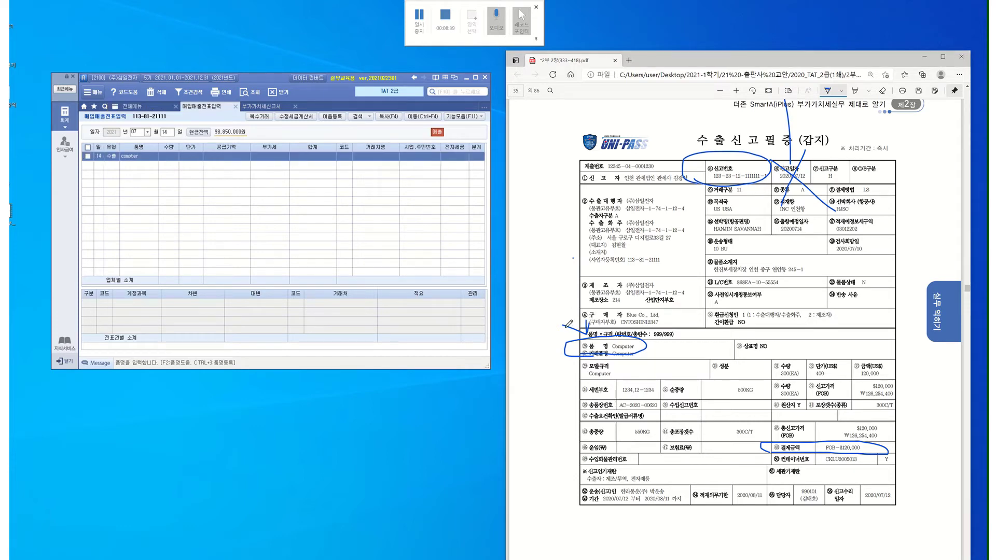
click(218, 154)
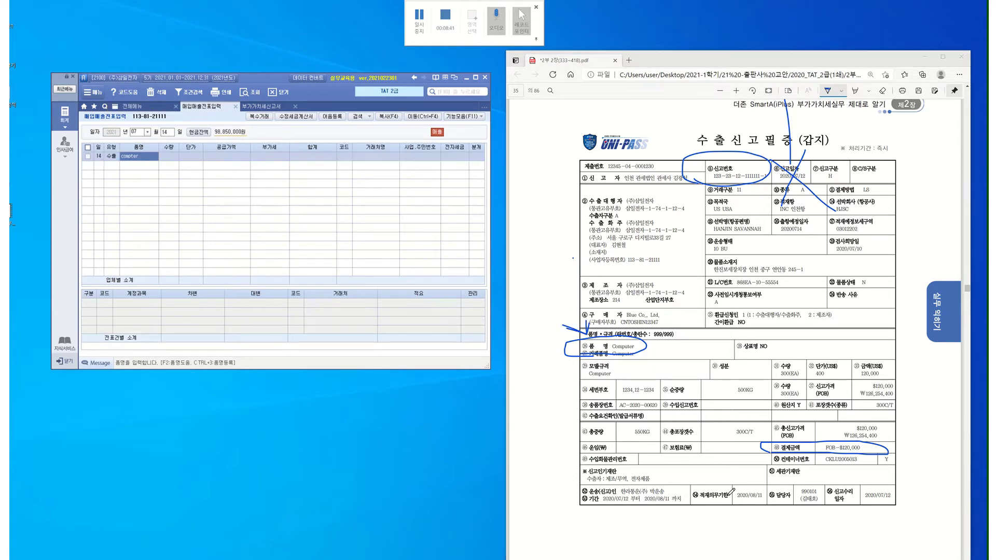
click(728, 486)
scroll(731, 483, down, 4)
scroll(731, 483, down, 5)
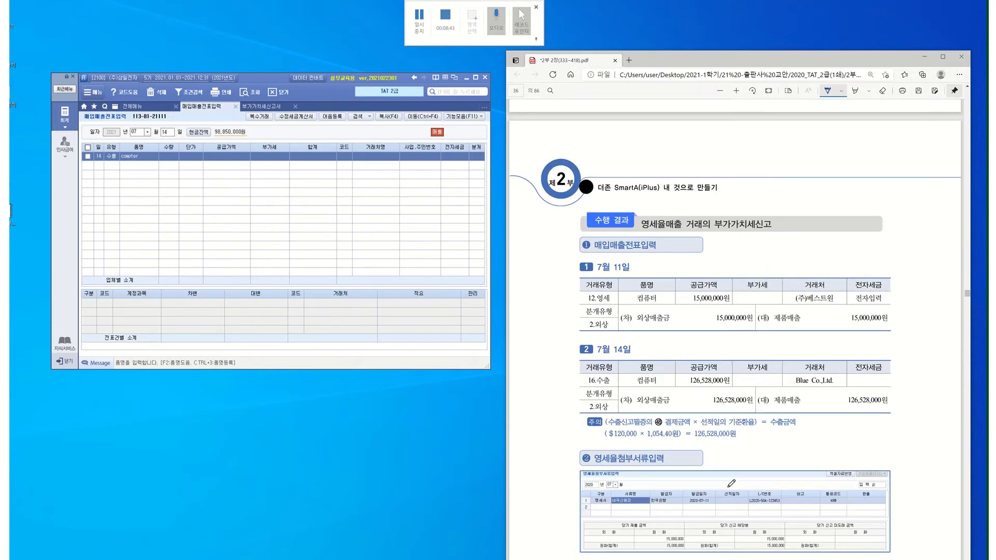
- Circle $120,000 in the 7월 14일 formula, compare it with the declaration's 결제금액, then underline the calculation and mark it with a star
scroll(731, 483, down, 1)
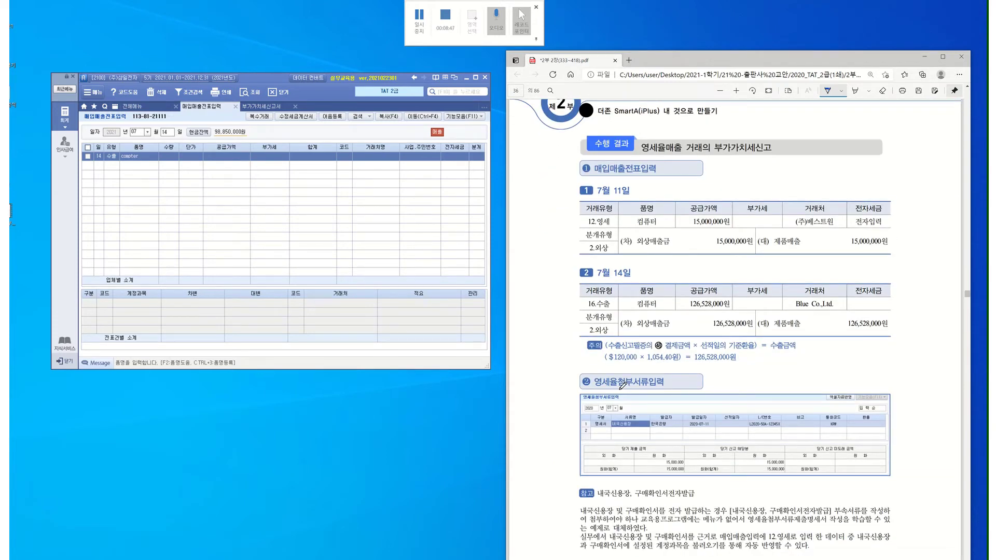
mouse_move(604, 337)
mouse_down()
mouse_move(619, 370)
mouse_move(608, 365)
mouse_up()
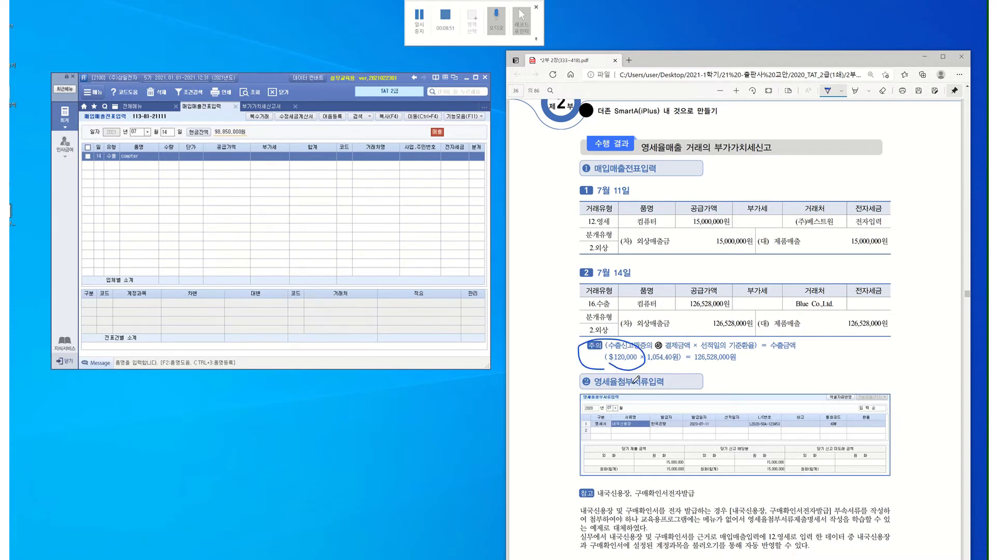
scroll(633, 381, up, 5)
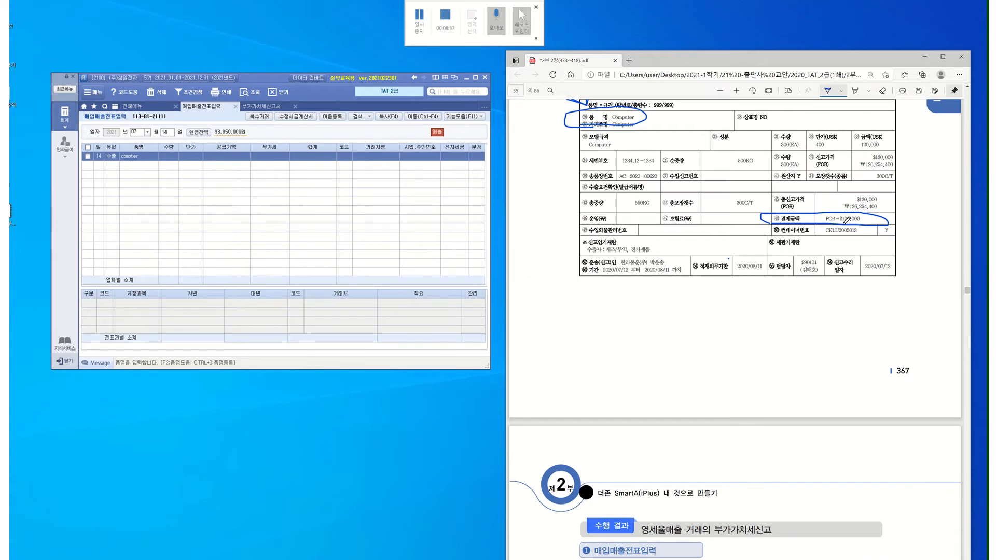
scroll(845, 219, down, 5)
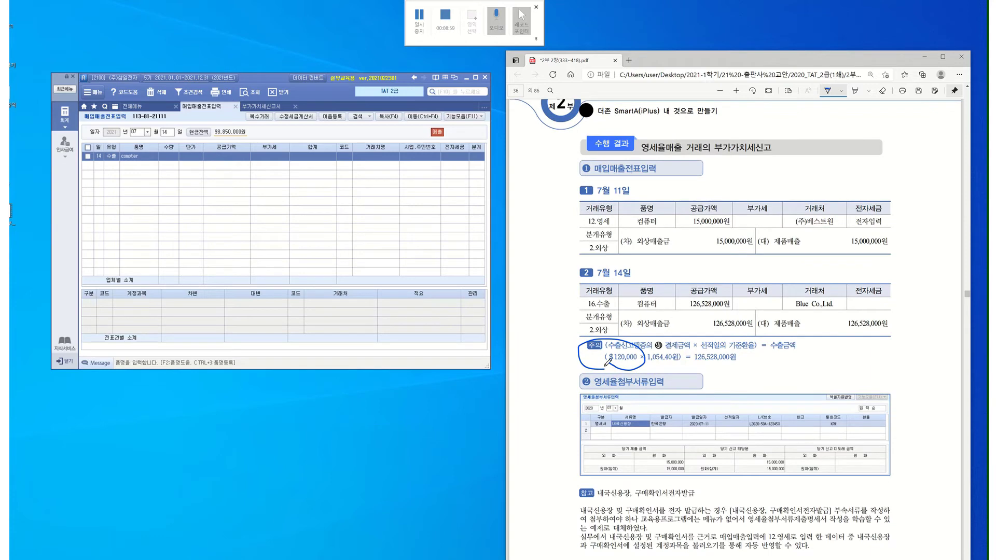
drag(595, 365, 727, 363)
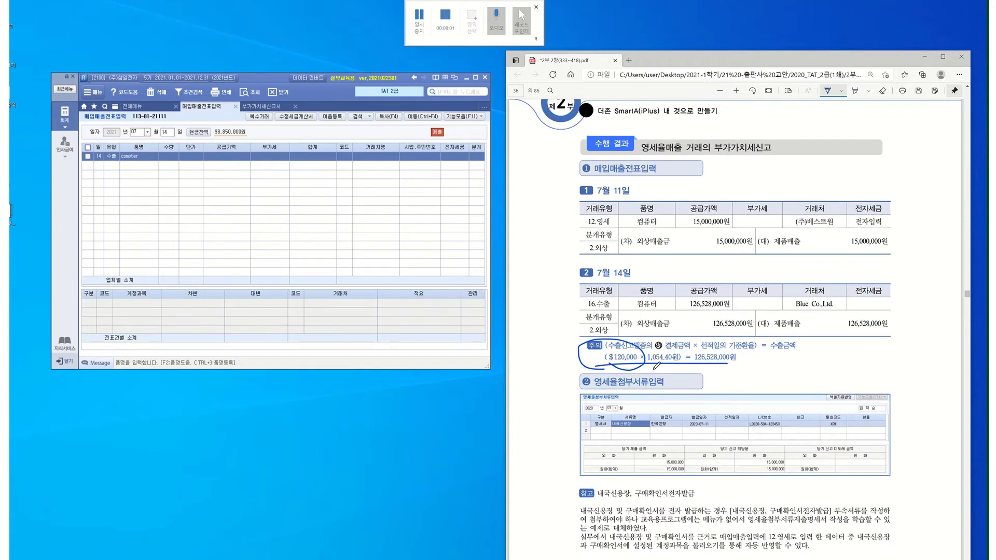
mouse_move(561, 354)
mouse_down()
mouse_move(576, 352)
mouse_move(569, 370)
mouse_move(583, 353)
mouse_move(566, 351)
mouse_up()
- Enter a supply amount of 126,528,000 on the July 14 수출 line and choose Blue Co.,Ltd. as the customer
click(234, 161)
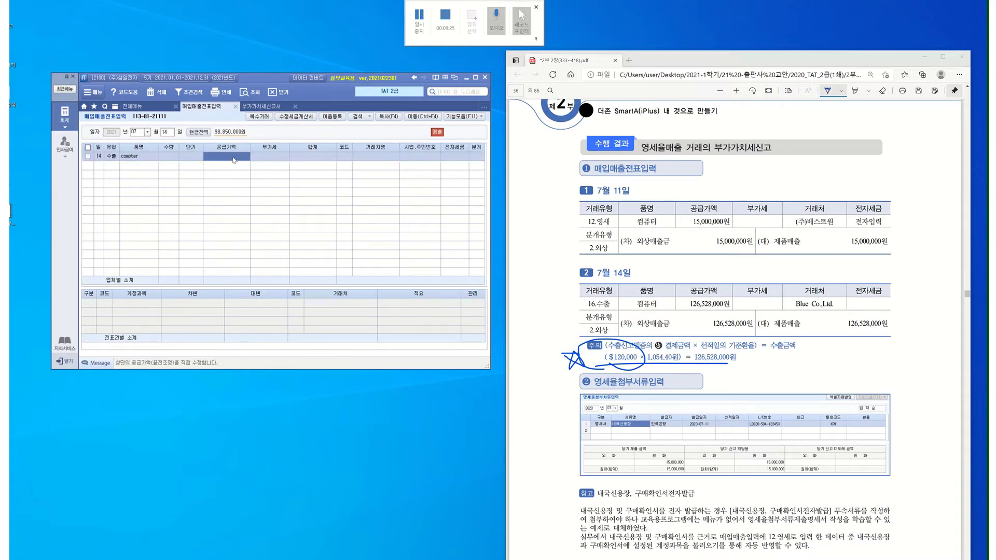
click(233, 157)
text(126,528,000)
key(Return)
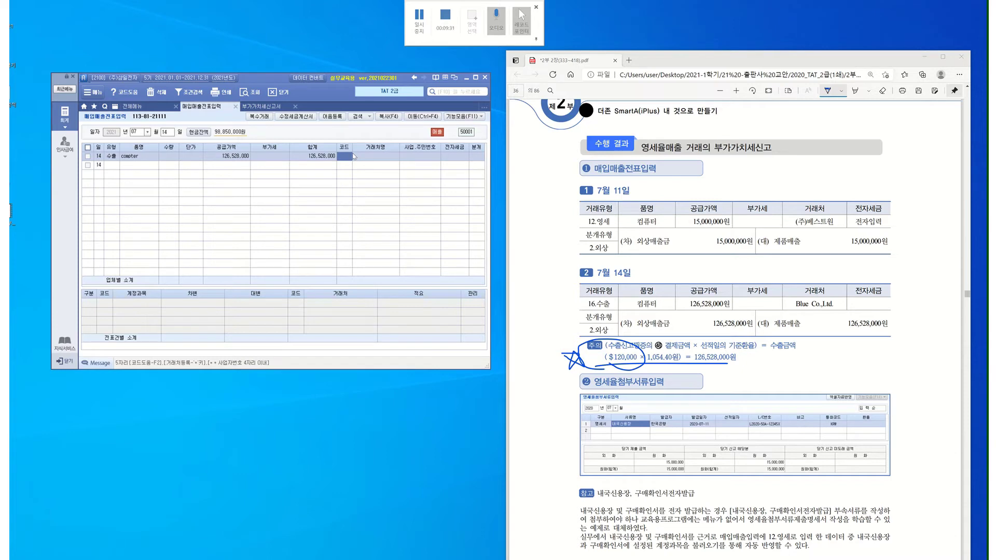
key(F2)
text(b)
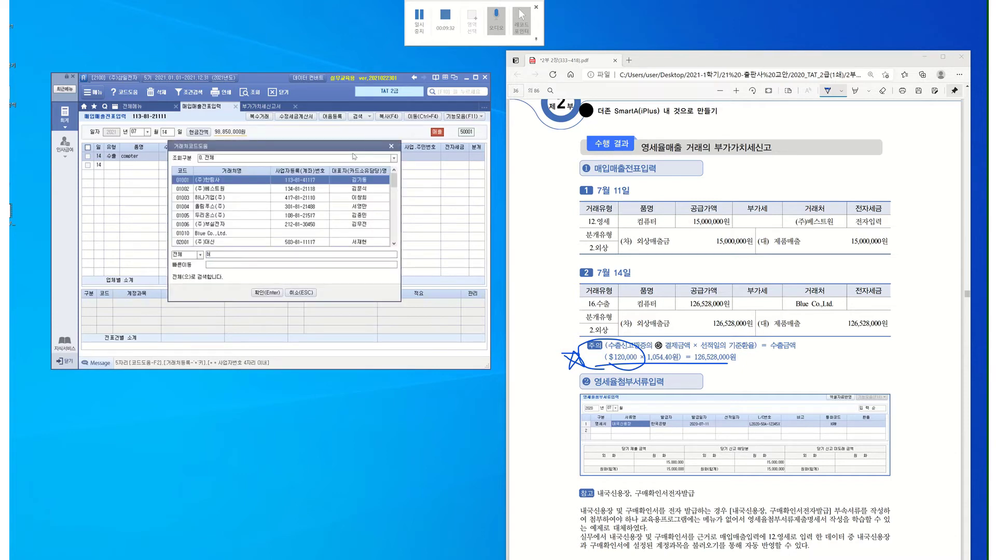
key(Return)
key(Return)
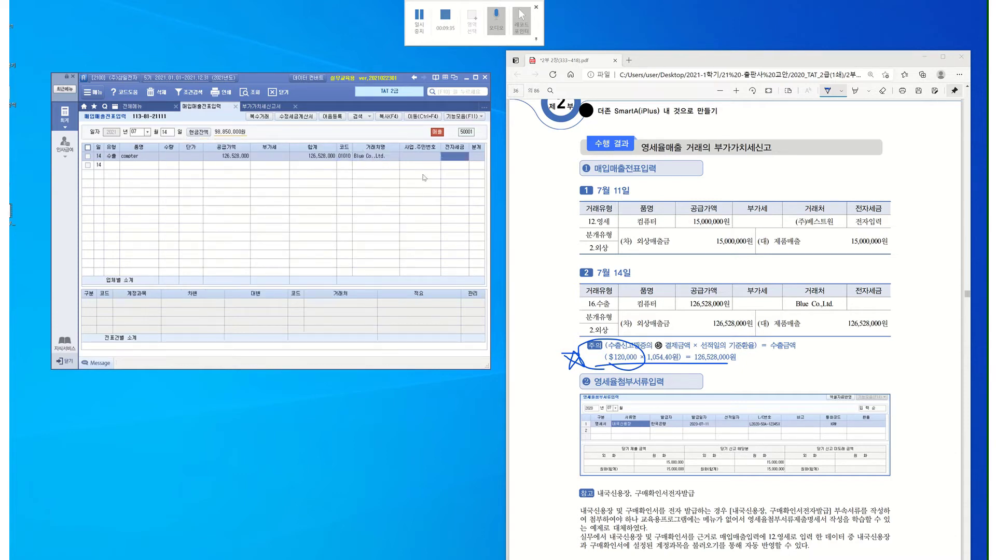
- Set the journal entry type of the July 14 export line to 외상
click(474, 157)
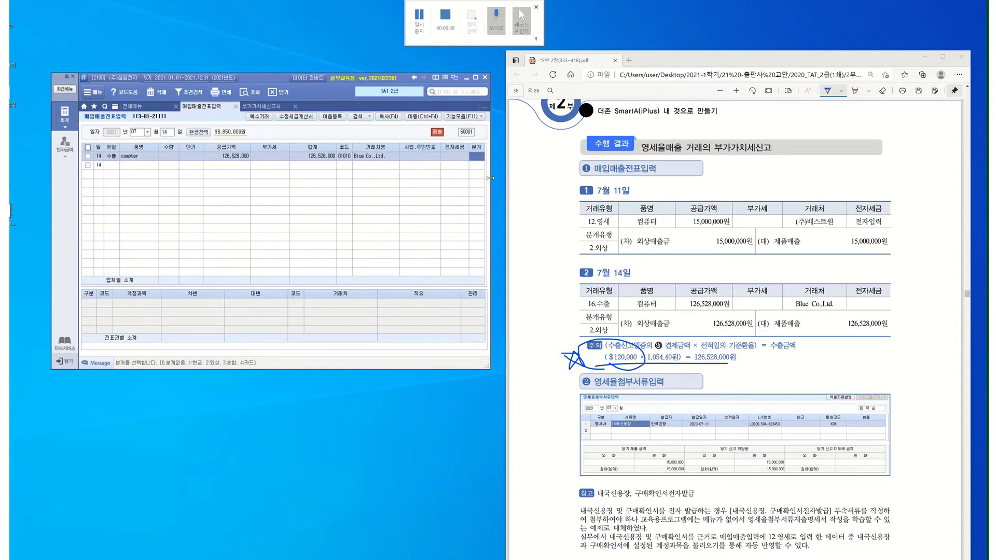
text(2)
key(Return)
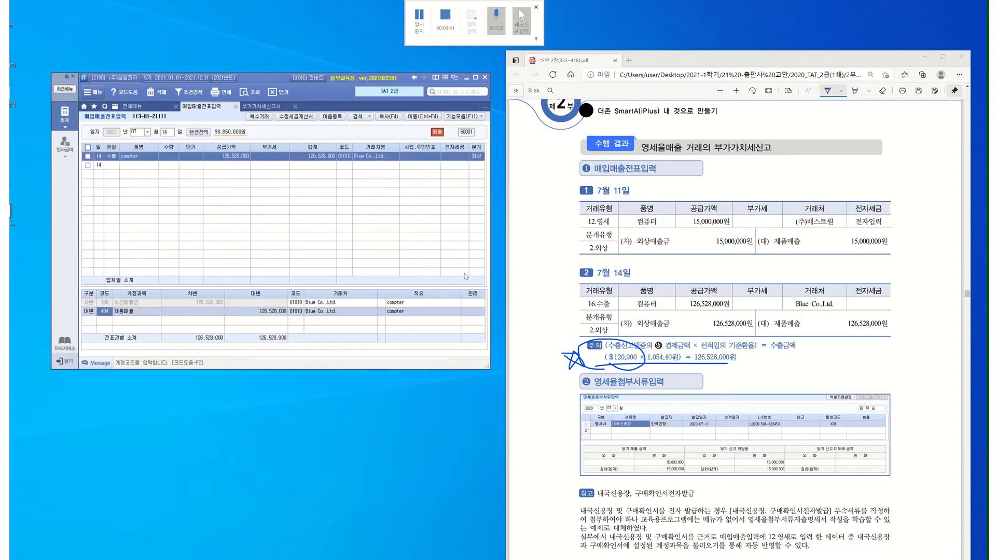
- Underline "NEGO하기로" in the 직수출 거래자료 text and check the July 14 voucher's 제품매출 and supply amounts
scroll(763, 314, up, 10)
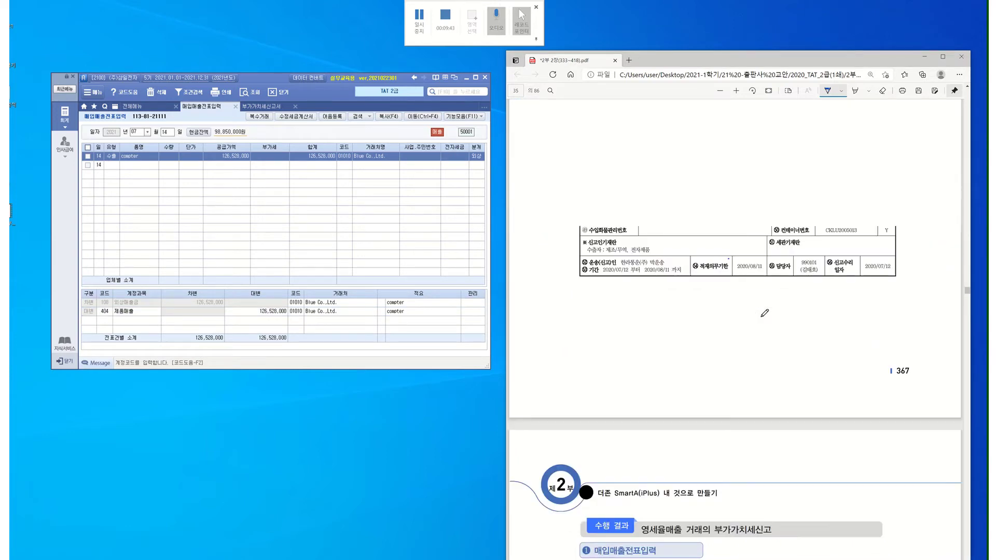
scroll(764, 314, up, 8)
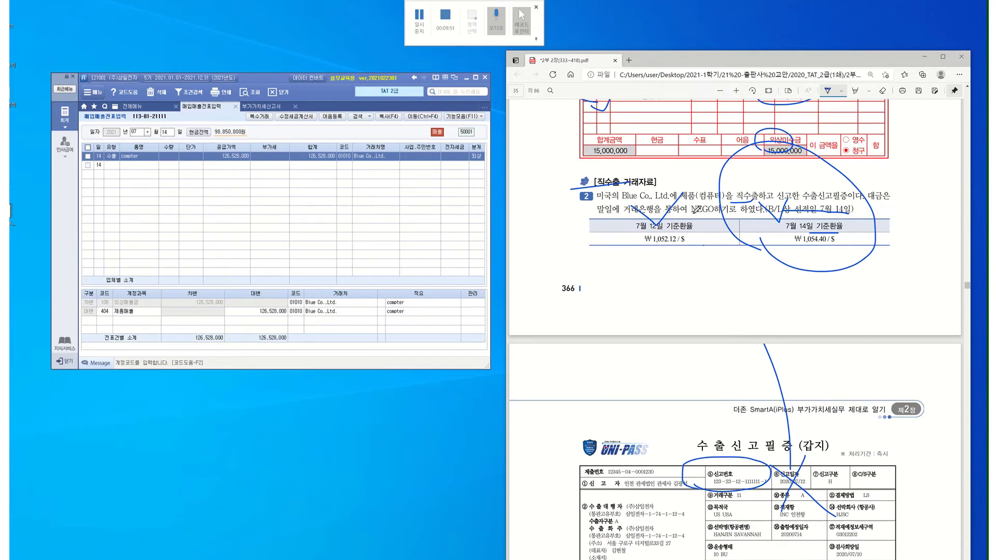
drag(691, 214, 720, 214)
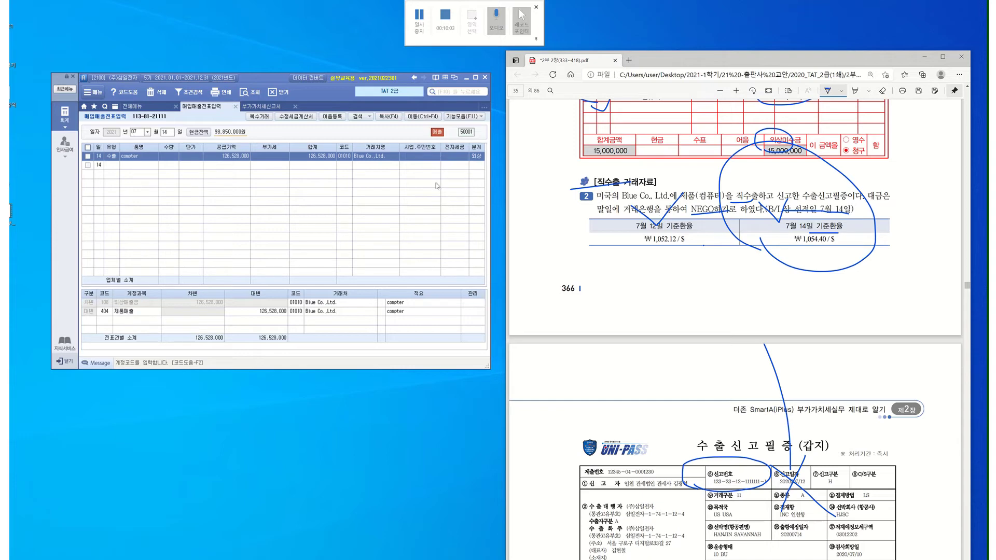
click(269, 312)
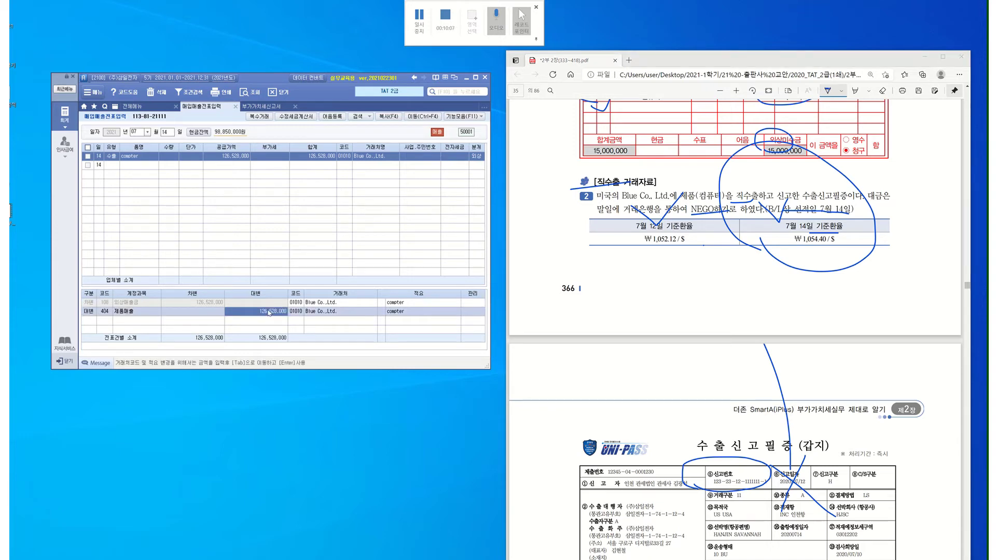
click(235, 156)
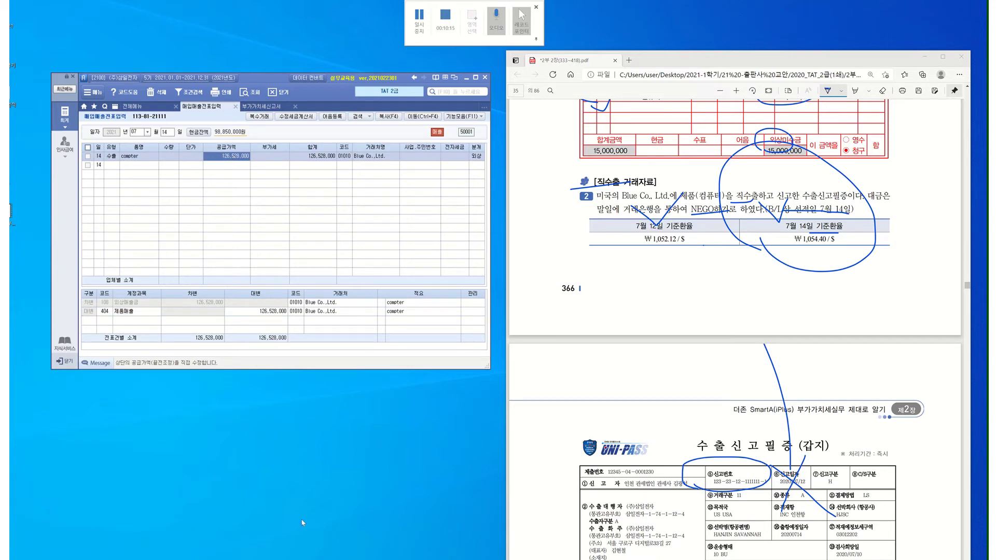
- Switch to the TAT.hwp notes in 한글 and review the section numbering from the 부가가치세 실무 heading to the 매출-영세 and 매출-수출 notes
key(alt+Tab)
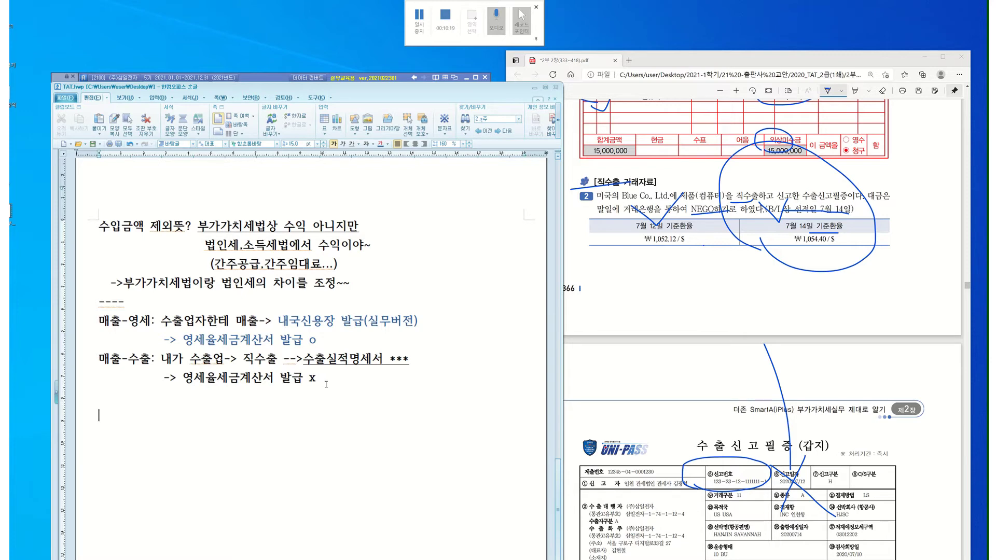
scroll(205, 226, up, 10)
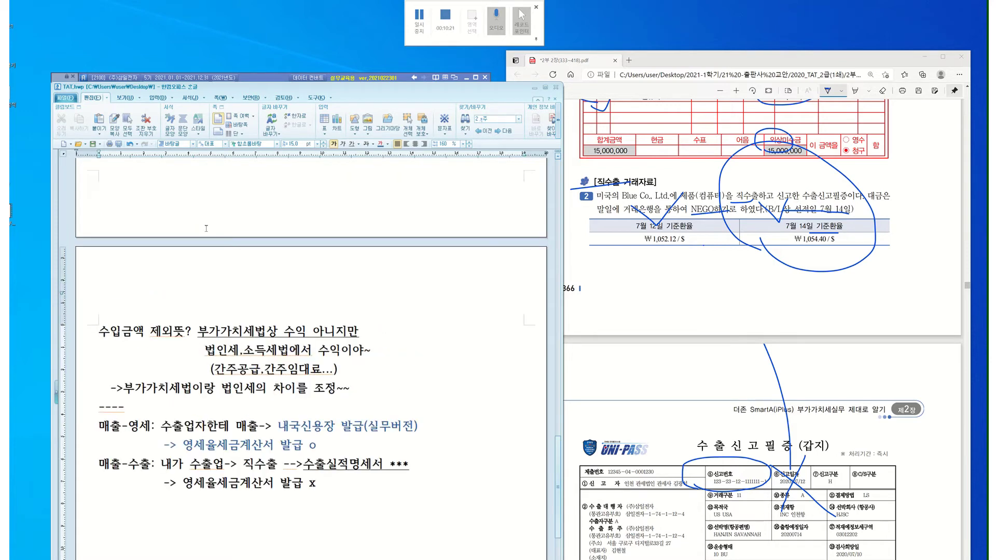
scroll(206, 228, up, 5)
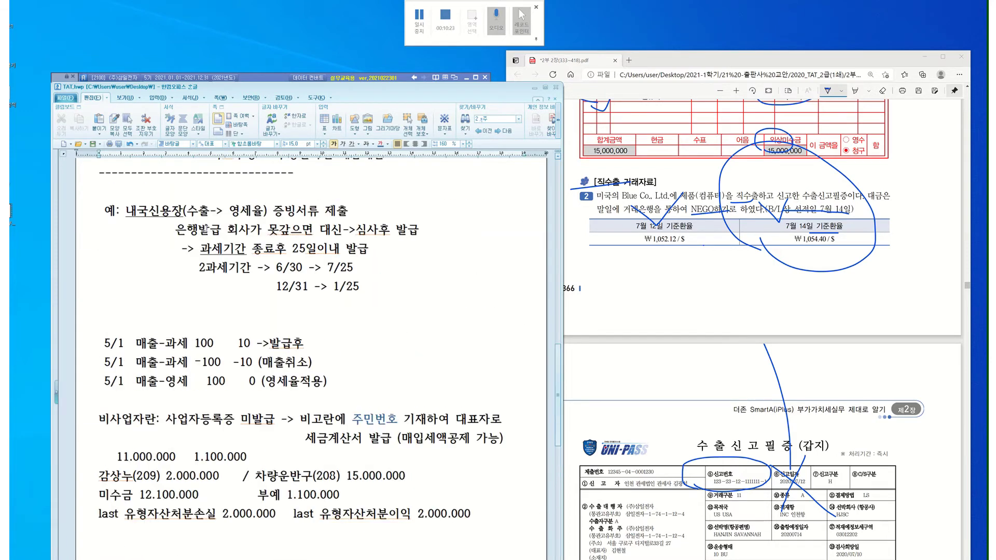
scroll(205, 228, up, 10)
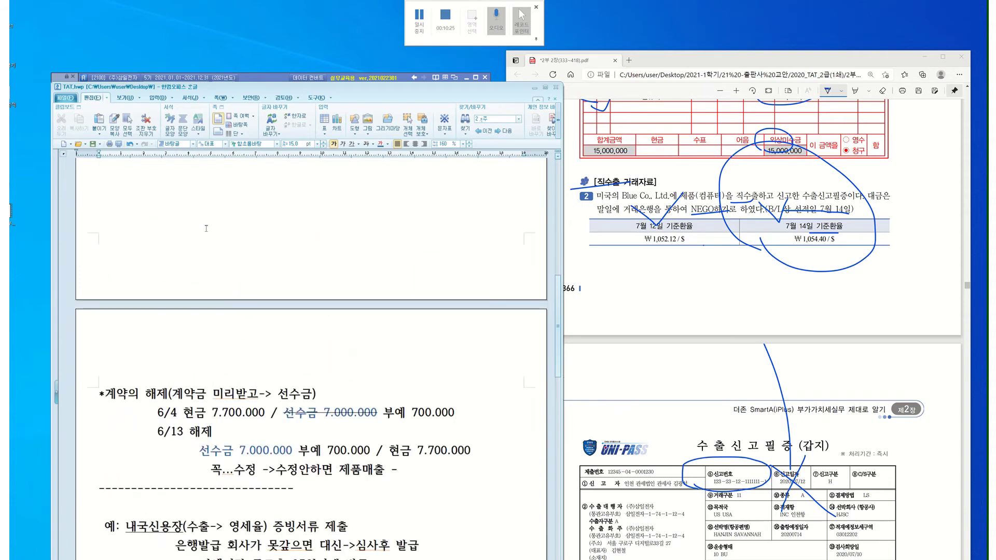
scroll(206, 229, up, 3)
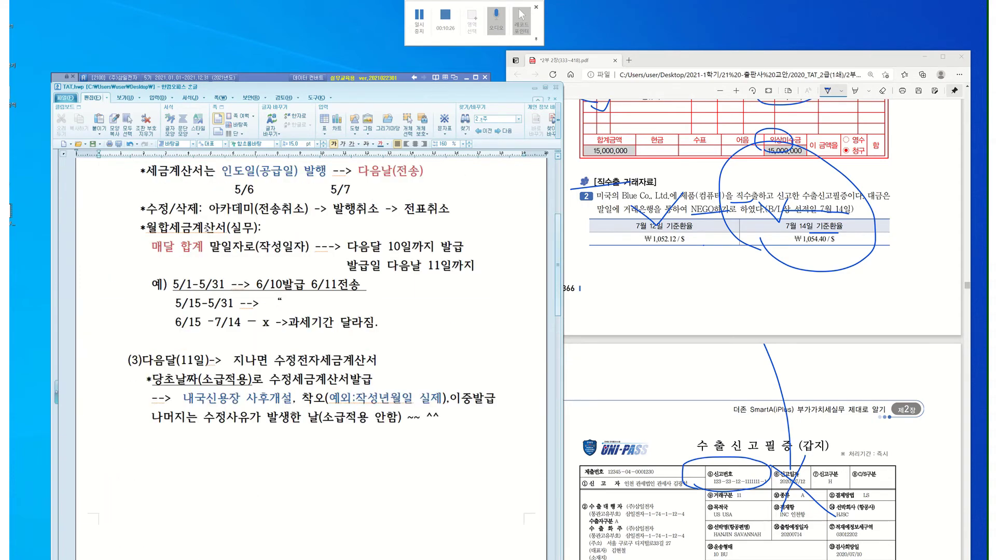
scroll(207, 228, up, 8)
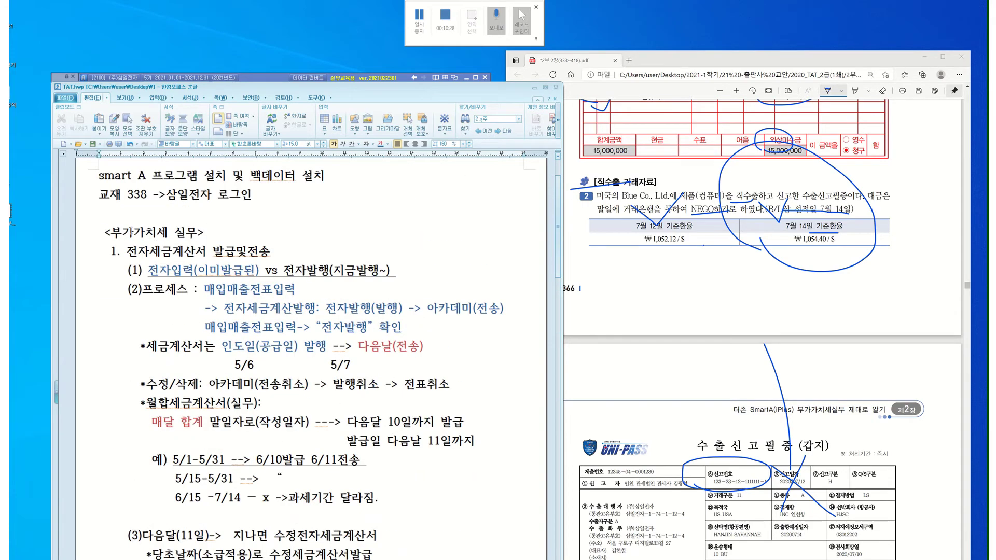
scroll(256, 287, down, 12)
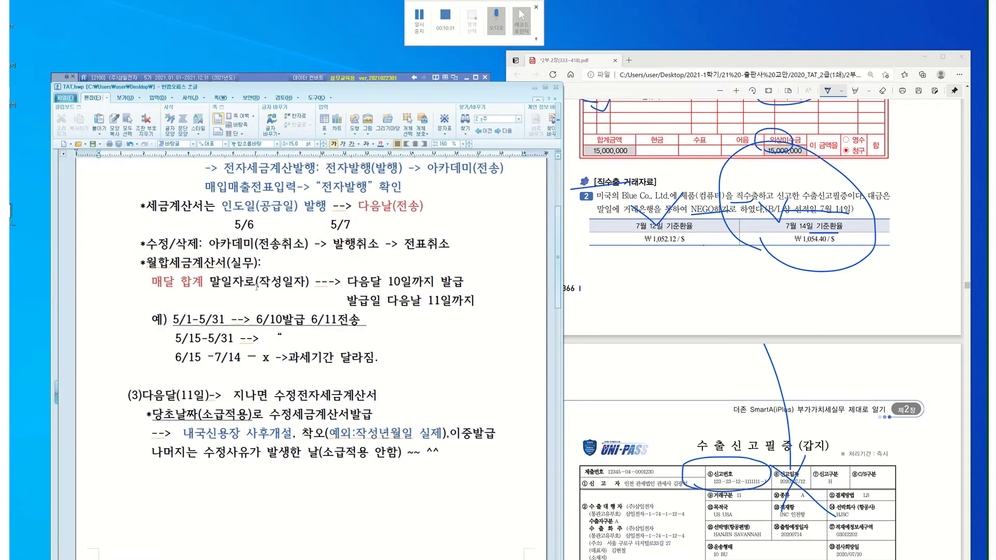
scroll(257, 286, down, 20)
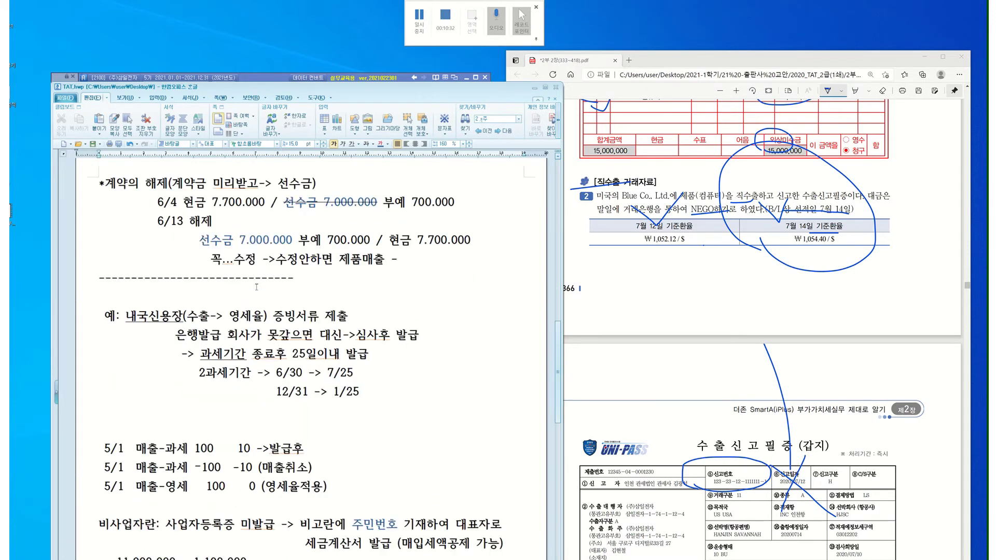
scroll(256, 287, down, 20)
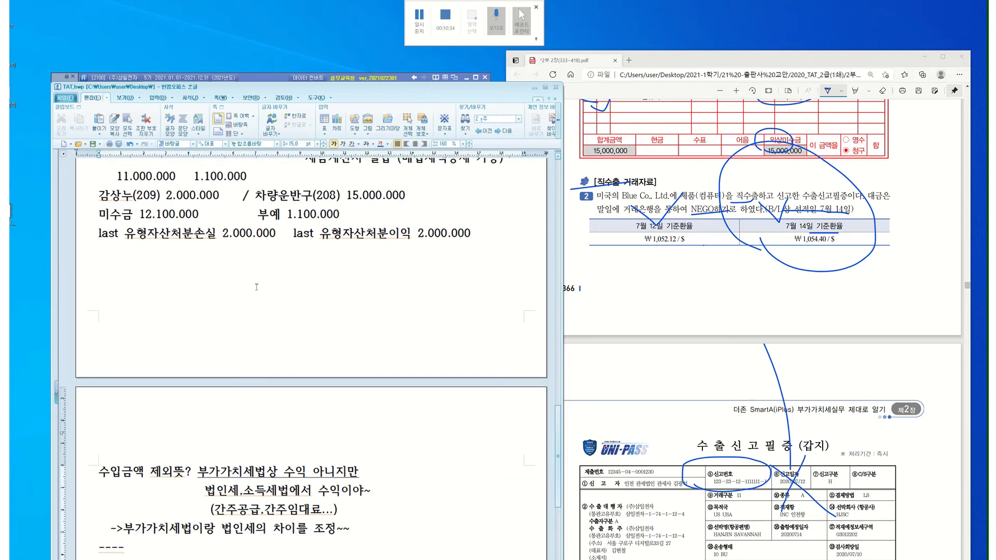
scroll(257, 287, down, 5)
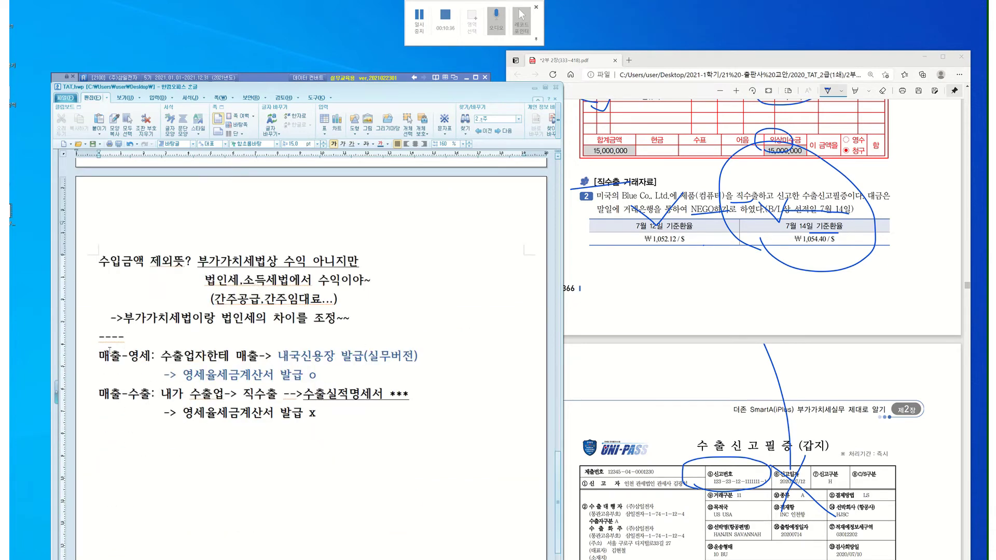
- Replace the dashed line above the 매출-영세 note with the heading "2. 수출실적 명세서 작성"
drag(99, 337, 125, 337)
text(2. tnc )
text(nftlfwjr )
text(명세서 작성)
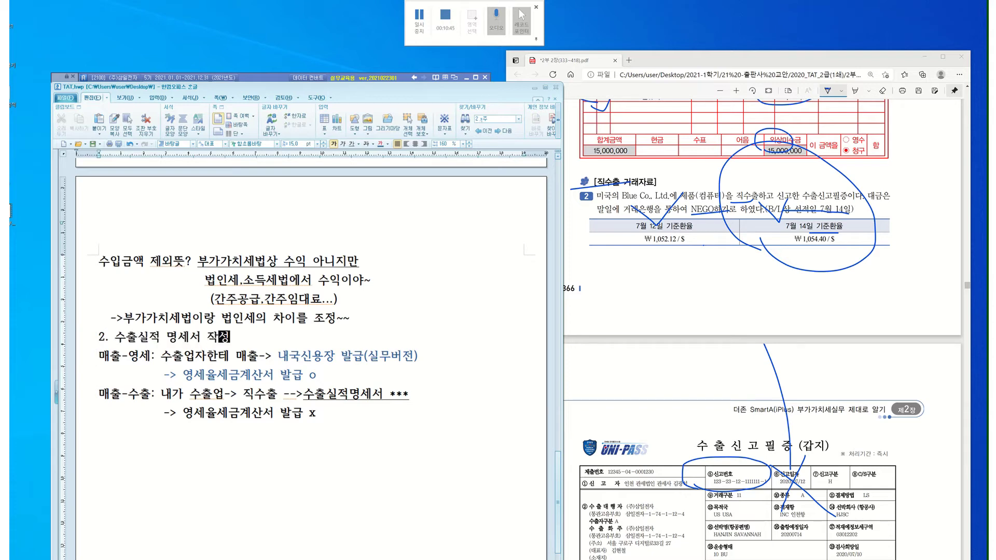
- Number the 매출-영세 line with "(1)" and indent the 매출-수출 line to align with it
key(Home)
text((1))
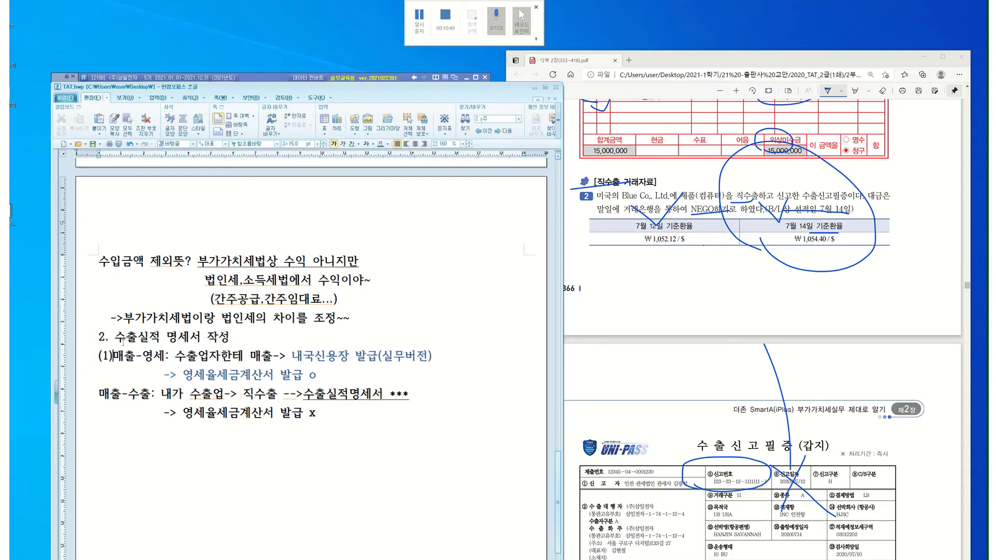
key(Down)
key(Down)
key(Down)
key(End)
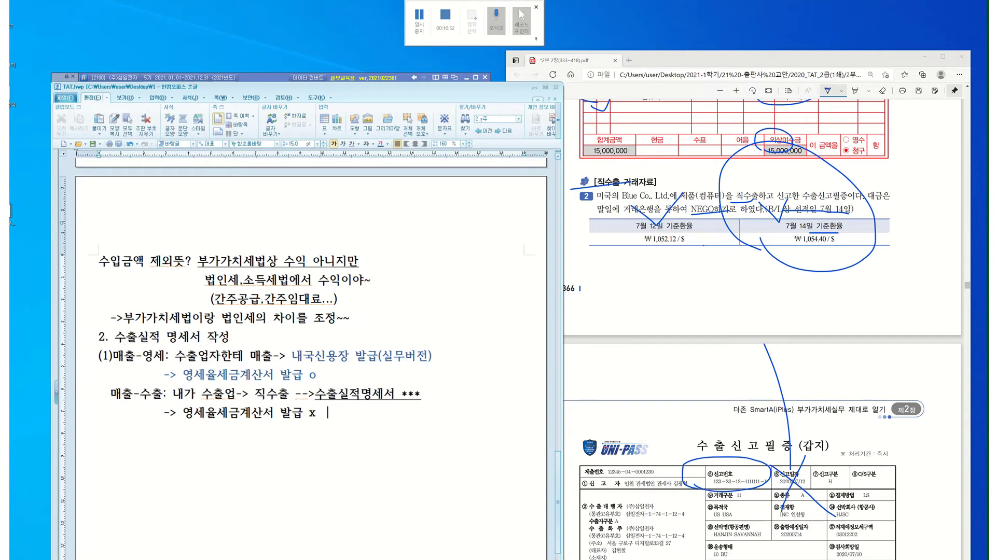
- Add the line "(2) 수출시는 회계처리 언제인식(매출인식)? 선적일" below the 매출-수출 notes
key(Return)
text((2) 수출시는 회)
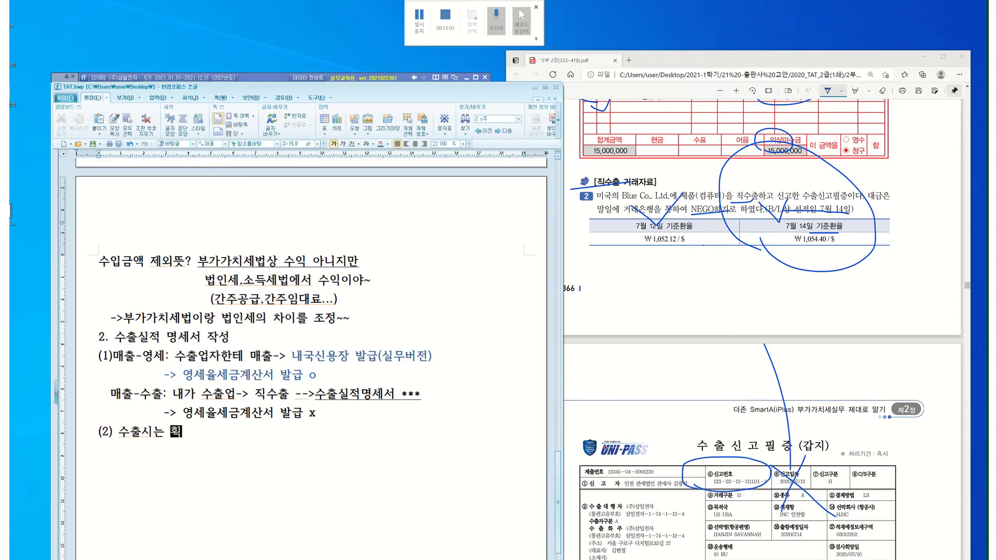
text(계처리 언제인식? 선적일)
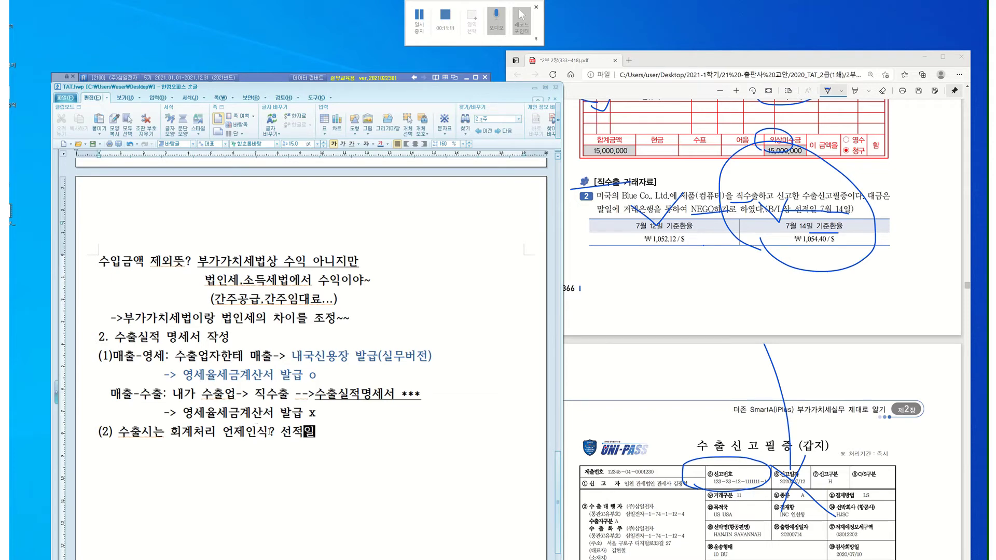
click(268, 432)
text((매출)
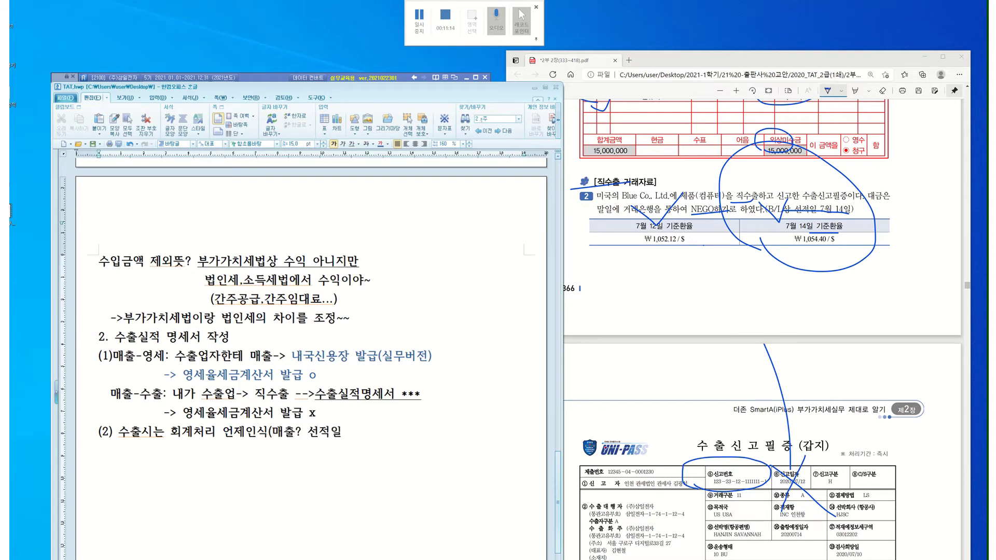
text(인식))
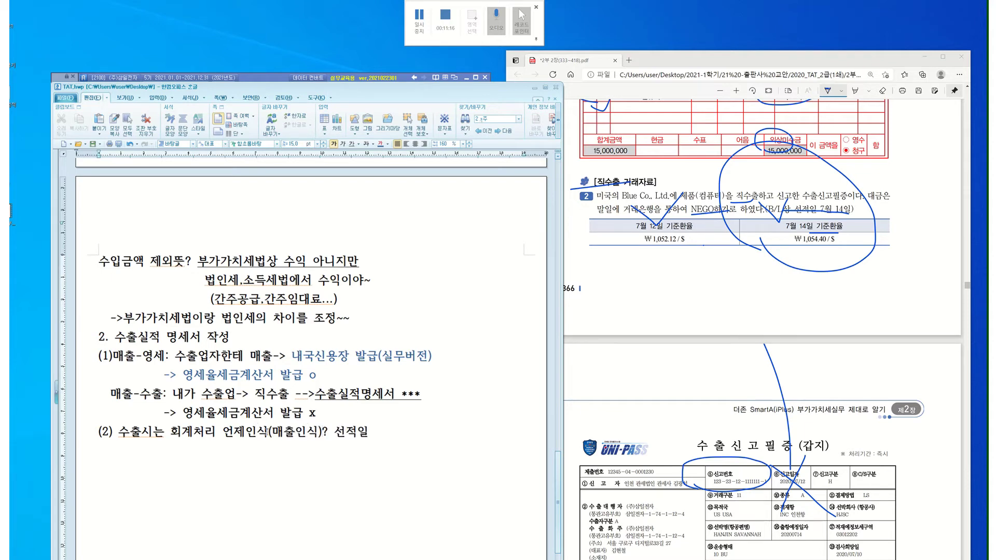
- Extend the end of note (2) with "기준환율 * 48.결제금액"
scroll(315, 378, down, 3)
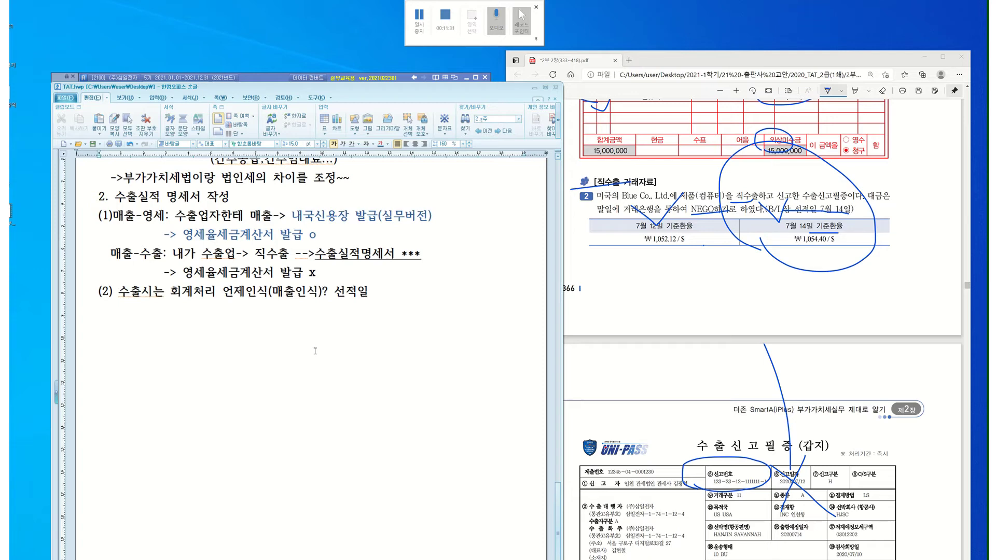
key(End)
text(기준환율 * 48.결제금액)
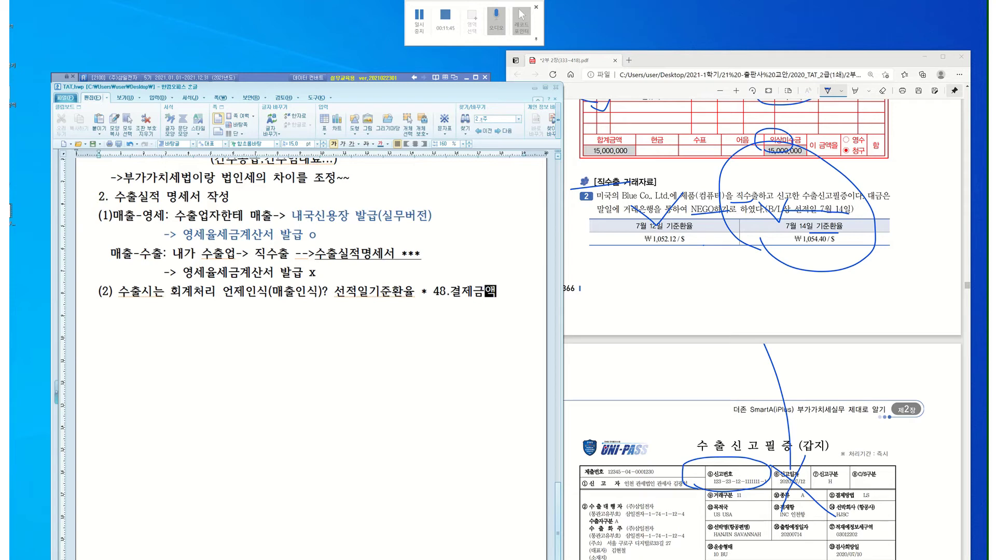
- Add the line "*네고: 지불요청" below note (2) and put the notes document out of view
key(Return)
text(*네고: 지불요청)
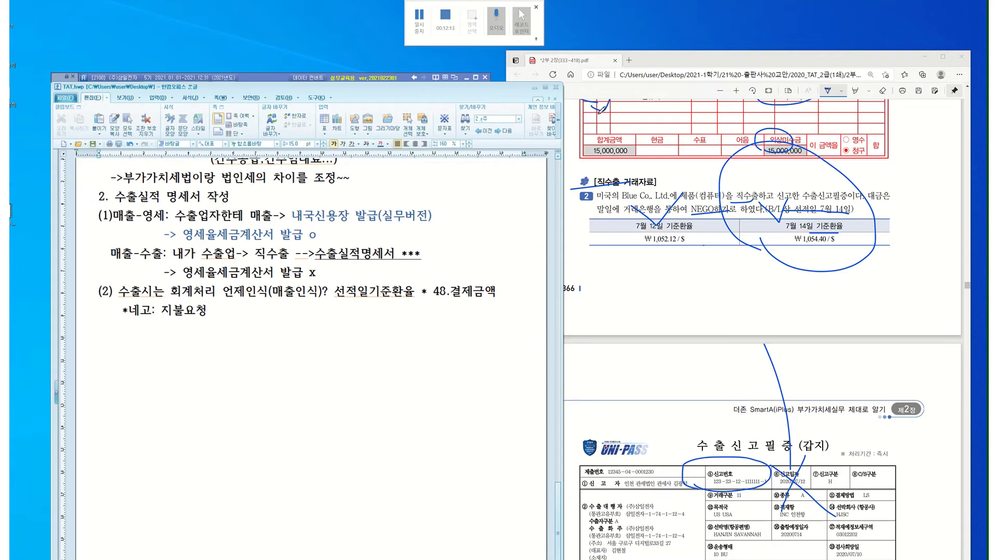
click(534, 87)
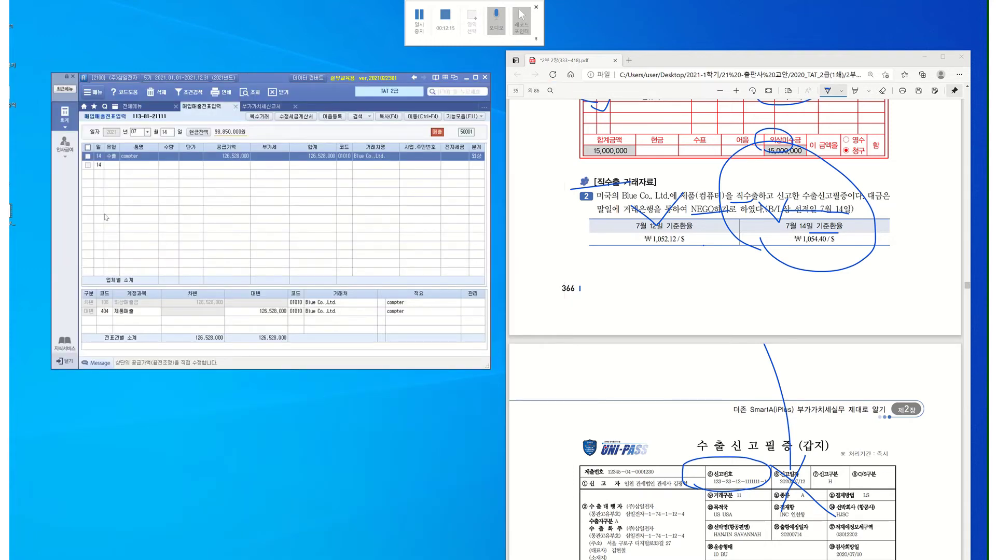
- Open 영세율첨부서류입력 in the accounting program and set its period to month 07 of 2021
click(164, 107)
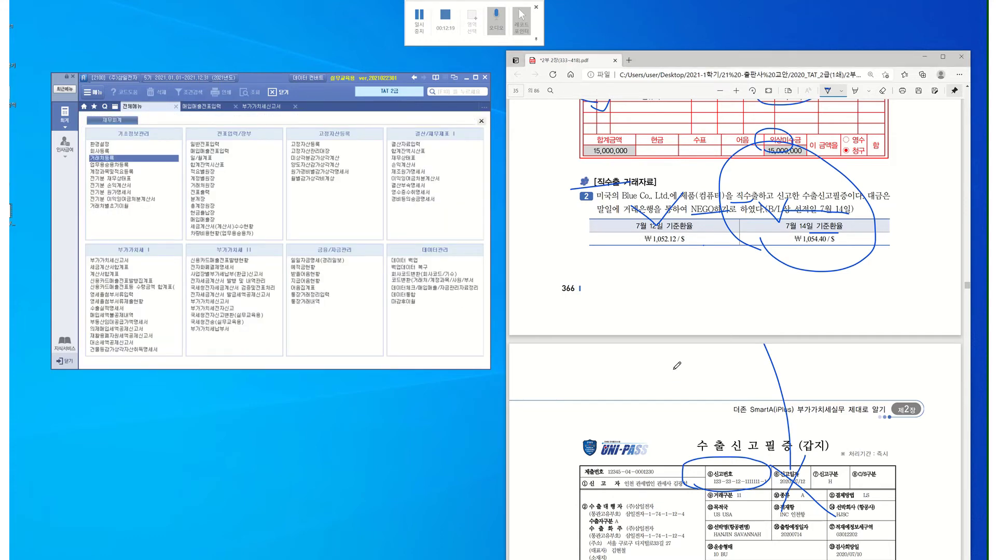
scroll(676, 365, down, 15)
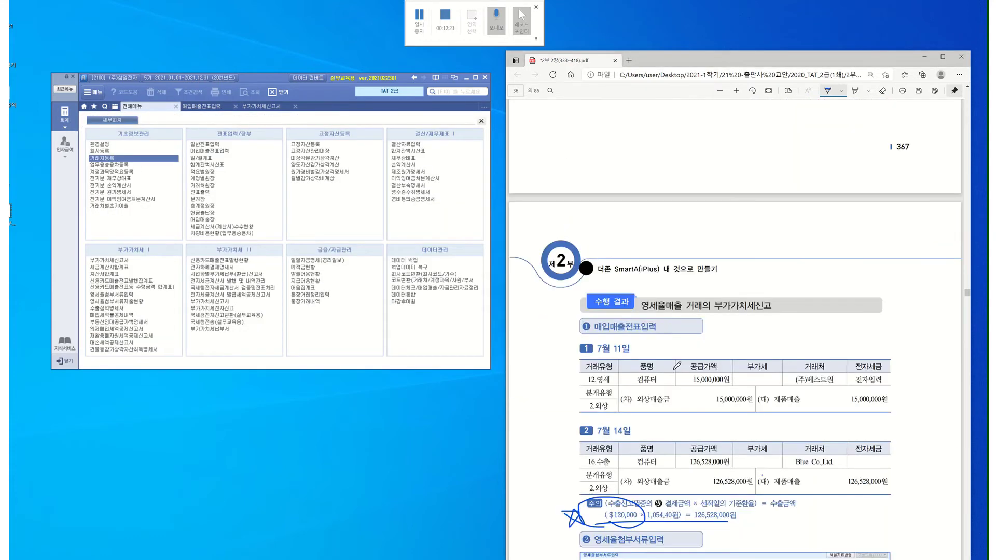
scroll(676, 366, down, 7)
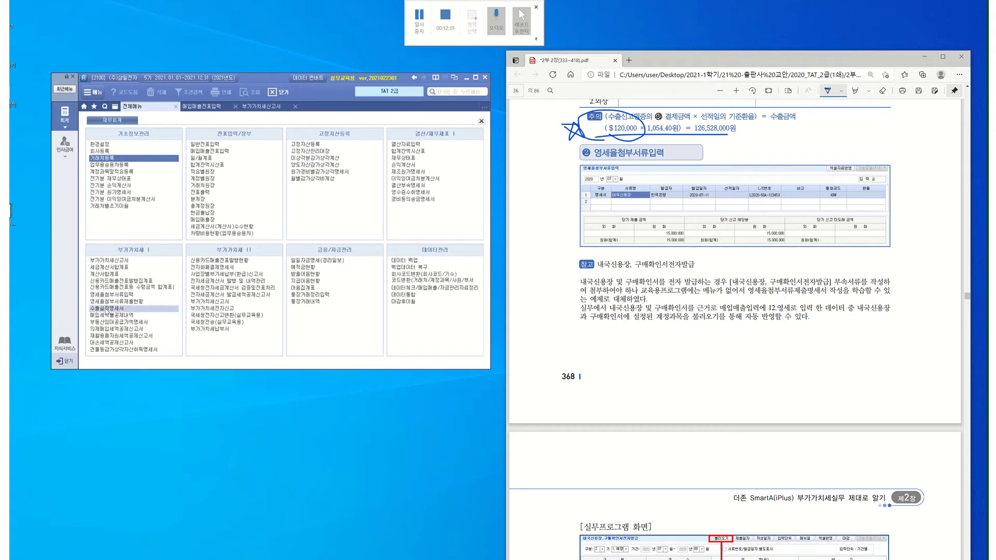
click(107, 295)
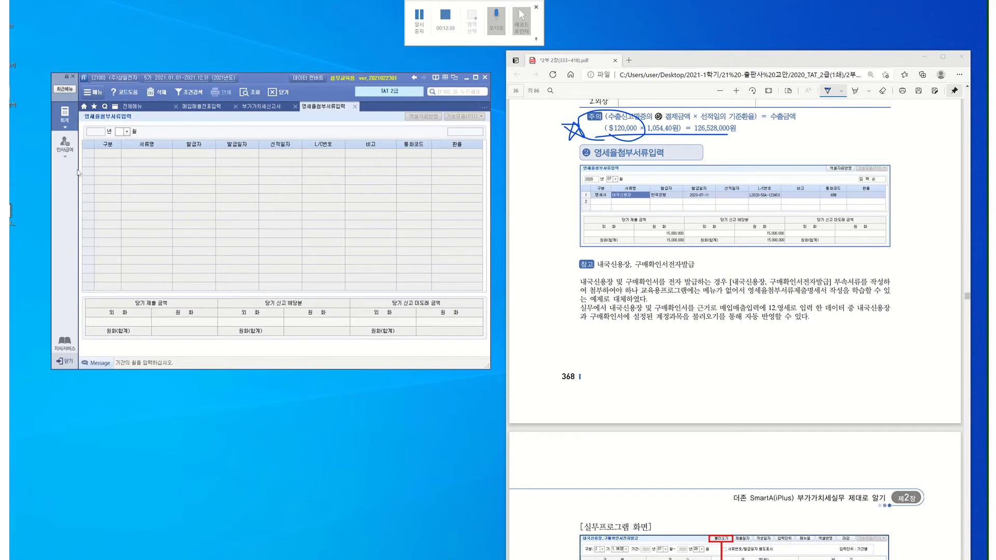
text(07)
key(Return)
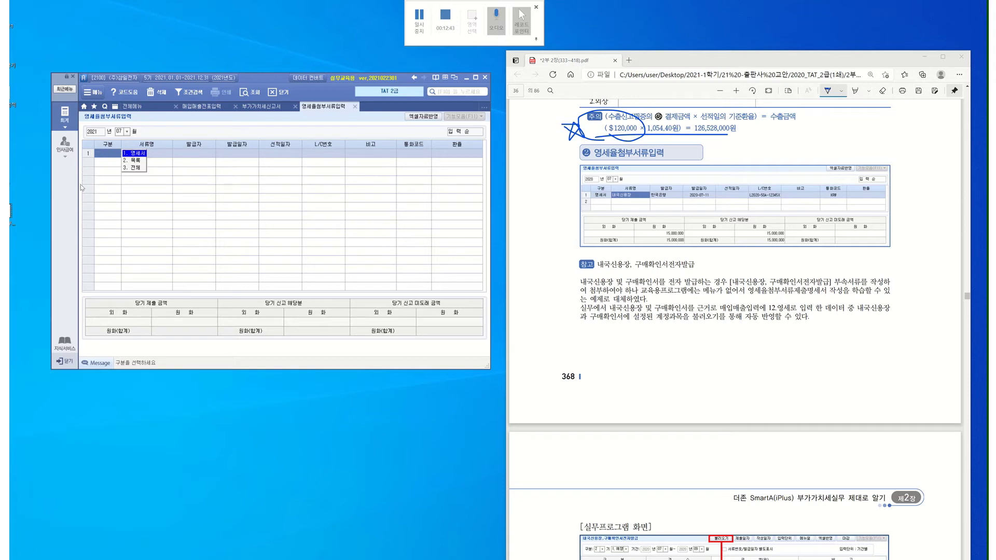
- Set the first row's 구분 to 명세서 and its 서류명 to 내국신용장
click(134, 154)
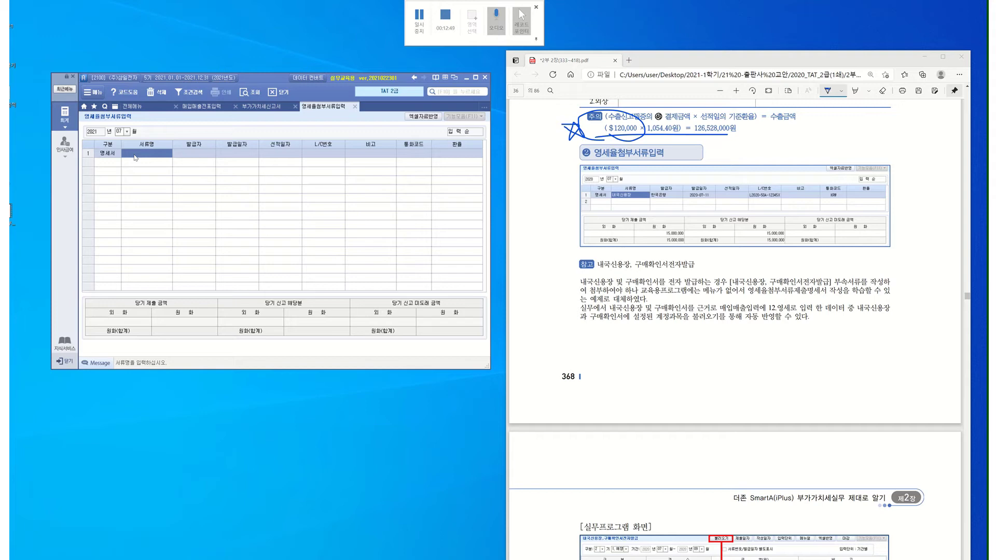
key(F2)
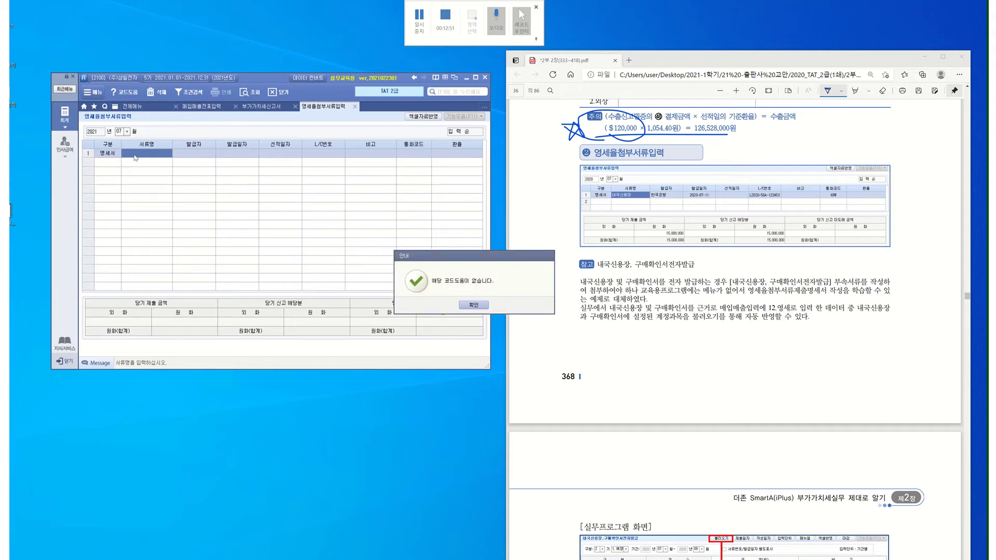
click(470, 307)
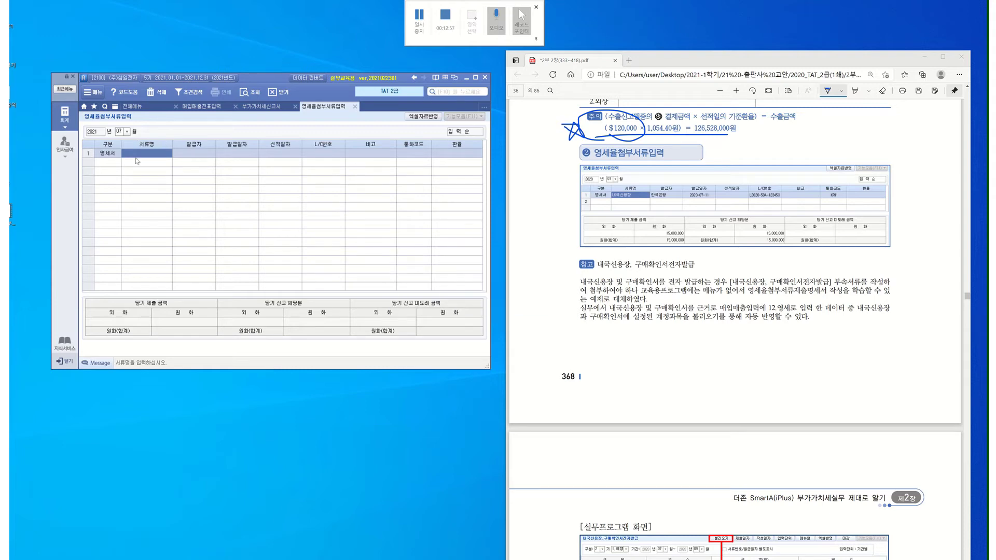
text(내)
text(국시)
text(용장)
key(Return)
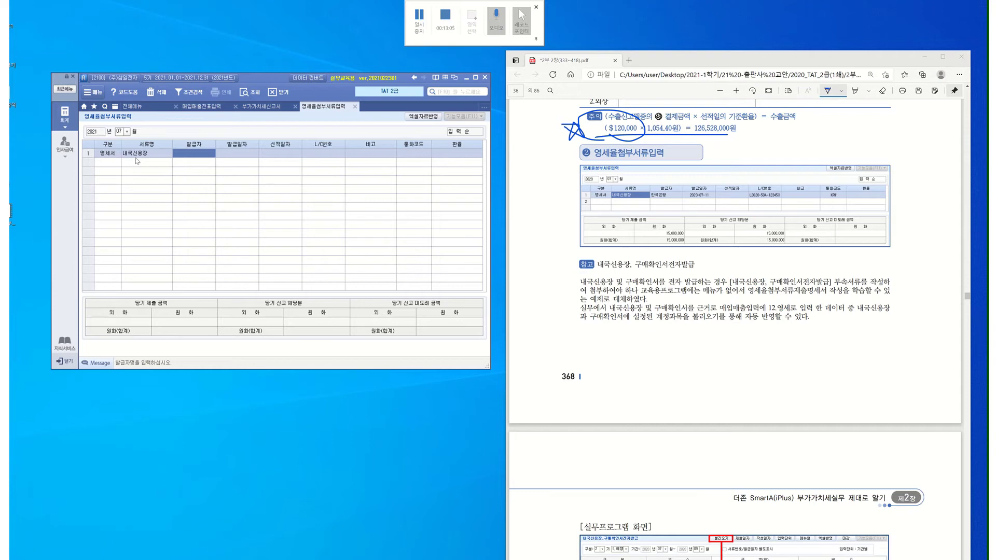
- Fill in the row's 발급자 as "ㅎㅎㄴ국은행" and its 발급일자 as 2021-07-11, skipping 선적일자
key(F2)
key(Return)
text(ㅎㅎㄴ국은행)
key(Return)
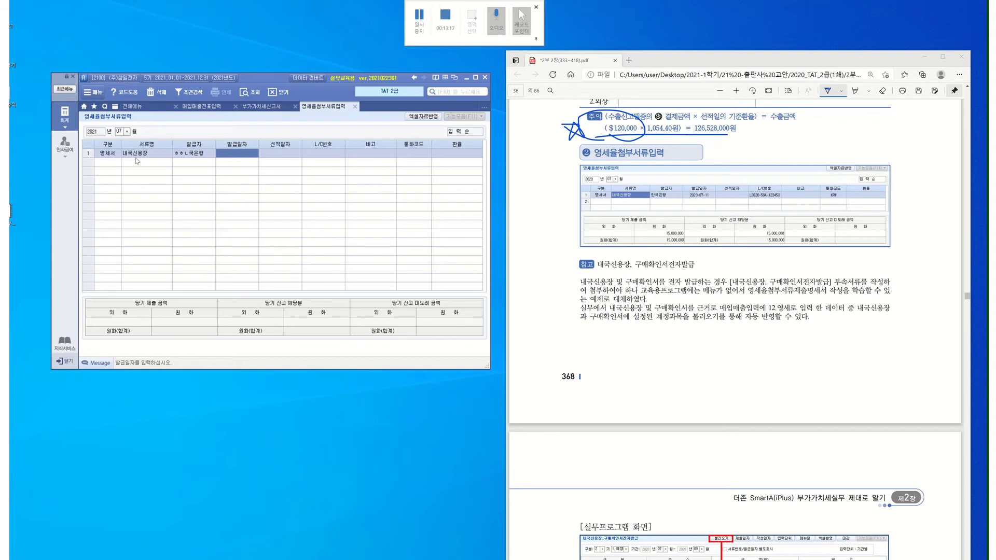
text(2021-07-11)
key(Return)
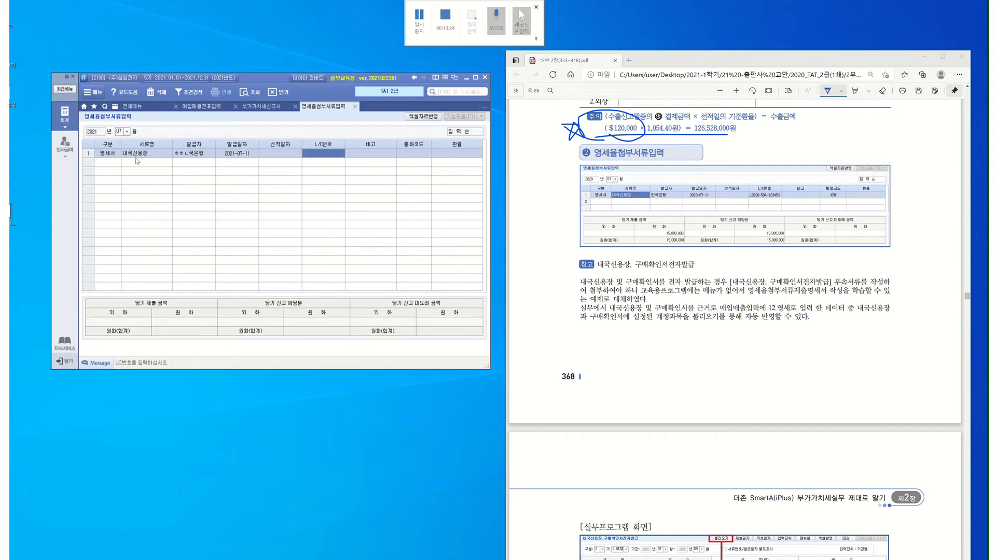
key(Left)
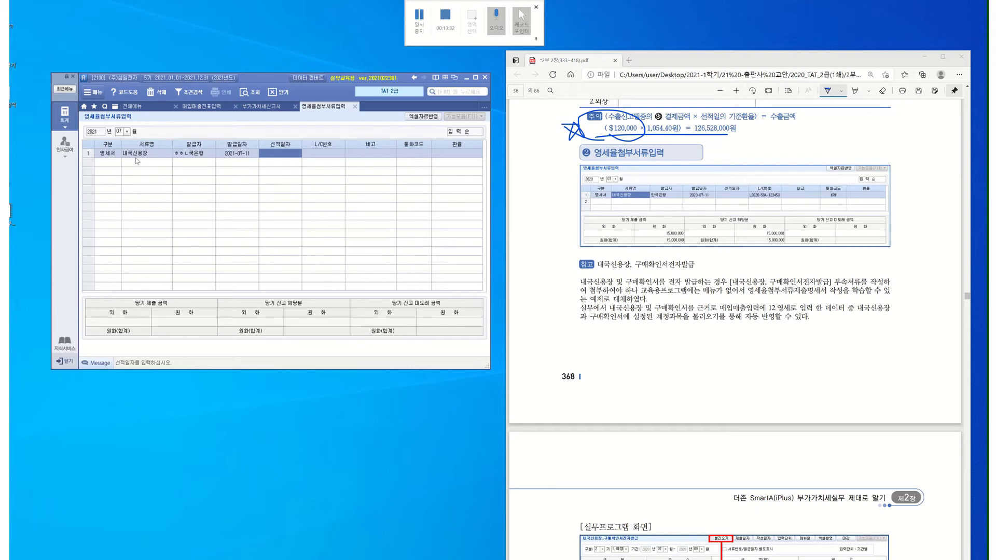
key(Return)
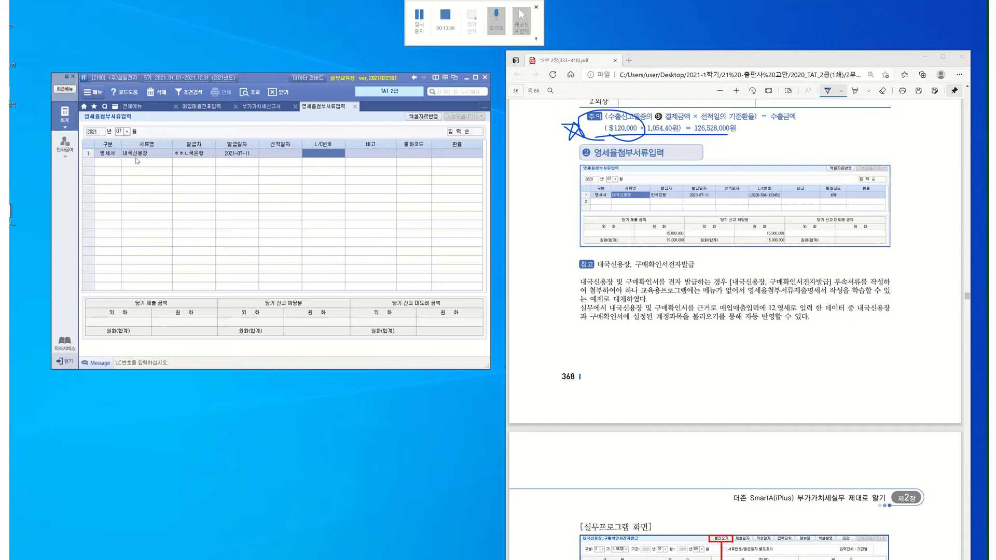
- Correct the row's 발급자 to 한국은행
key(Left)
key(Left)
key(Left)
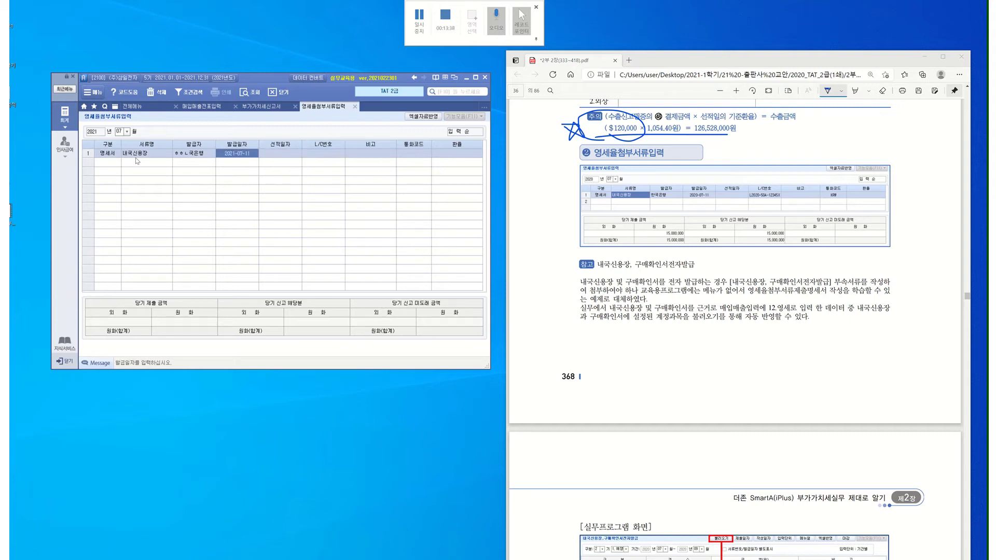
text(한국은행)
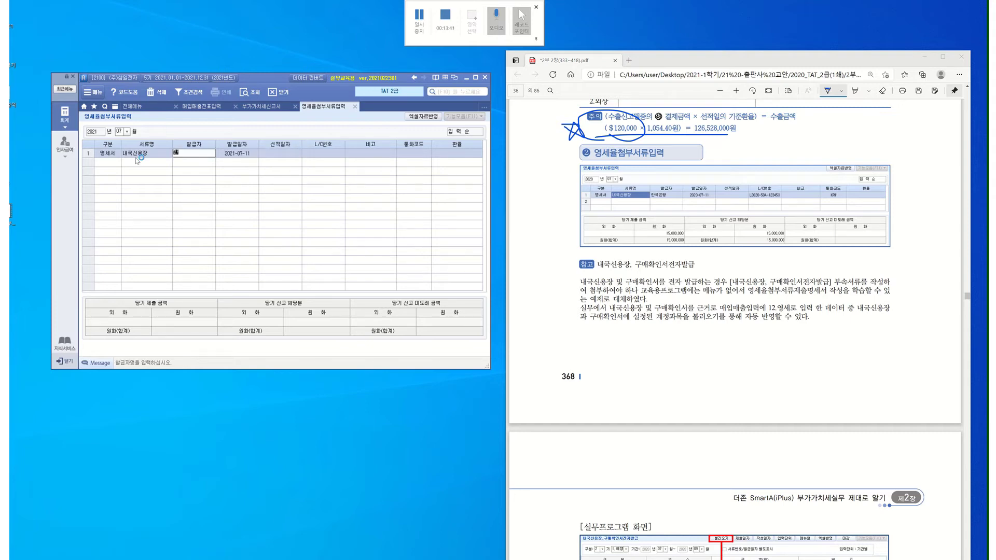
key(Return)
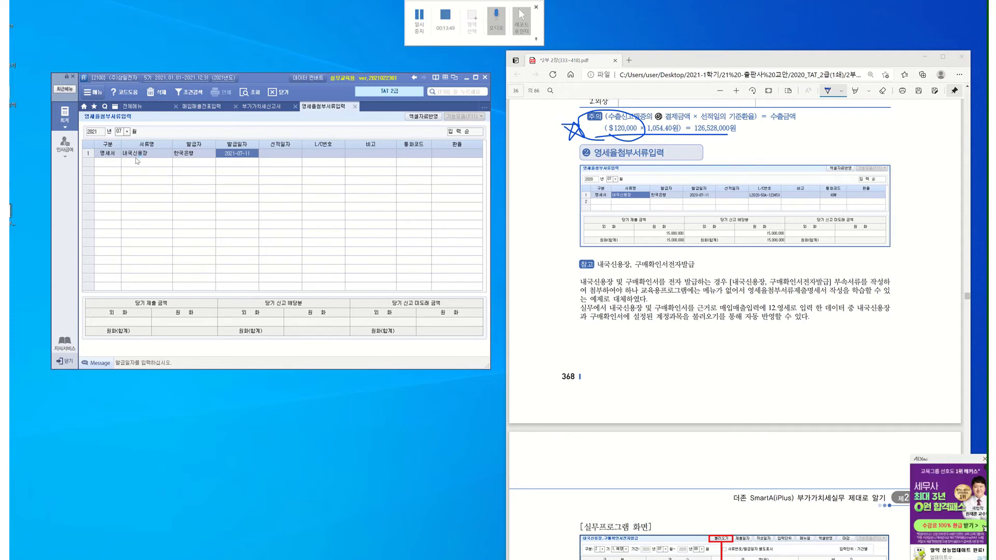
- Enter L2021-50A-12345X as the row's L/C번호 and skip 비고
key(Return)
key(Return)
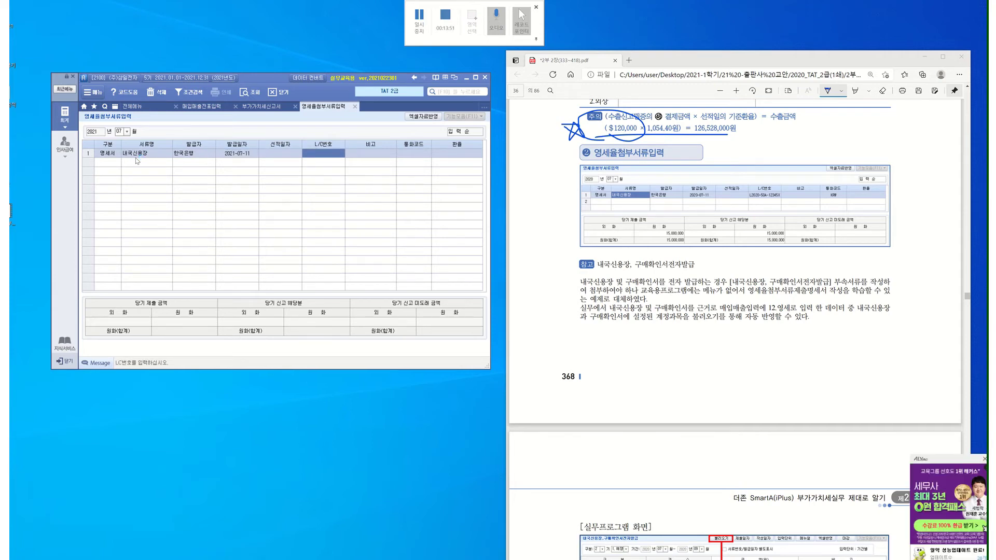
text(L)
text(2021-50A-12345X)
key(Return)
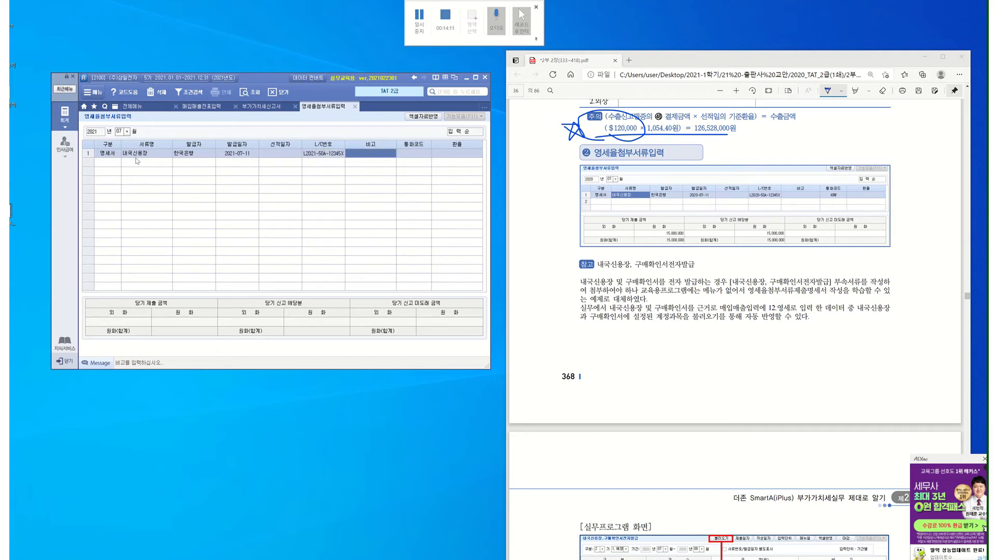
key(Return)
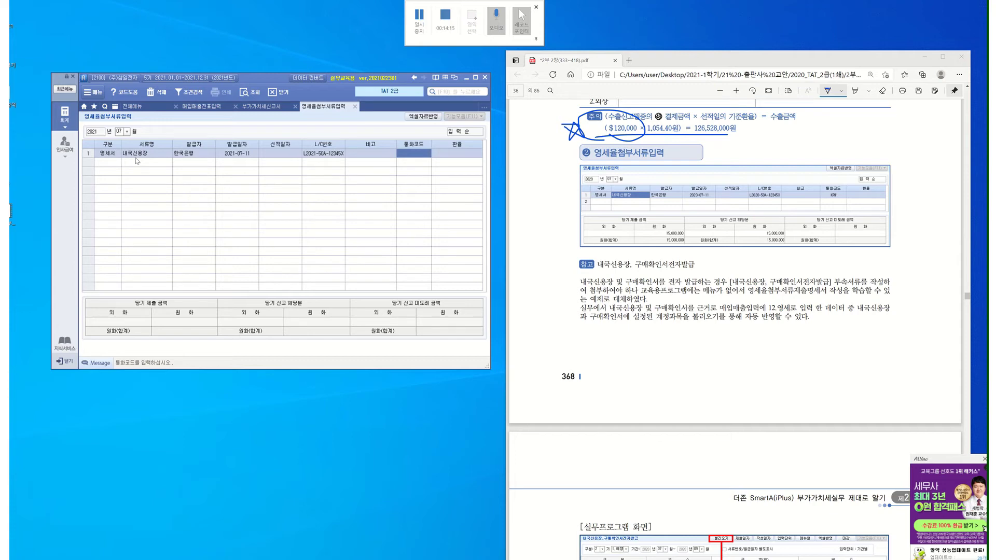
- Look up 한국 in the currency code list, assign KRW as the row's 통화코드 and skip 환율
key(F2)
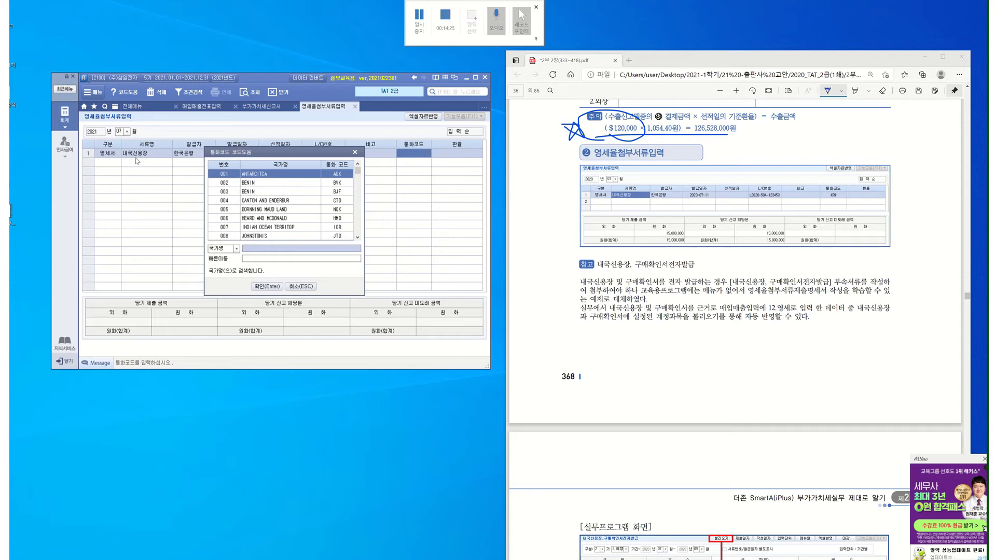
text(gks)
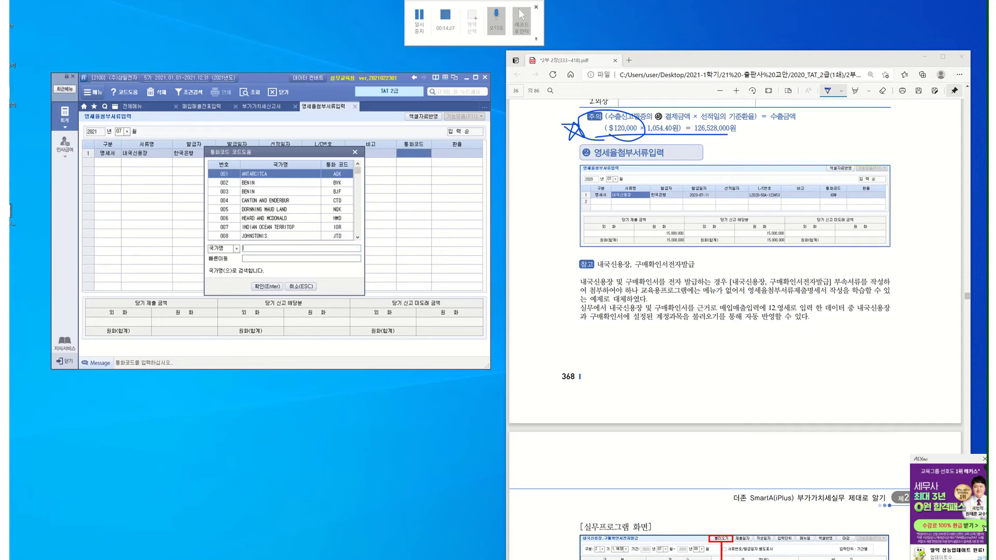
text(한국)
key(Return)
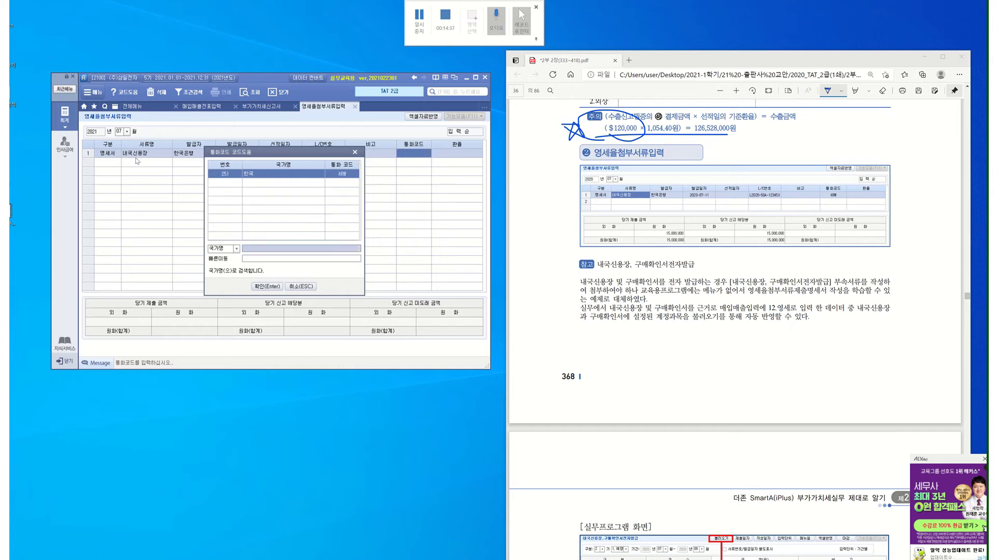
key(Return)
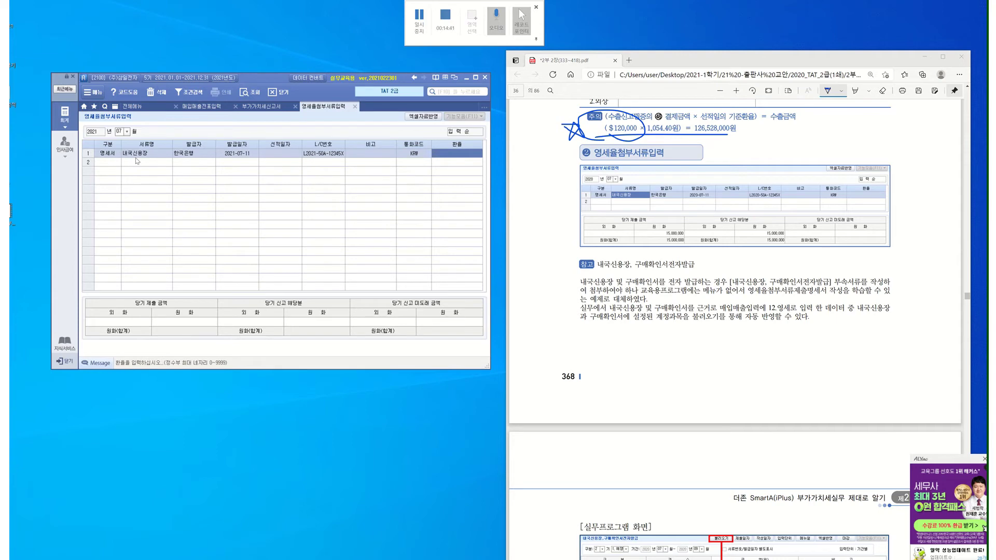
key(Return)
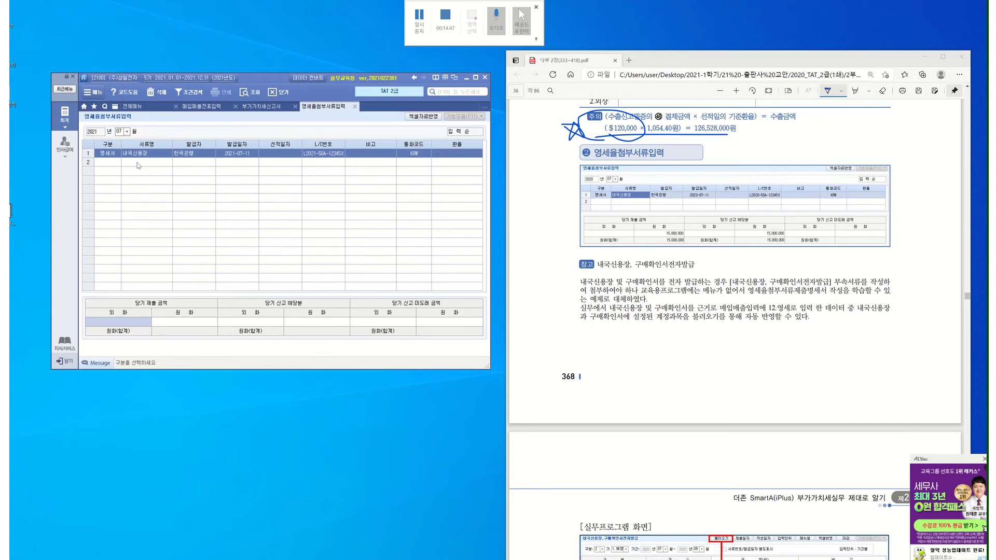
- Enter 15,000,000 as the 원화 amount of both 당기 제출 금액 and 당기 신고 해당분 for the 내국신용장 row
click(137, 154)
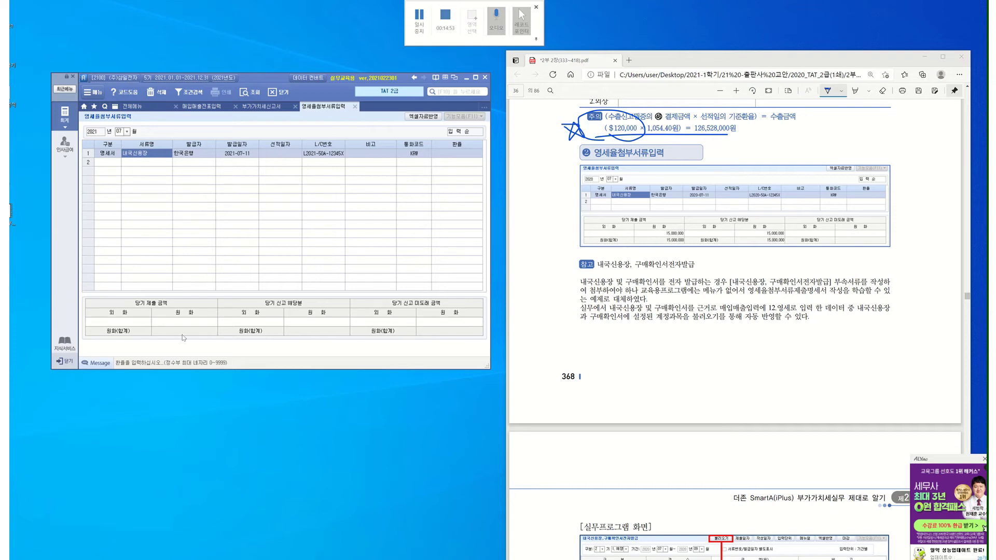
click(180, 320)
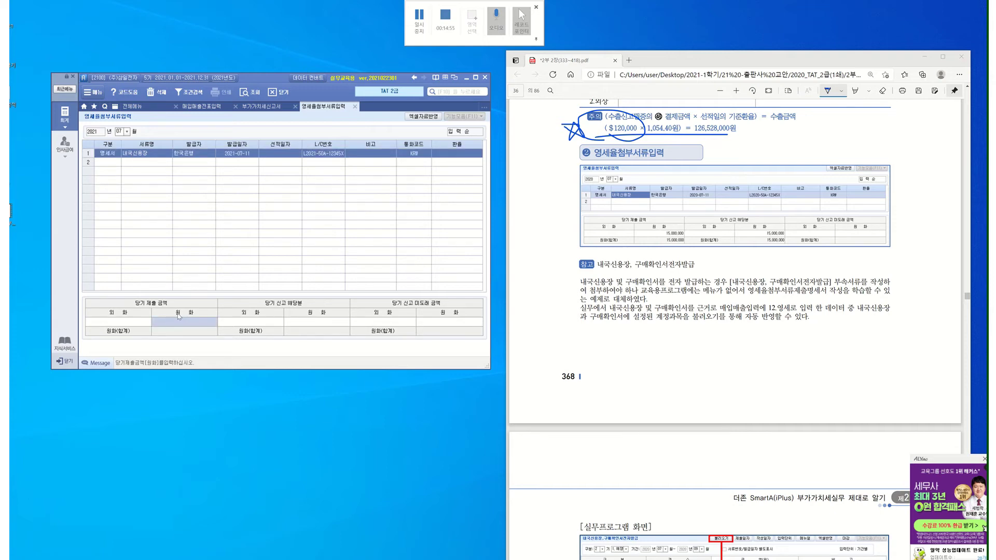
text(15000000)
key(Return)
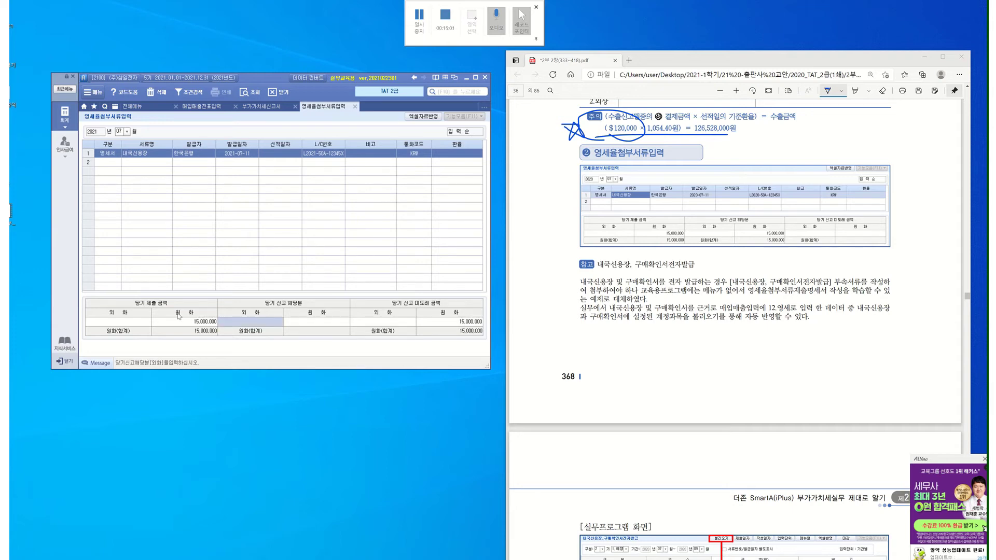
key(Return)
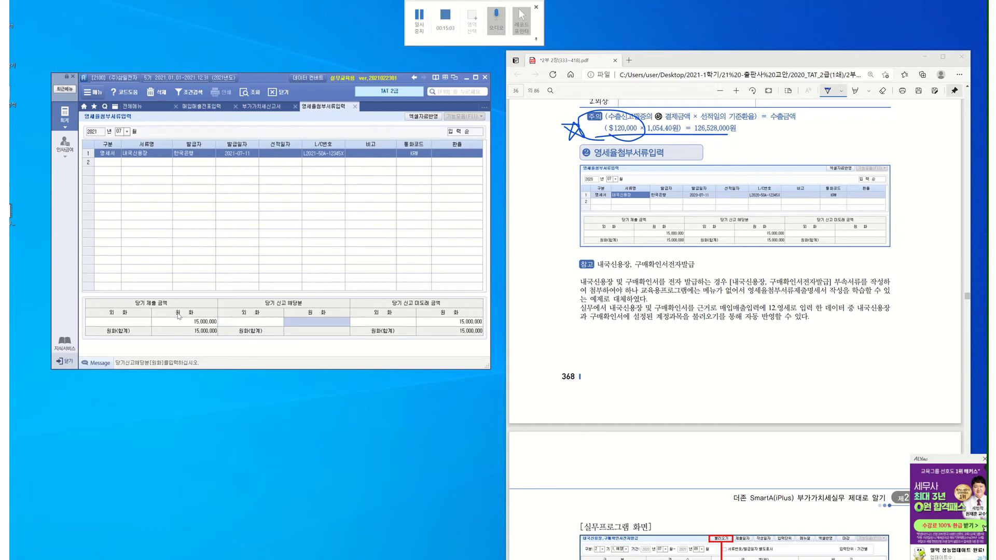
text(15000000)
key(Return)
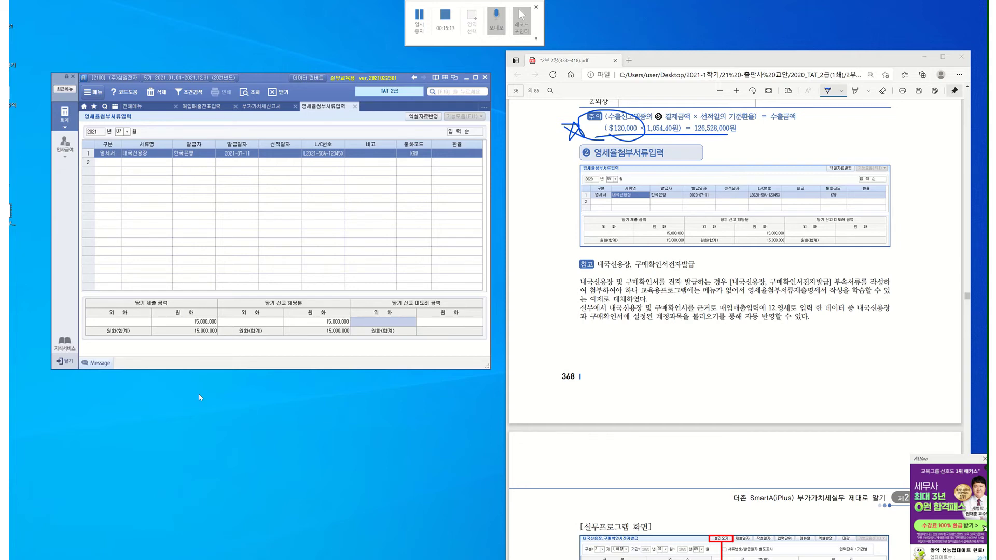
- Mark the 영세율첨부서류입력 example and its 참고 note in the textbook PDF with a curved pen bracket while checking the entered row
click(183, 321)
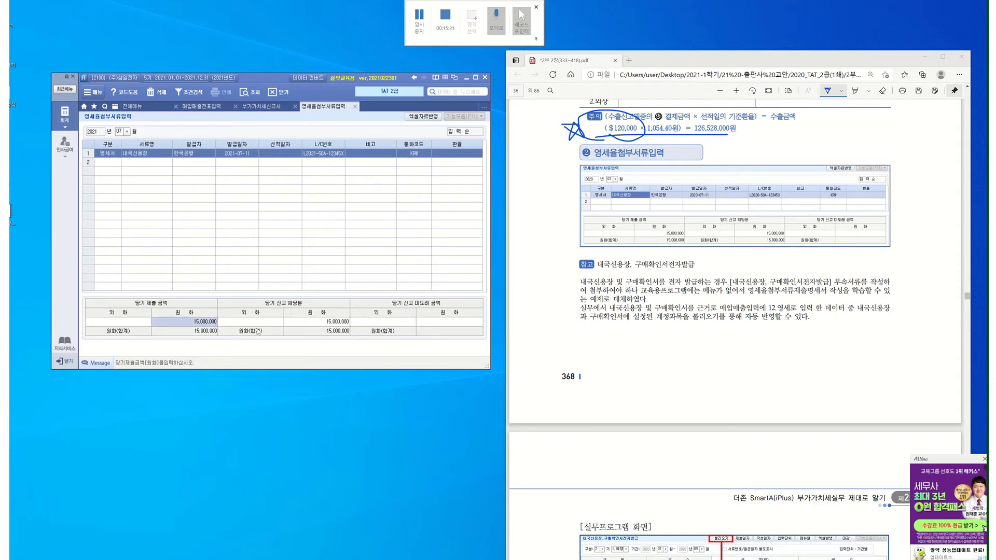
click(334, 325)
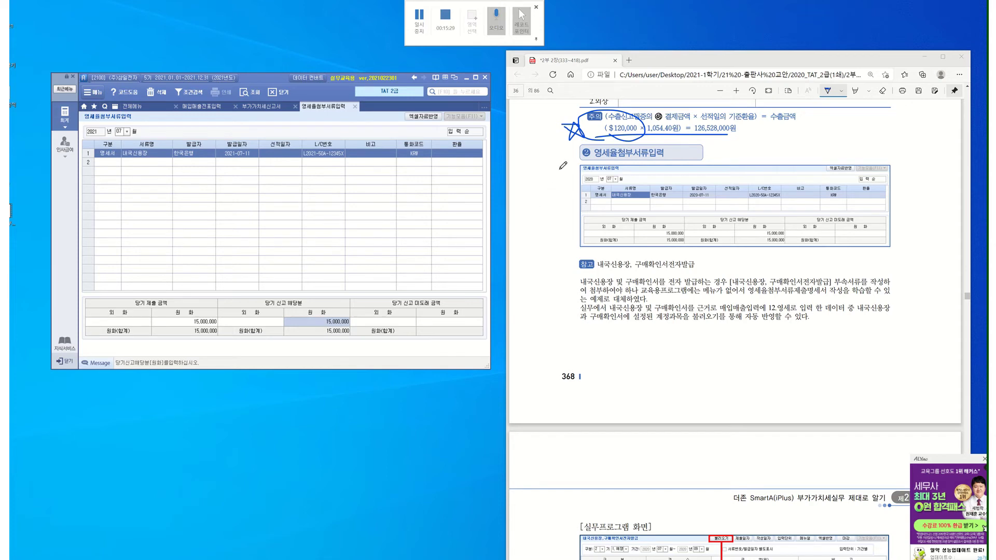
mouse_move(560, 168)
mouse_down()
mouse_move(545, 257)
mouse_move(582, 323)
mouse_up()
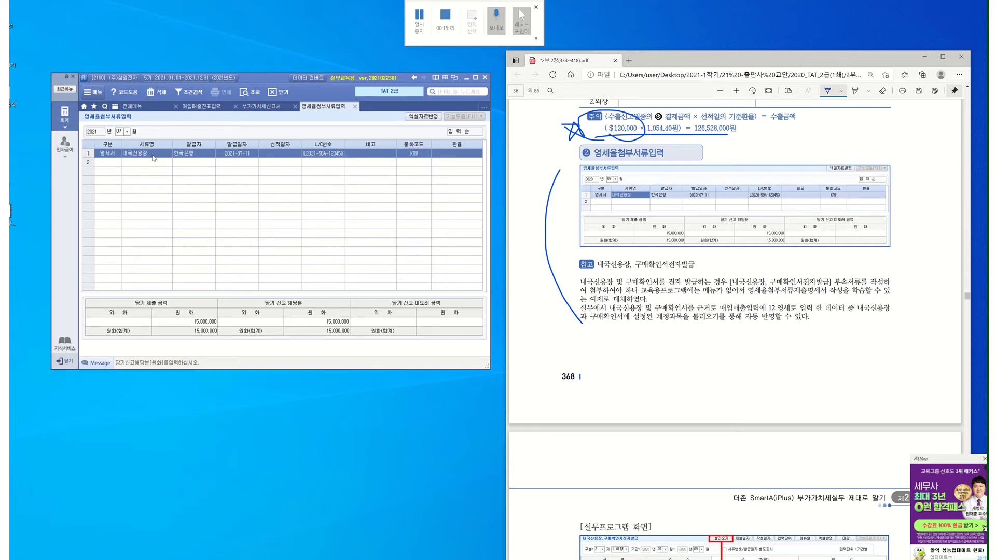
click(196, 156)
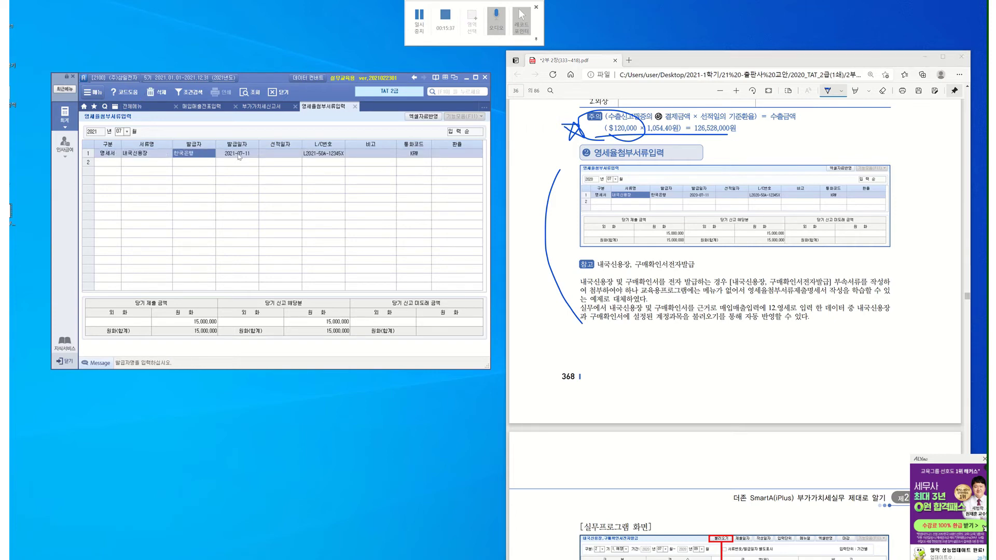
- Check the 원화 당기 제출 금액 of the 내국신용장 row and return to the full list of accounting programs
key(Return)
click(178, 323)
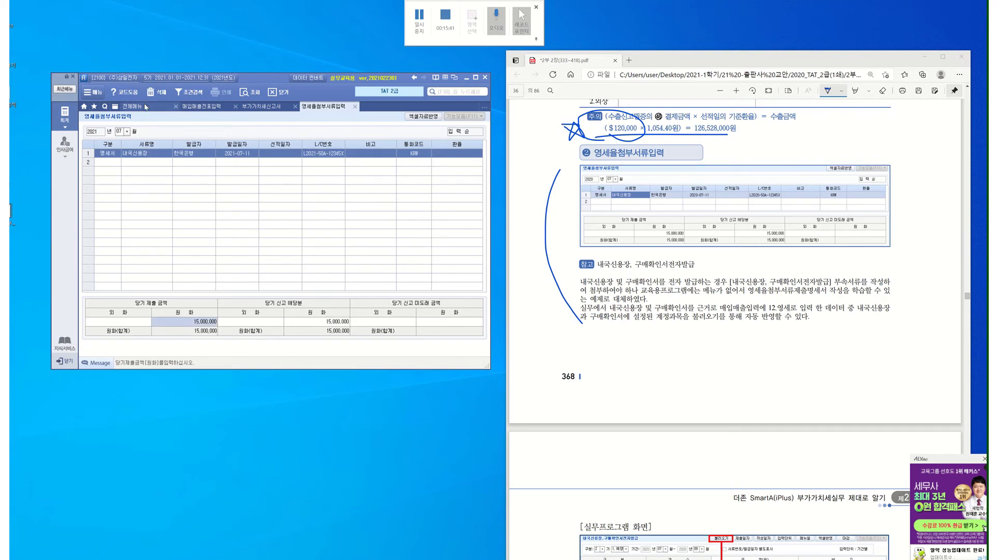
click(146, 108)
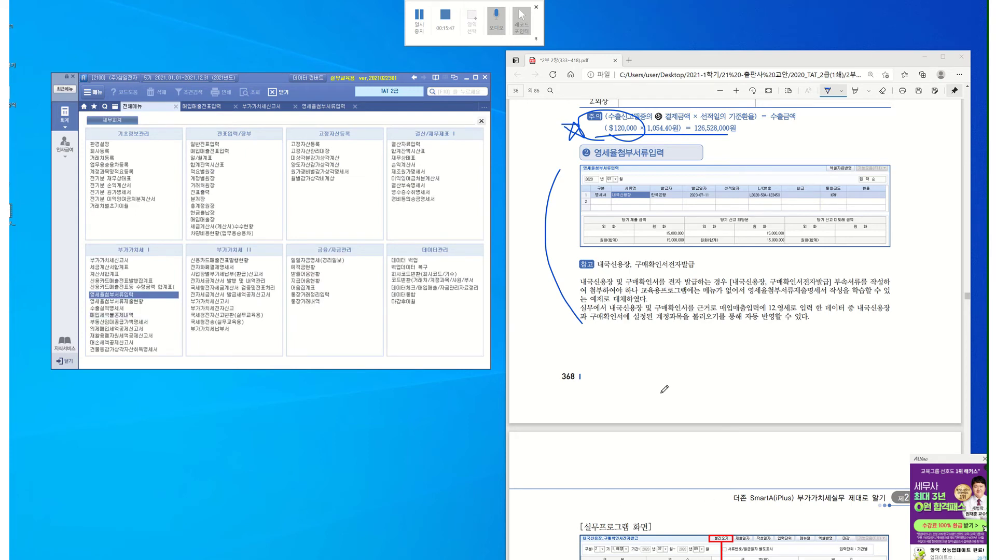
- Bracket the [실무프로그램 화면] example in the textbook PDF with the pen and circle the word 실무 in its heading
scroll(664, 377, down, 1)
scroll(664, 377, down, 9)
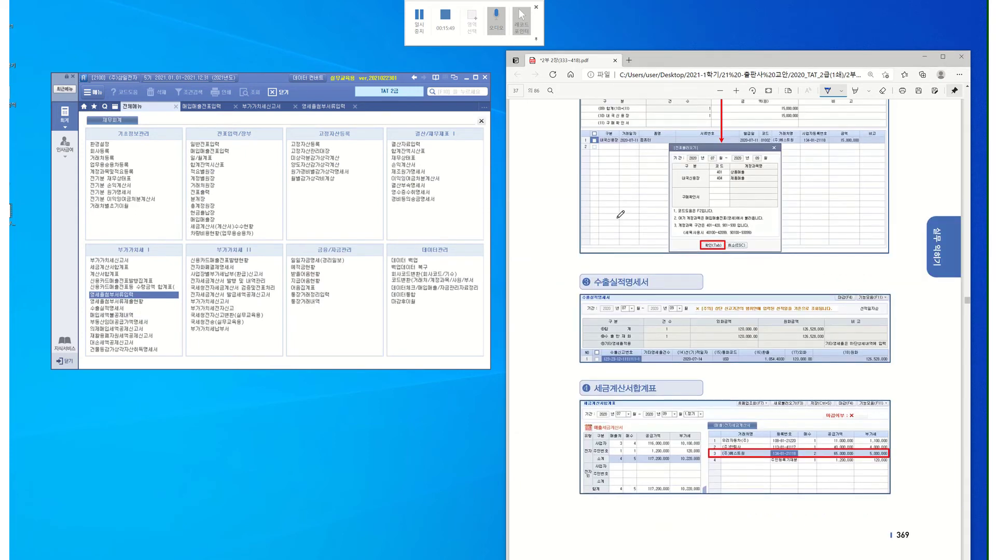
scroll(623, 238, up, 1)
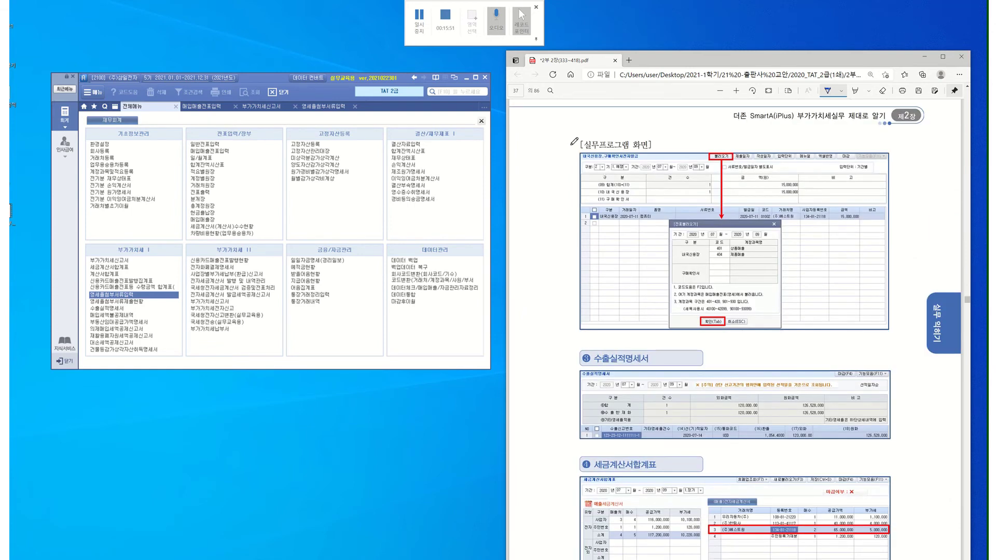
mouse_move(573, 143)
mouse_down()
mouse_move(562, 245)
mouse_move(607, 333)
mouse_up()
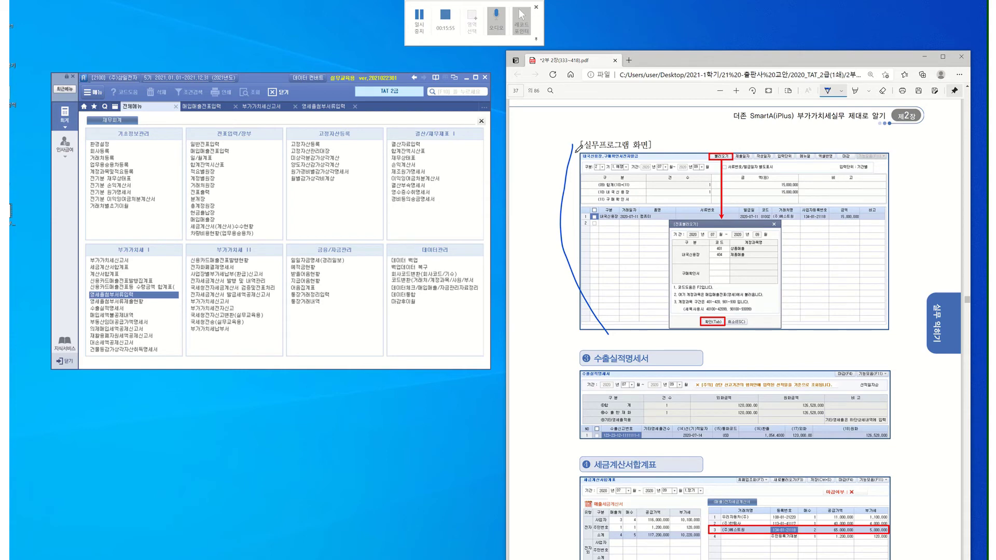
mouse_move(604, 145)
mouse_down()
mouse_move(585, 126)
mouse_move(574, 139)
mouse_move(582, 145)
mouse_up()
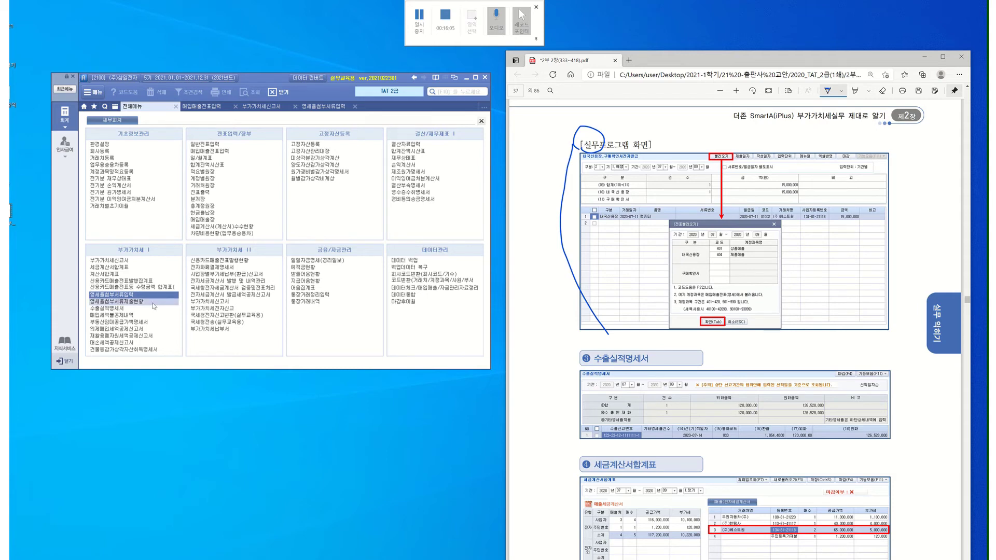
- Open 수출실적명세서, bring the textbook's 수출신고필증 into view, and query the period from month 07 to 09 of 2021
click(112, 309)
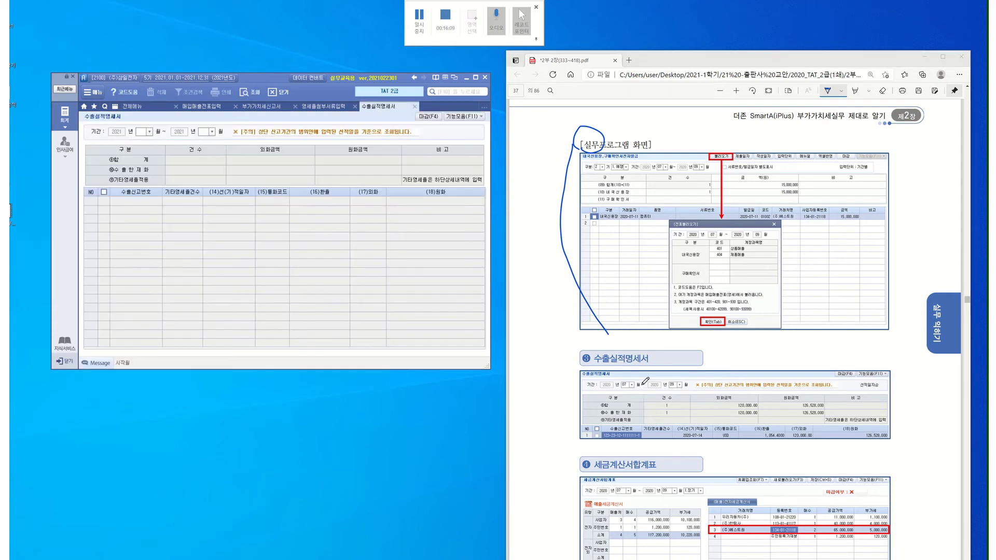
click(633, 330)
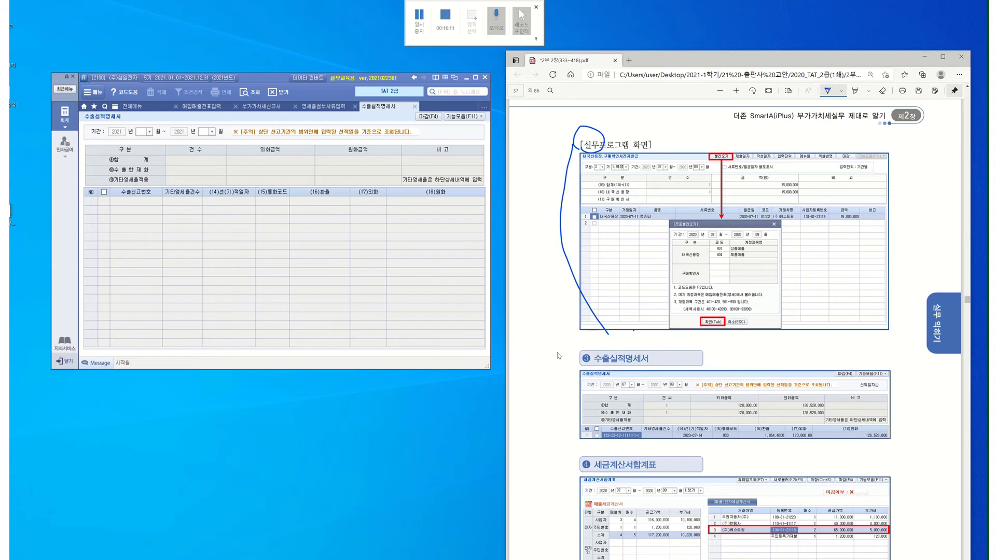
scroll(614, 359, up, 8)
scroll(613, 360, up, 10)
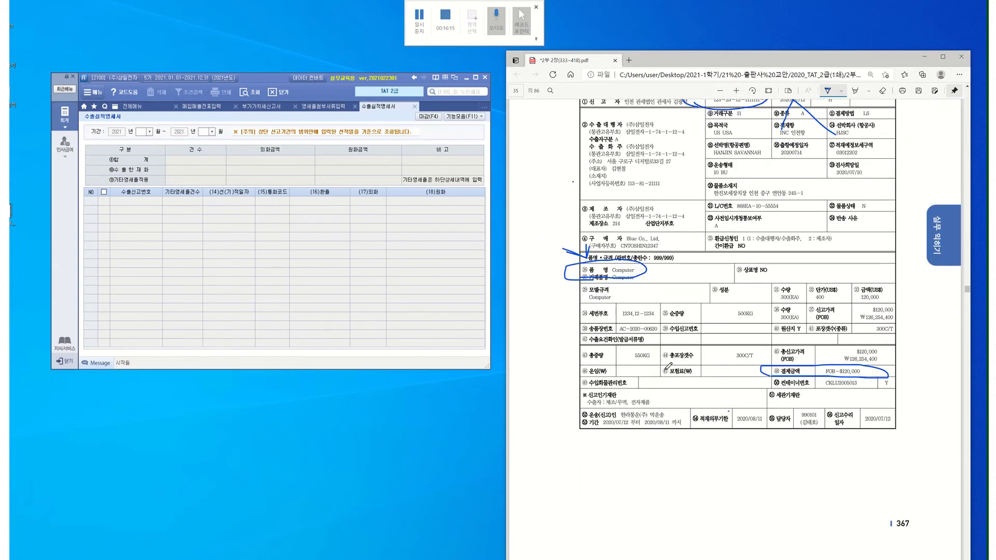
scroll(669, 366, up, 3)
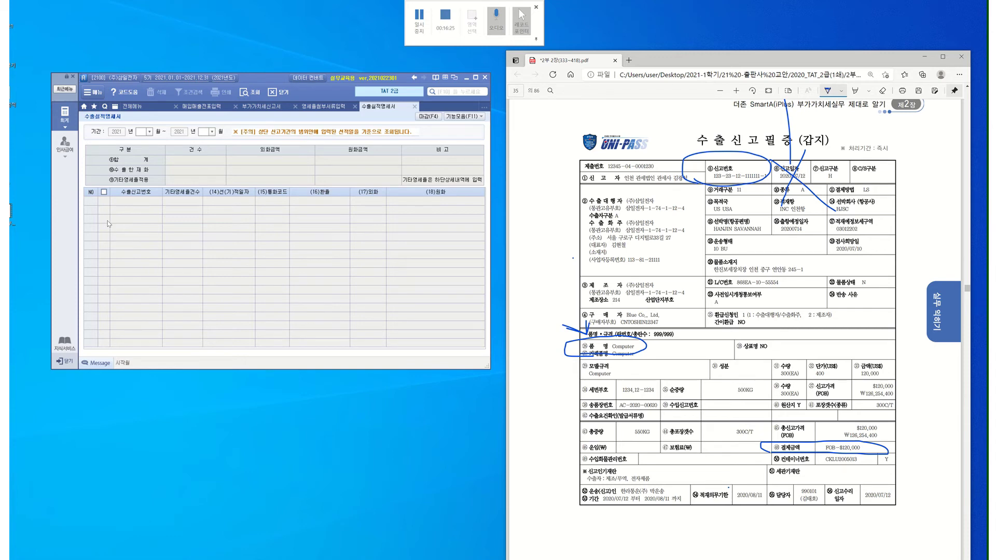
click(143, 133)
text(07)
key(Return)
text(09)
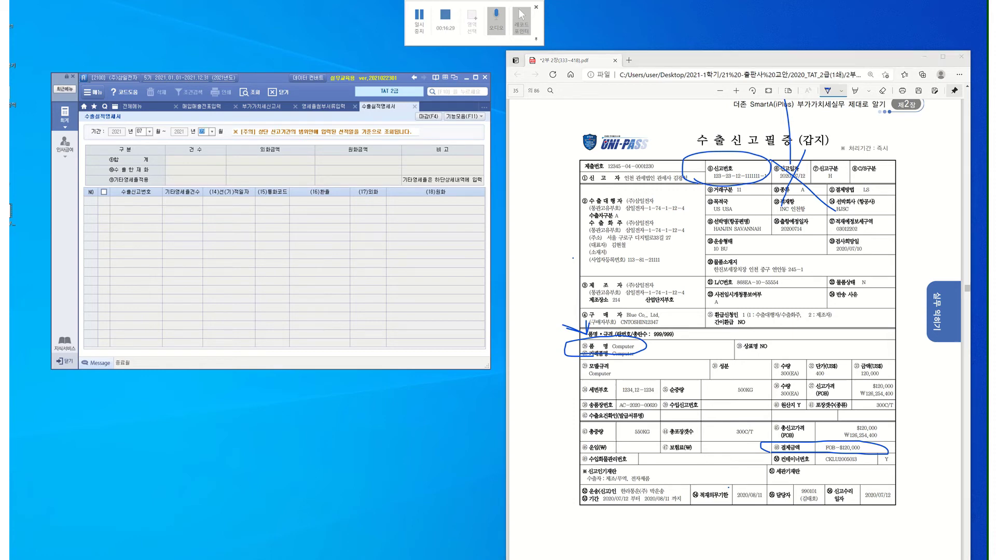
key(Return)
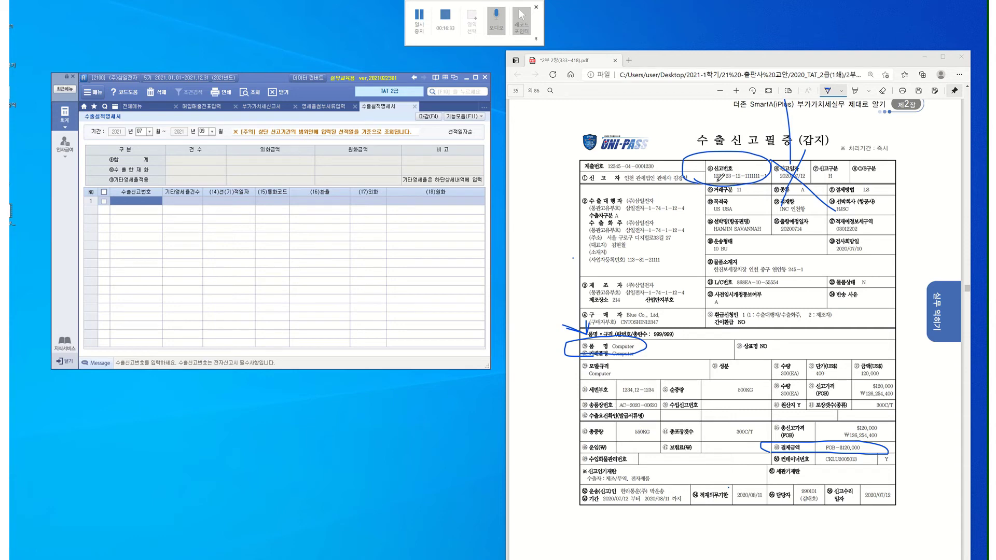
drag(706, 160, 673, 150)
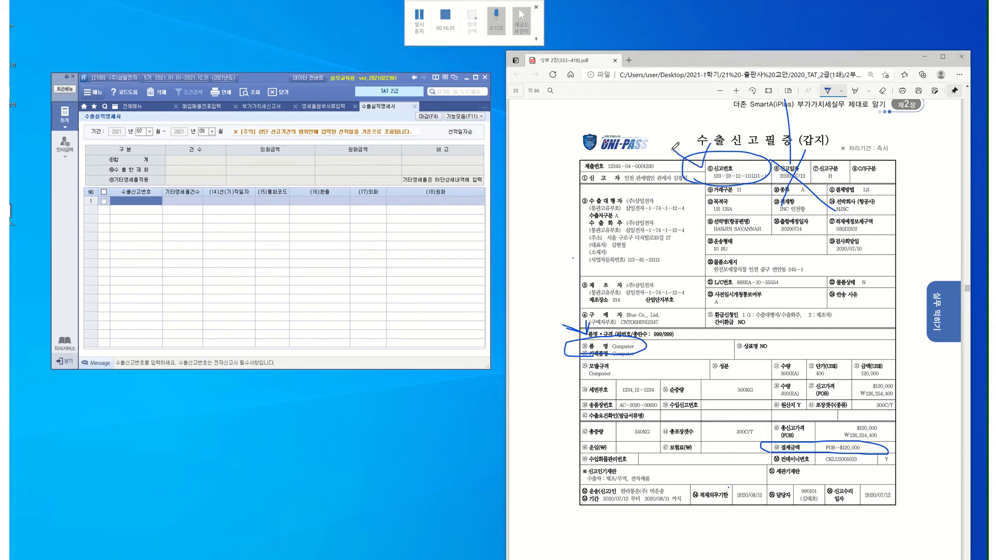
click(151, 201)
text(123)
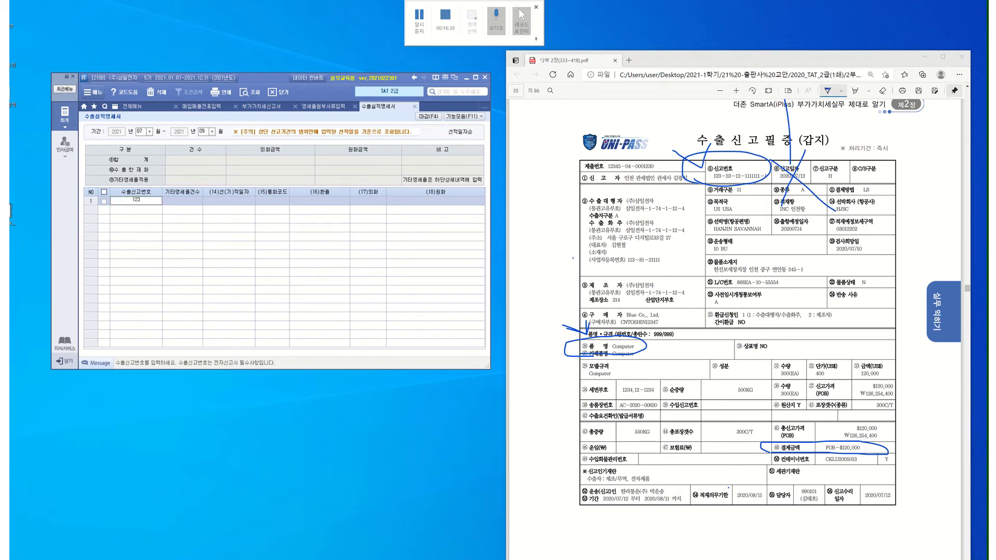
text(2312)
text(111111)
key(Return)
text(123-23-12-111111-1)
key(Return)
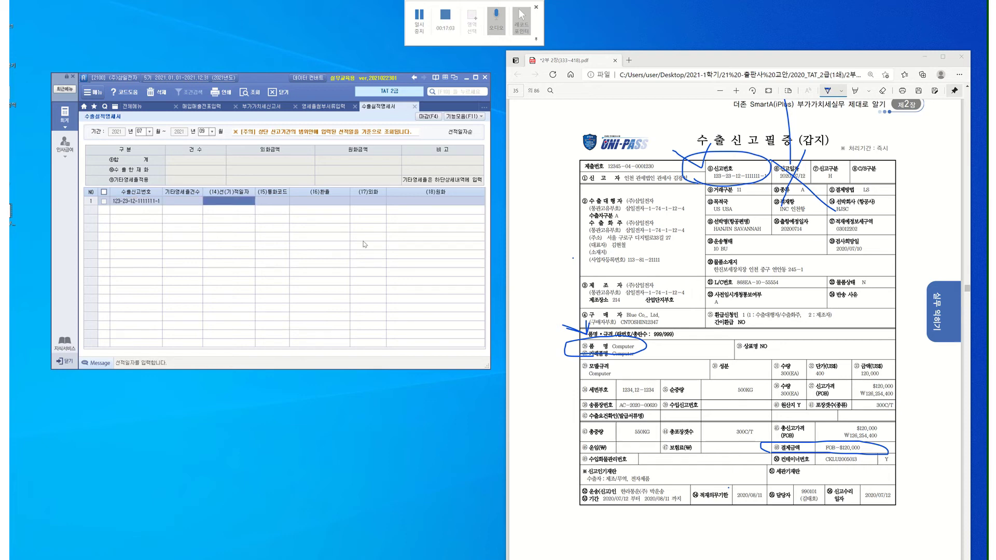
- Enter 2021-07-14 as the export row's 선(기)적일자
click(215, 202)
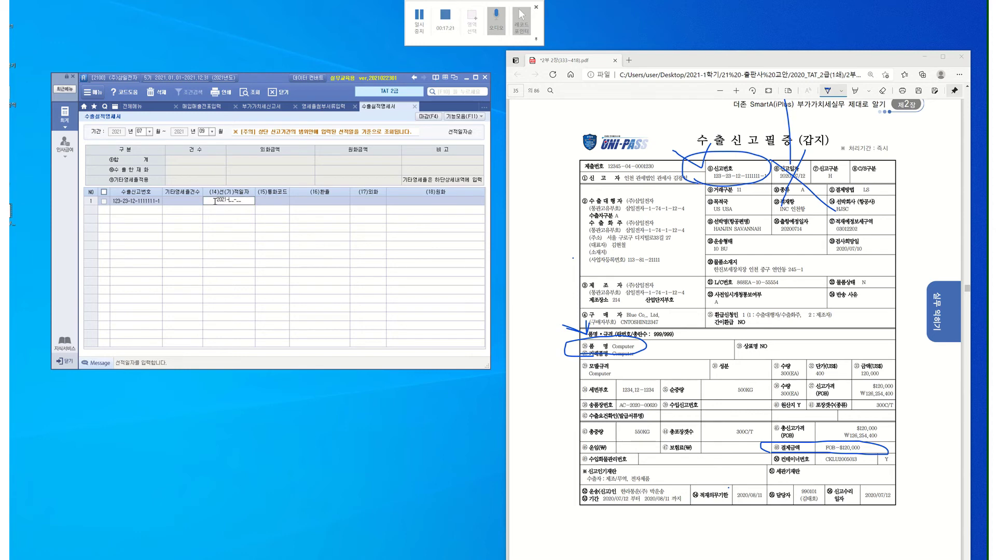
text(07-14)
key(Return)
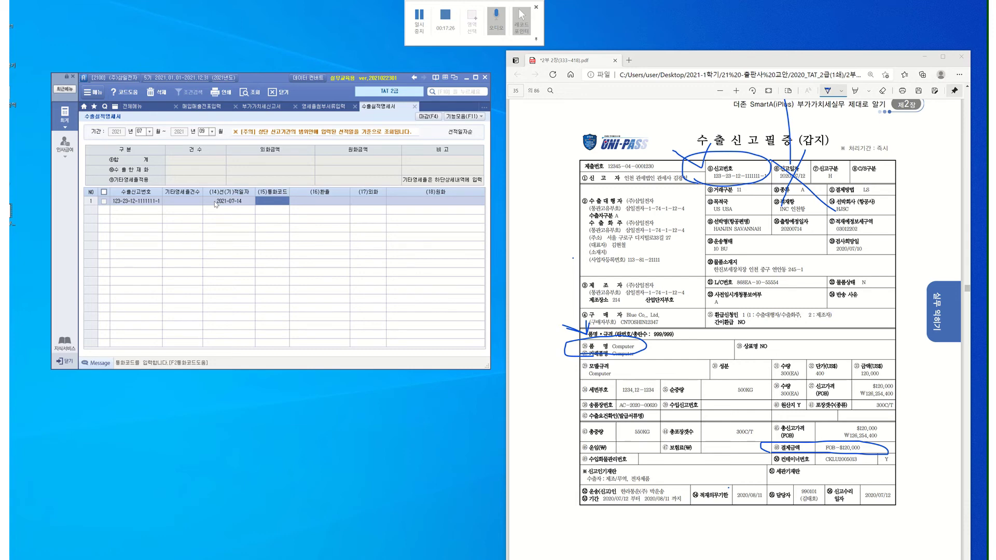
- Look up 미국 in the currency code list and assign USD, 미국 달러, as the export row's 통화코드
key(F2)
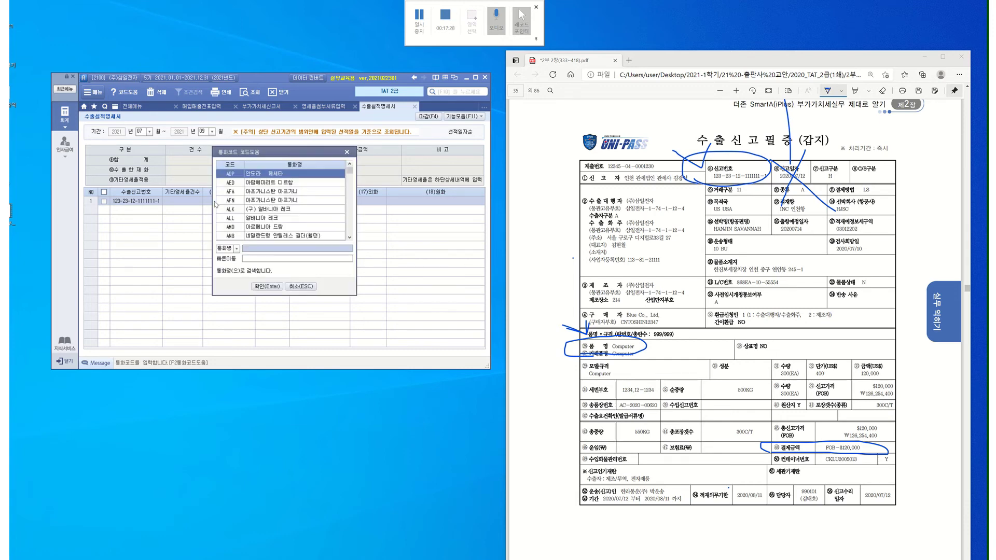
text(ㅔ)
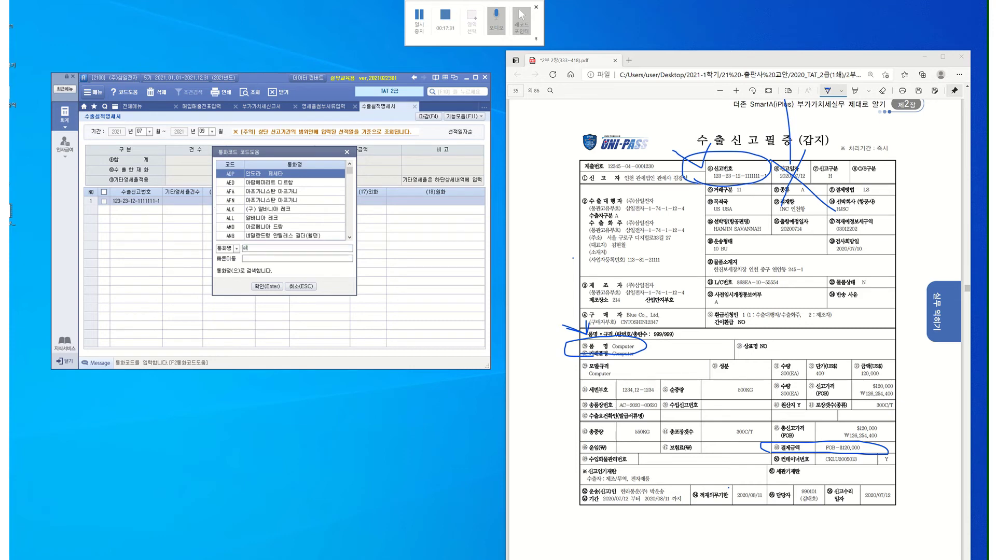
text(미국)
key(Return)
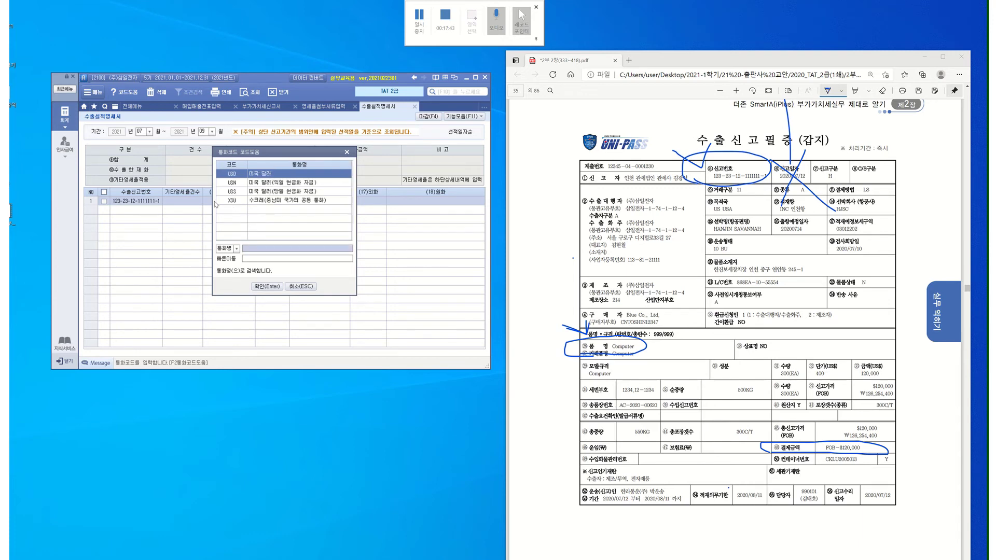
key(Return)
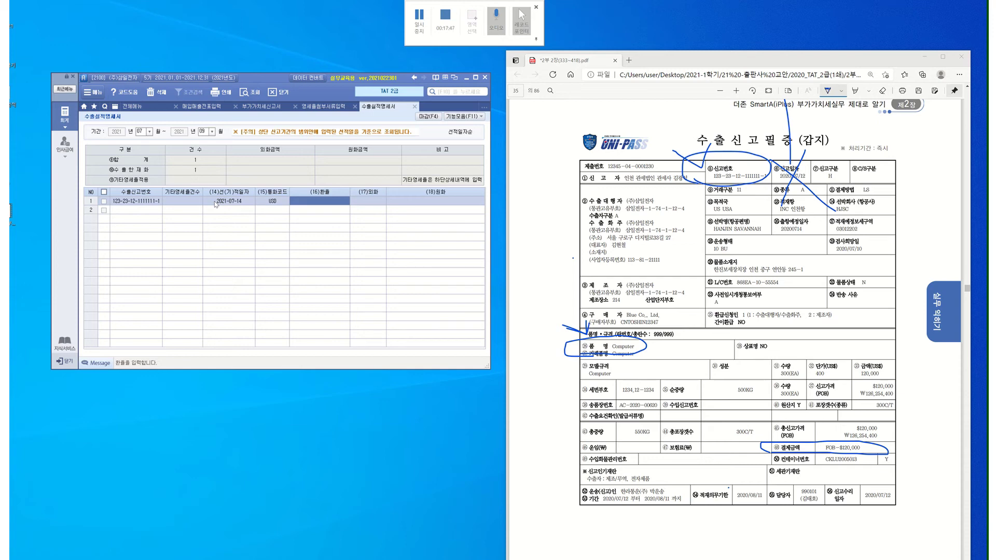
- Enter 1,054.40 as the export row's 환율 and 120,000 as its 외화 amount
text(1,054.)
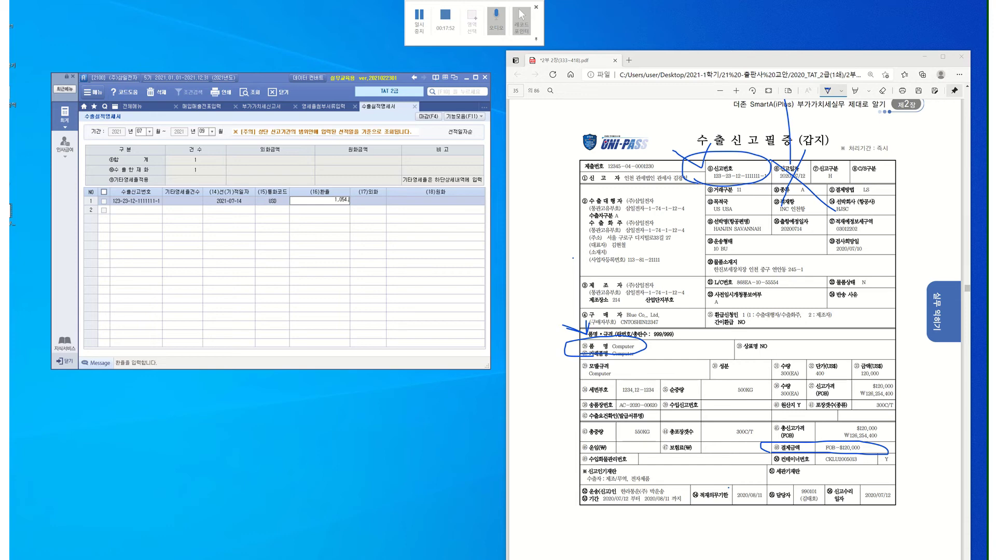
text(40)
key(Return)
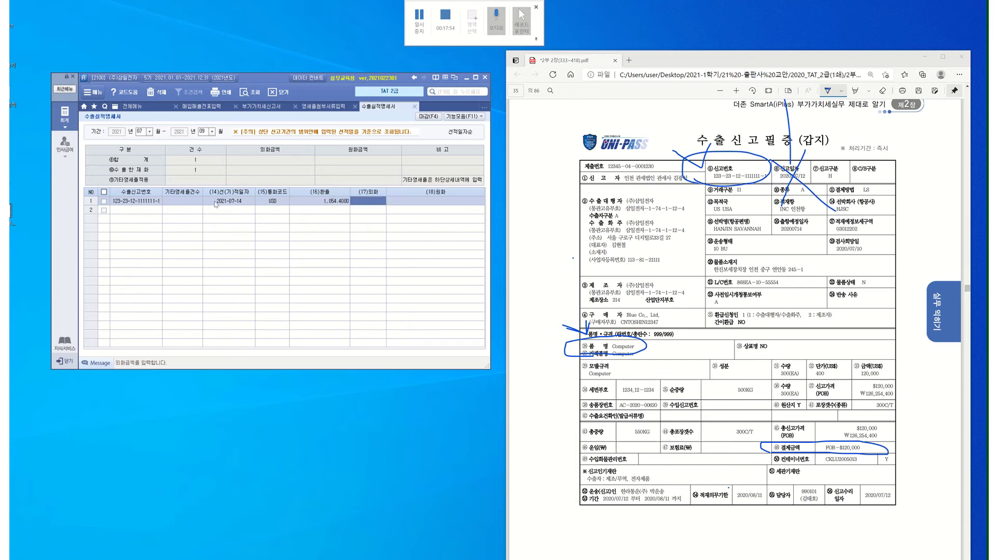
text(1200000)
key(Return)
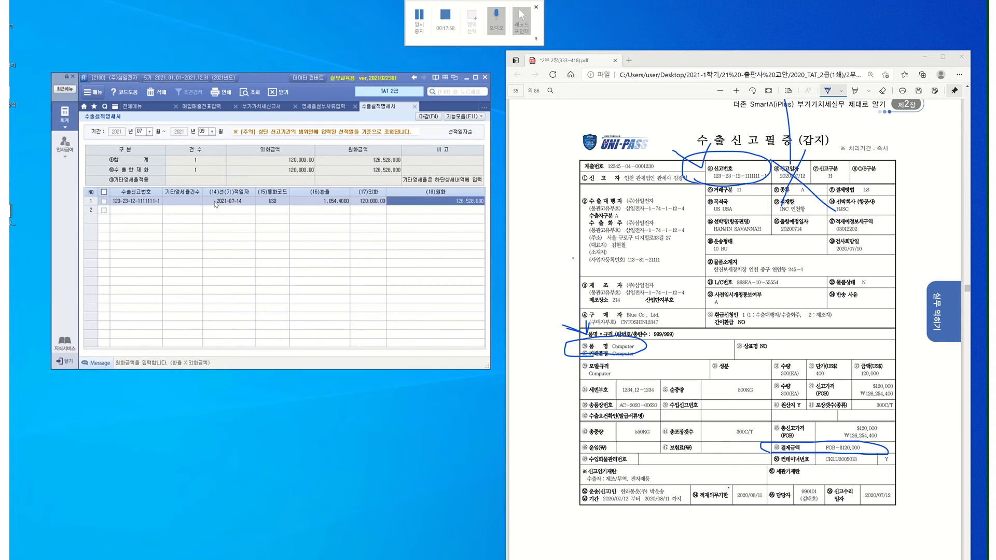
- Tick the 결제금액 item on the 수출신고필증 with the pen, complete the export row and reselect its 수출신고번호
drag(789, 447, 766, 424)
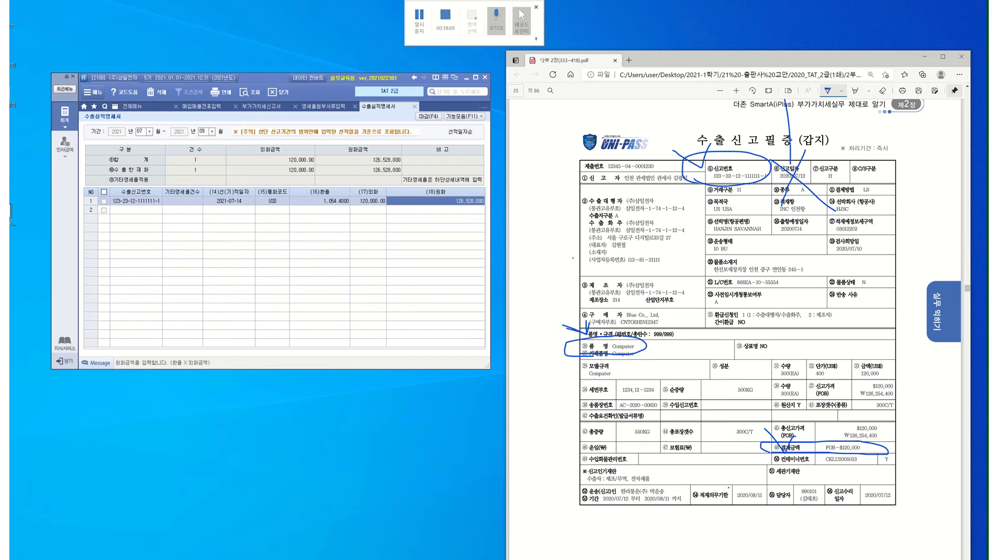
click(145, 214)
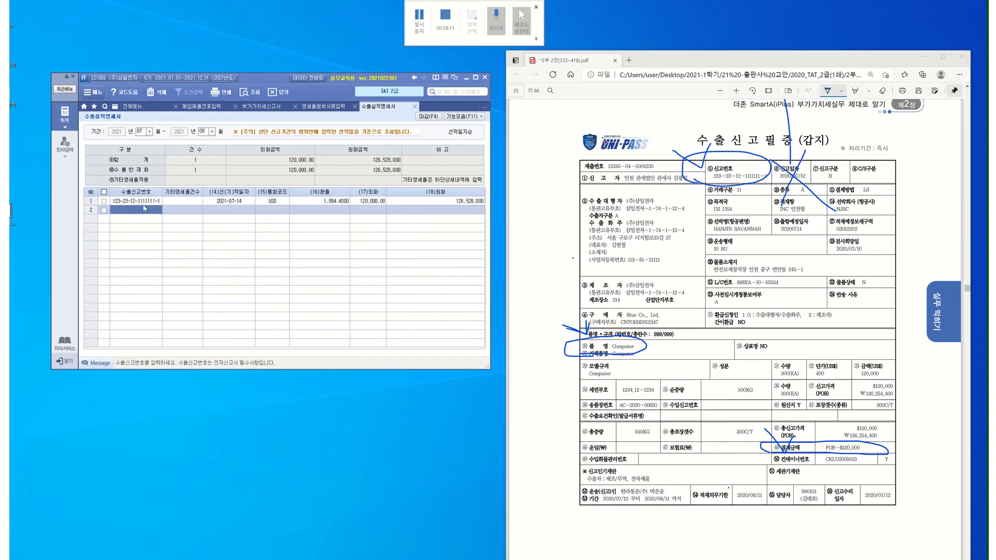
click(141, 203)
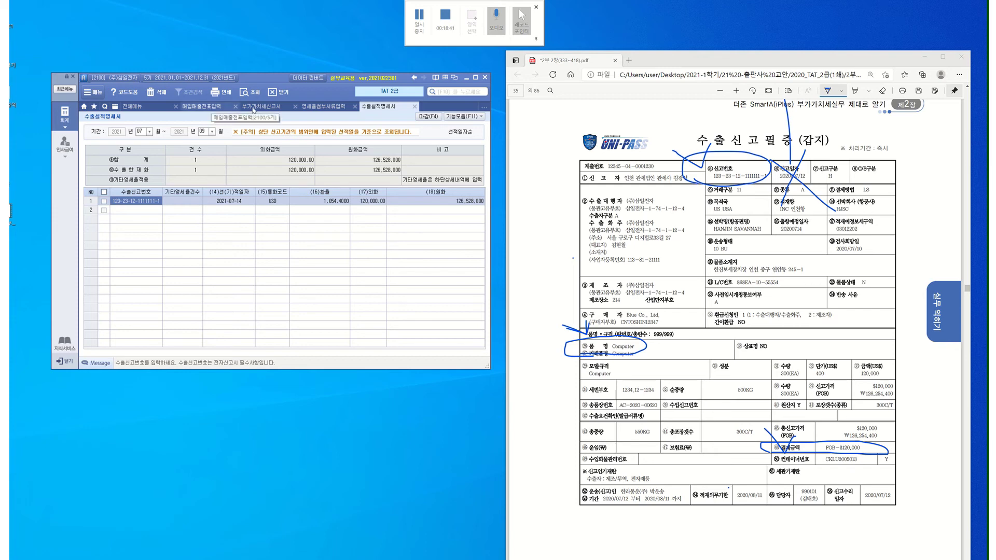
- Reload the July to September 부가가치세신고서 and check the sources of the 영세 세금계산서발급분 and 기타 amounts
click(267, 107)
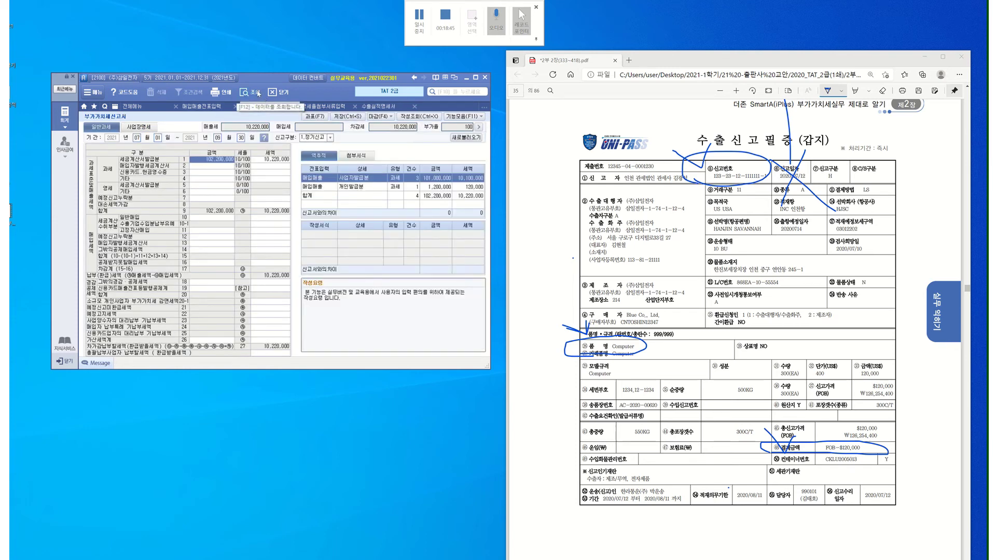
click(257, 93)
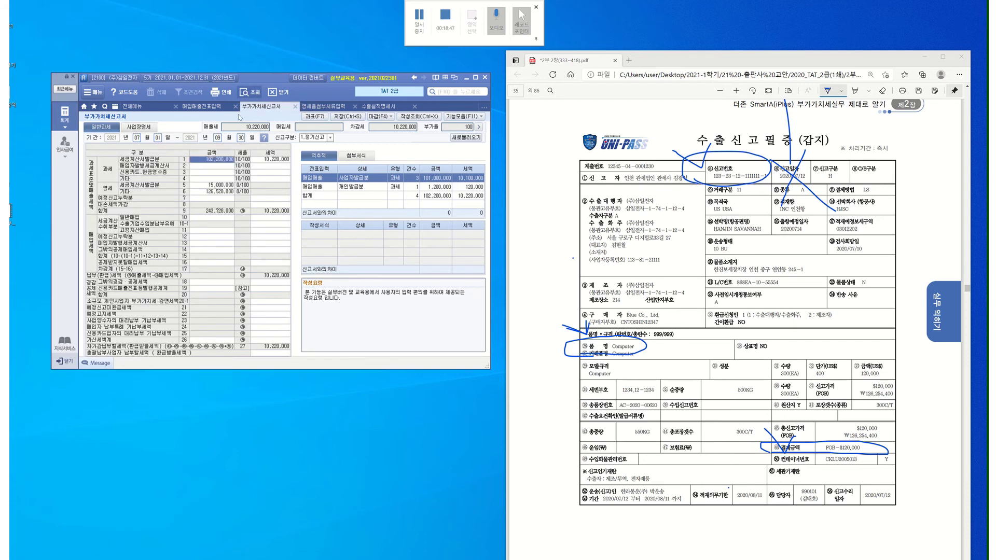
click(210, 186)
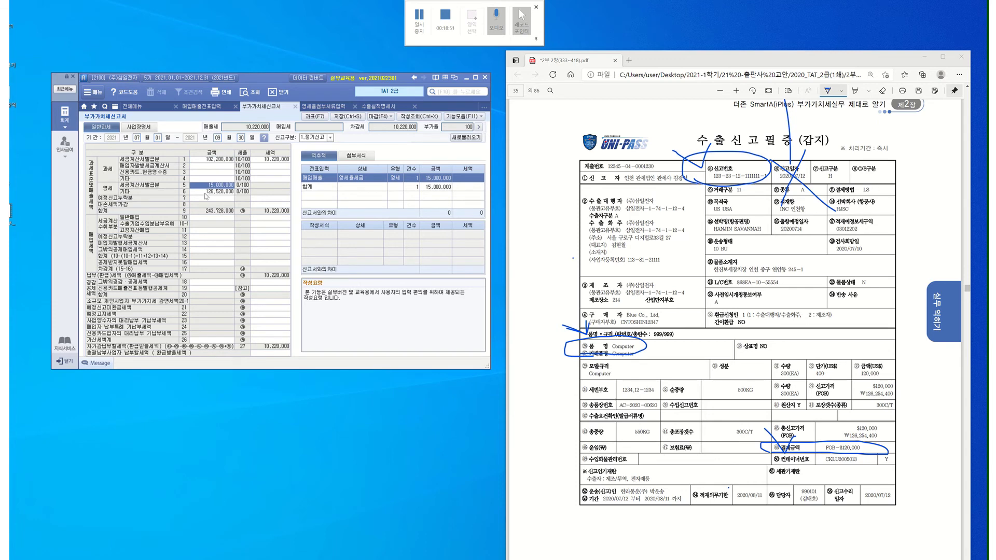
click(200, 181)
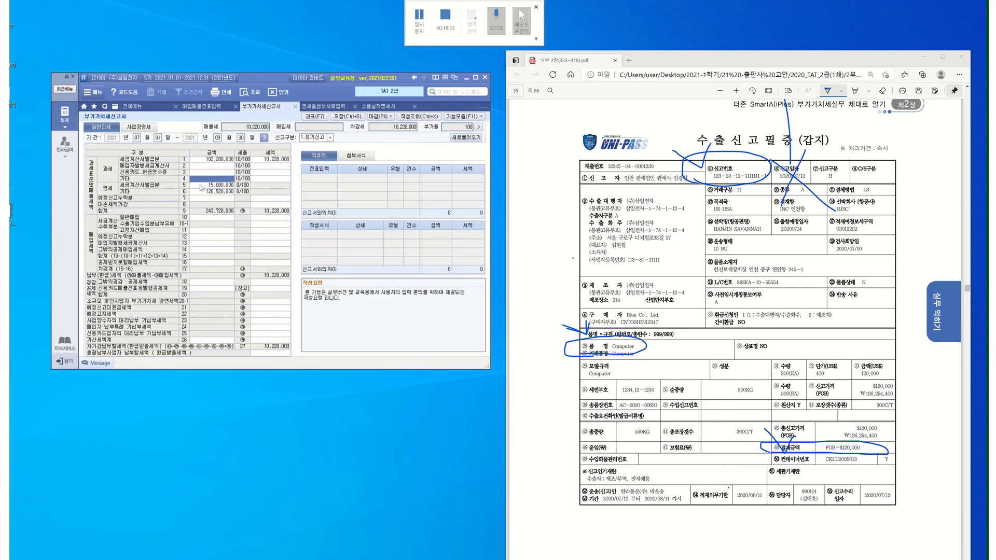
click(201, 186)
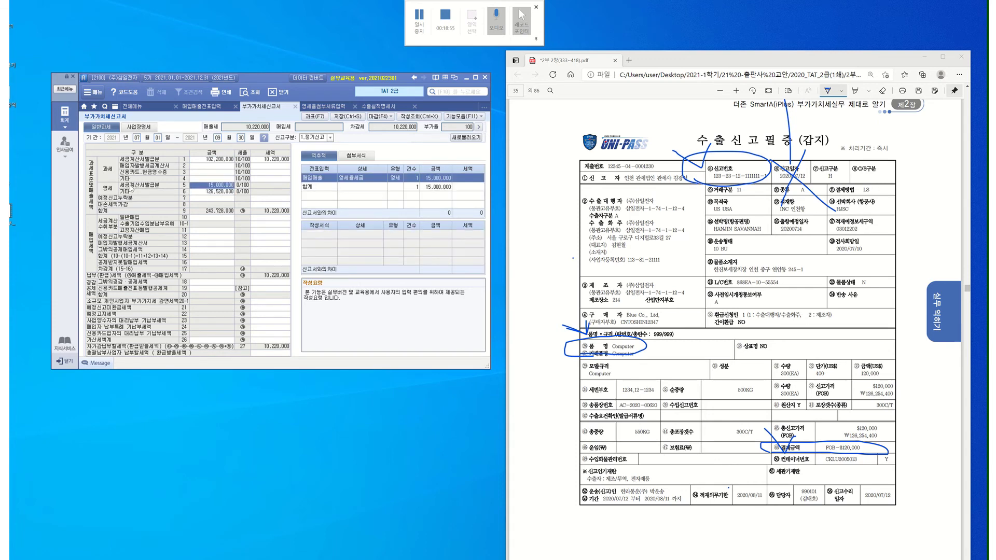
click(208, 192)
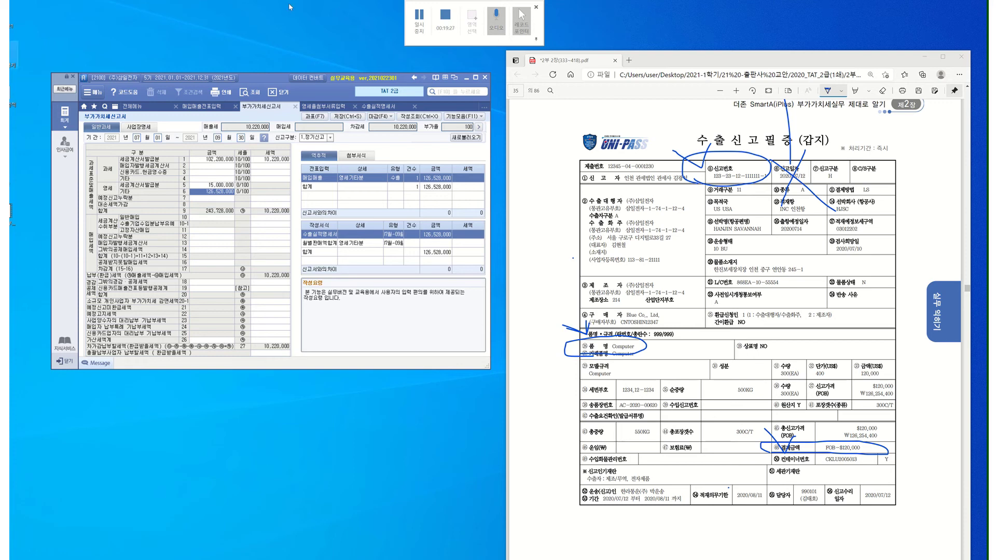
- Find the 면세매출 거래의 부가가치세신고 section in the textbook PDF and underline 기초생활필수품 and 면제되는 품목 with the pen
scroll(809, 276, down, 10)
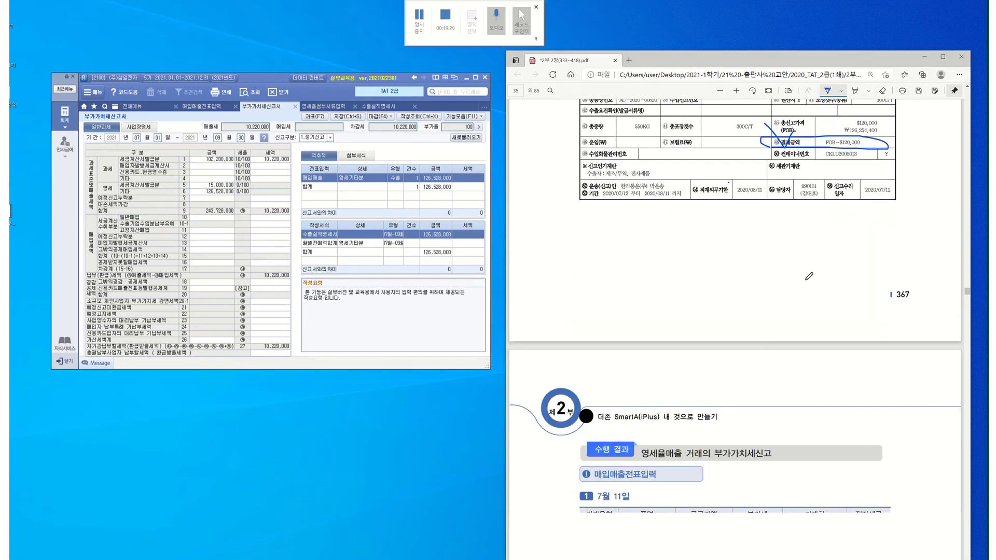
scroll(809, 276, down, 10)
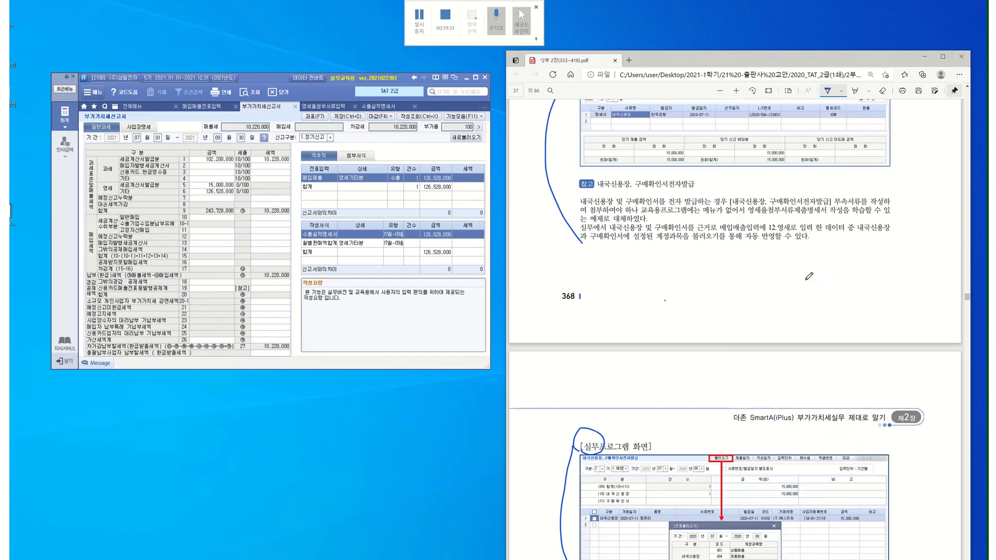
scroll(808, 276, down, 10)
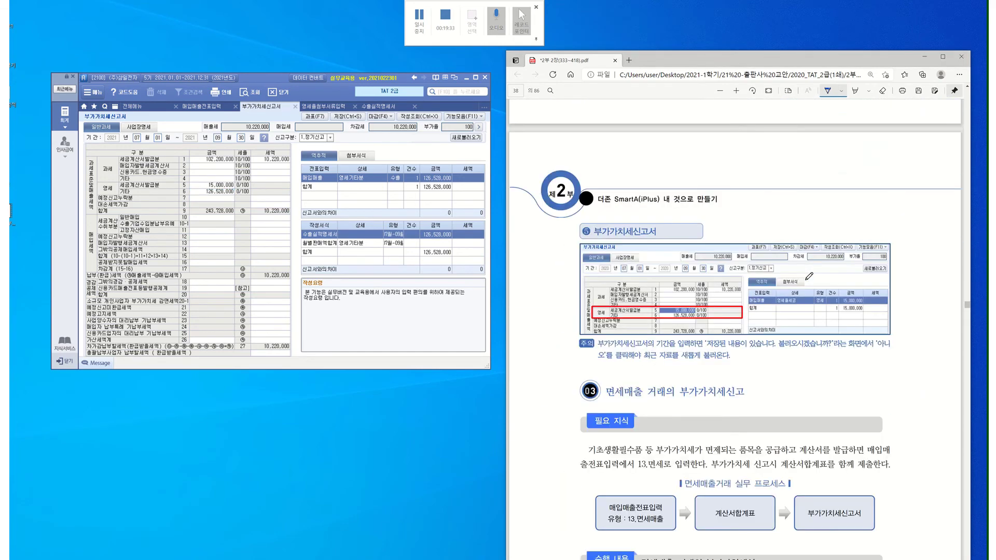
scroll(809, 276, down, 4)
scroll(808, 276, up, 5)
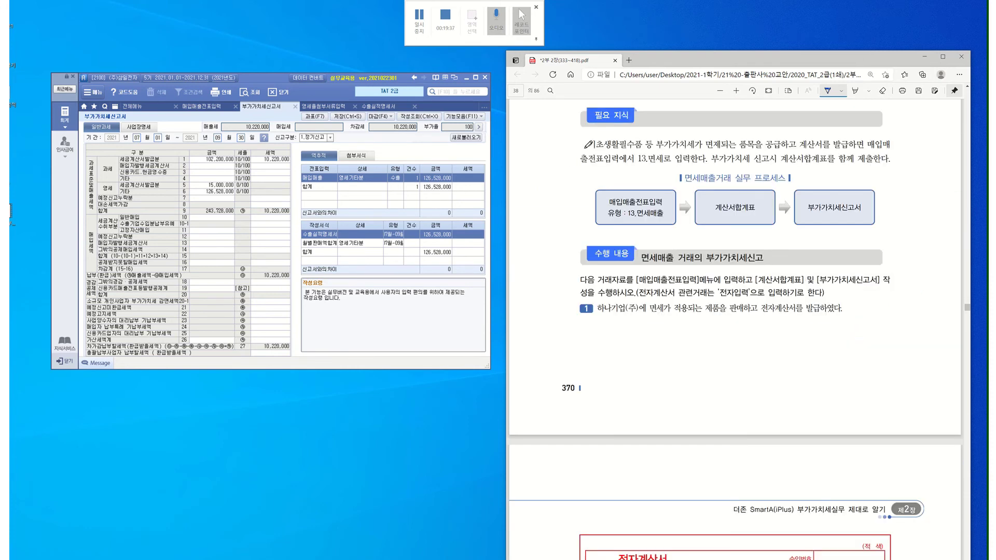
drag(591, 150, 643, 150)
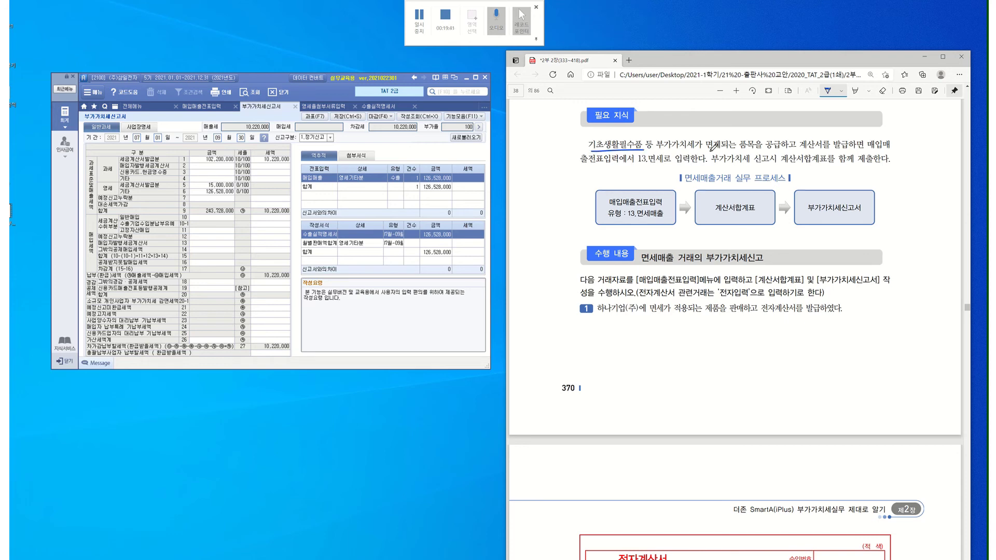
drag(693, 144, 789, 148)
- Mark the 전자계산서 with the pen: circle its title, 컴퓨터서적 and the July 17 date, and cross the space beside 공급가액
scroll(631, 210, down, 2)
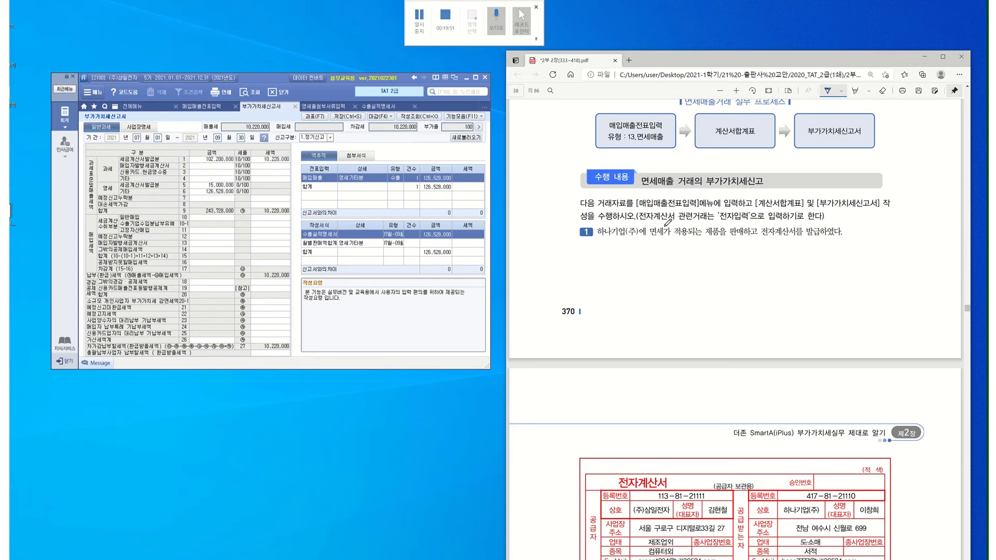
scroll(666, 298, down, 5)
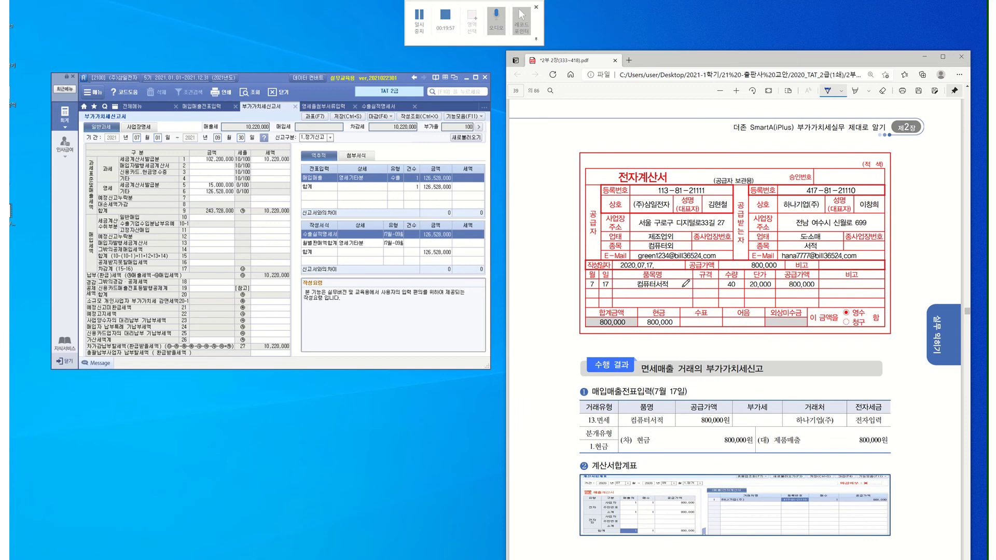
mouse_move(643, 280)
mouse_down()
mouse_move(636, 288)
mouse_move(679, 296)
mouse_move(643, 279)
mouse_up()
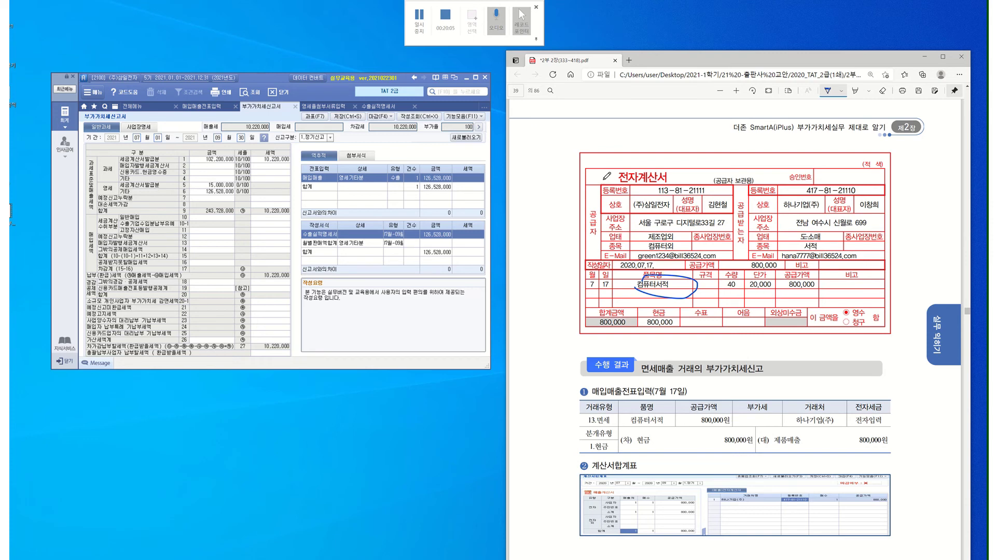
mouse_move(603, 181)
mouse_down()
mouse_move(674, 205)
mouse_move(602, 179)
mouse_move(608, 189)
mouse_up()
mouse_move(625, 140)
mouse_down()
mouse_move(623, 167)
mouse_move(666, 182)
mouse_up()
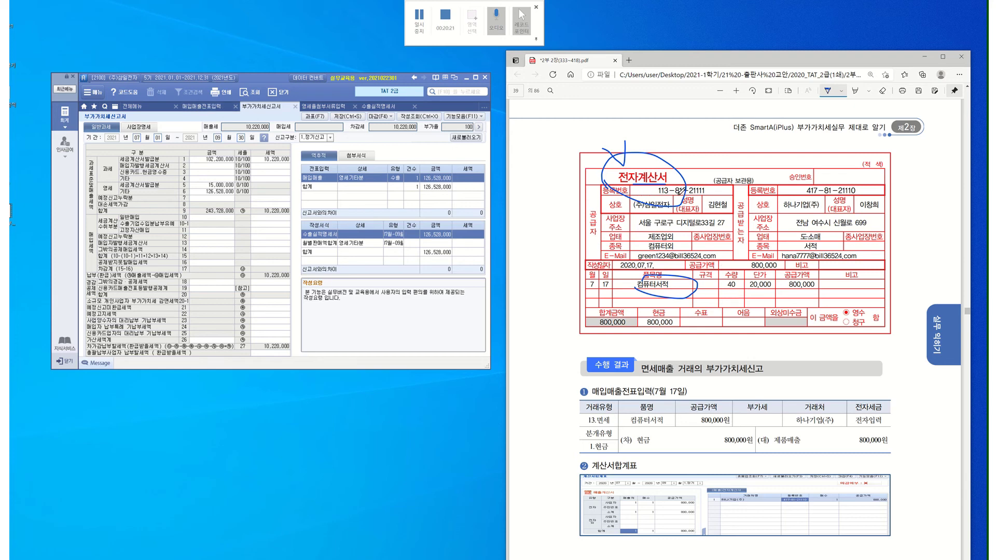
mouse_move(679, 191)
mouse_down()
mouse_move(780, 218)
mouse_move(821, 266)
mouse_move(806, 277)
mouse_move(863, 290)
mouse_move(836, 294)
mouse_move(848, 289)
mouse_up()
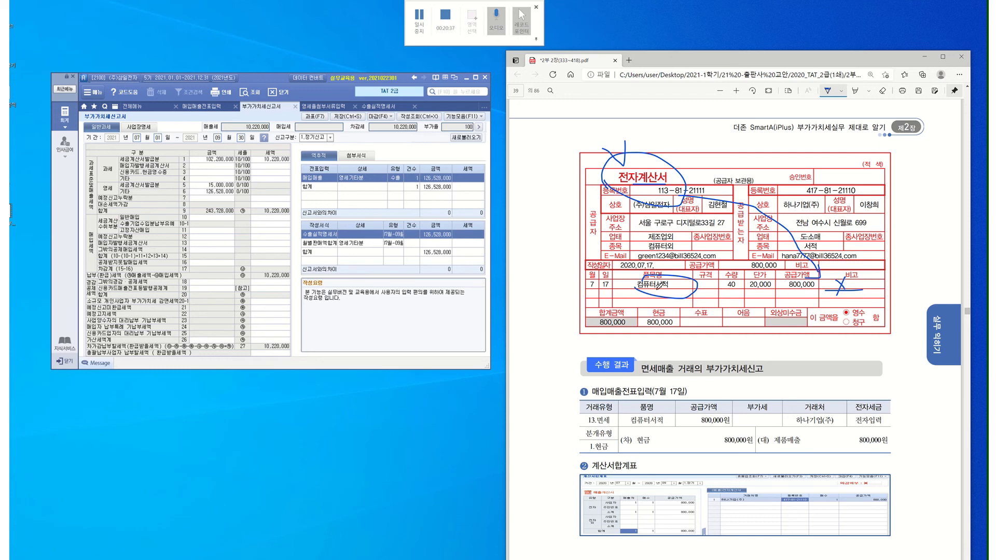
mouse_move(677, 285)
mouse_down()
mouse_move(648, 270)
mouse_move(672, 294)
mouse_up()
mouse_move(584, 294)
mouse_down()
mouse_move(610, 262)
mouse_move(577, 298)
mouse_move(585, 296)
mouse_up()
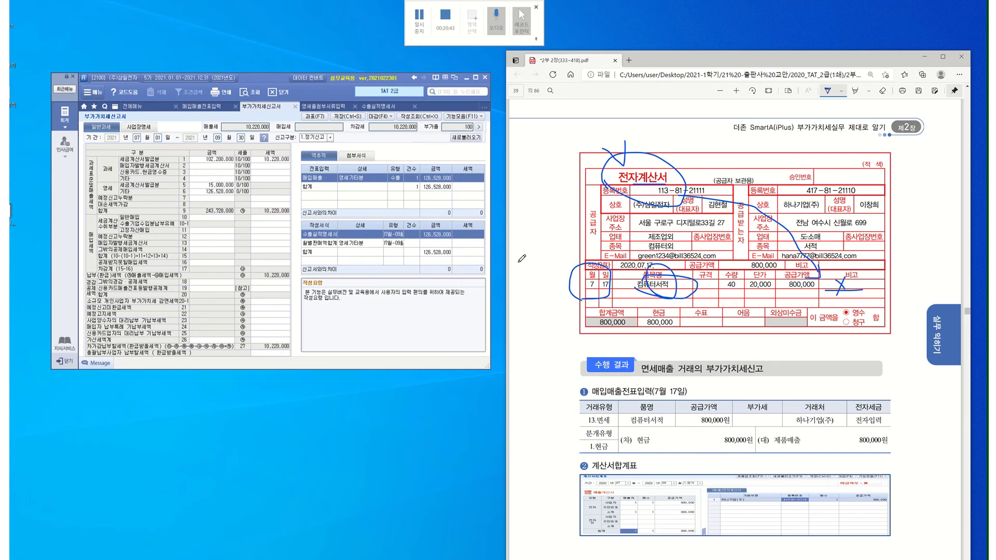
- Start a July 17 entry in 매입매출전표입력 with the sales type 13.면세
click(182, 106)
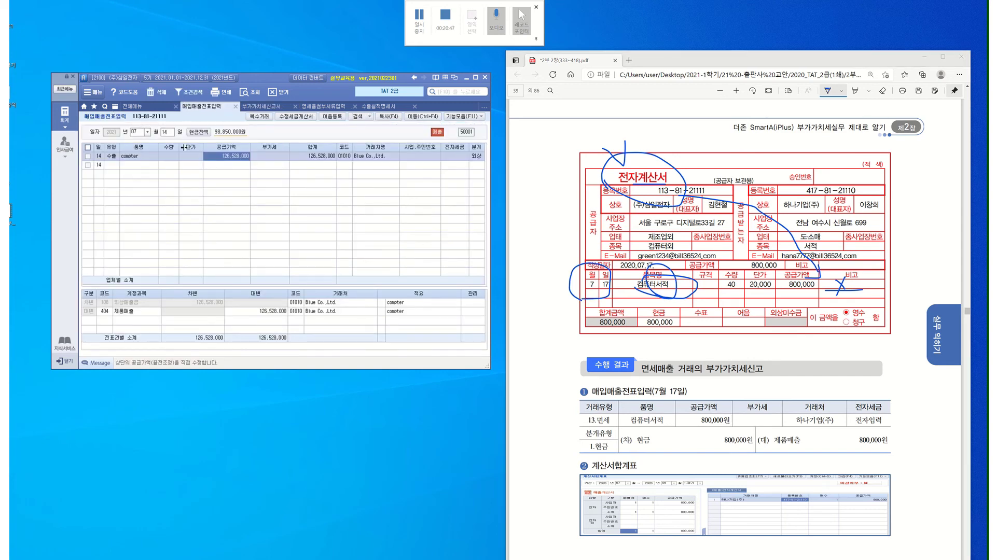
click(166, 133)
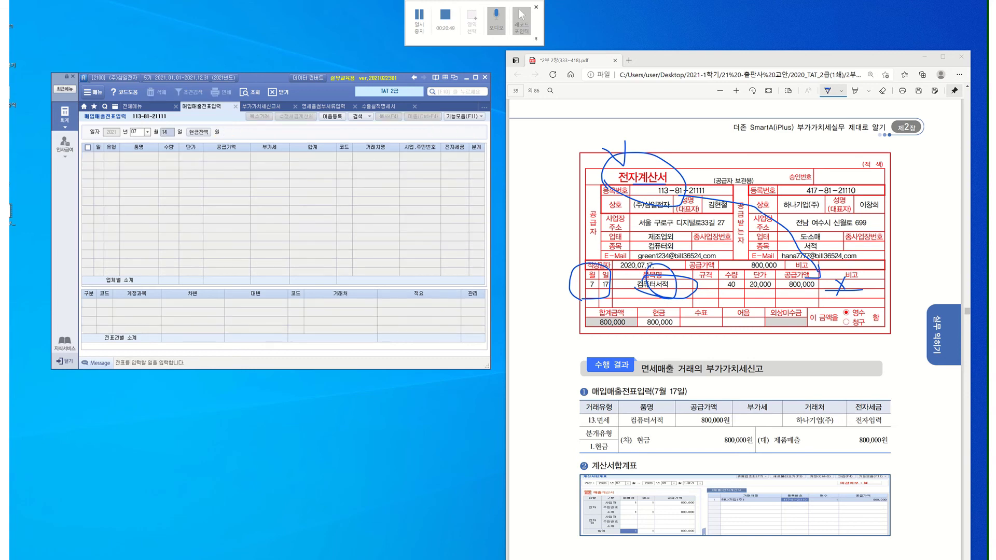
text(17)
key(Return)
key(Return)
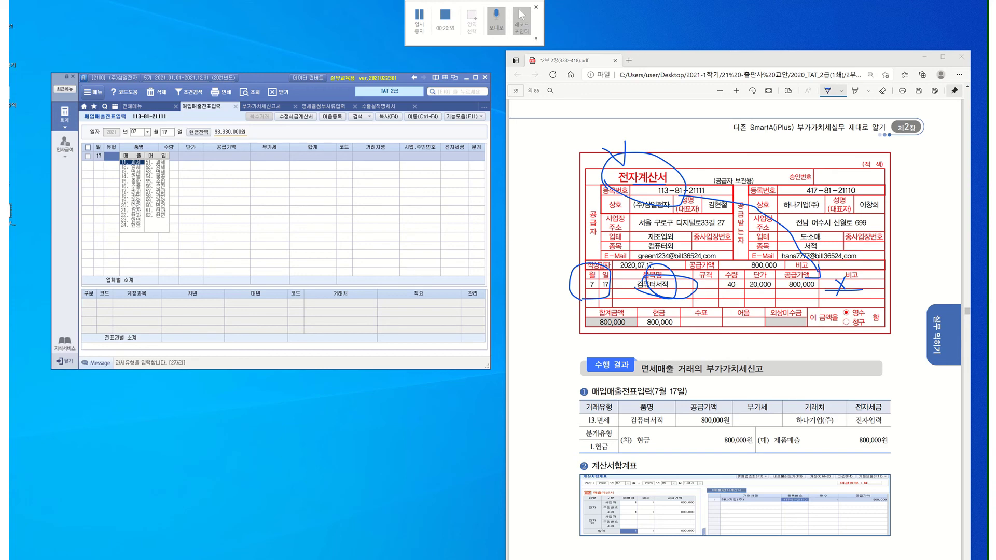
click(133, 173)
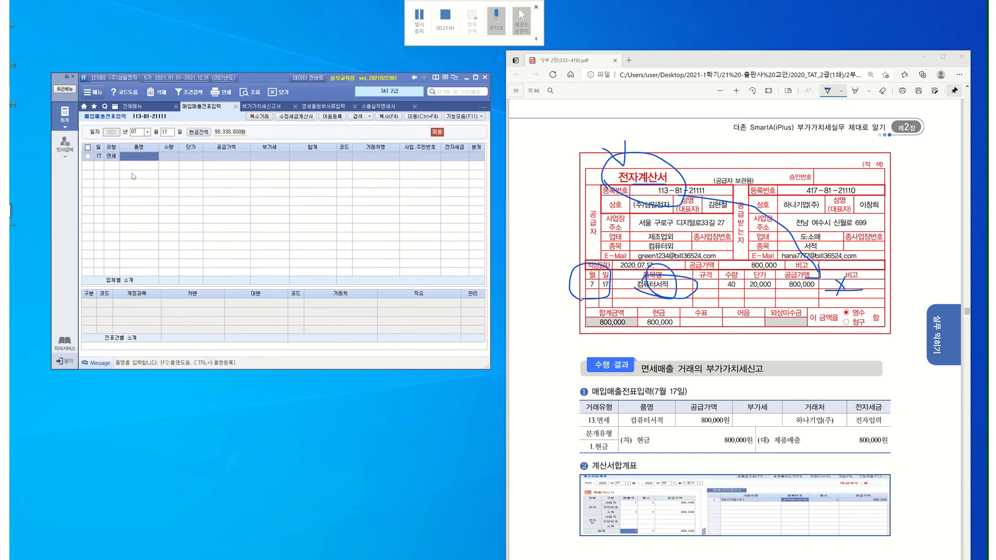
- Enter 컴퓨터서적 as the 품명, with a 수량 of 40 and a 단가 of 20,000
text(컴퓨)
text(컴퓨터서적)
key(Return)
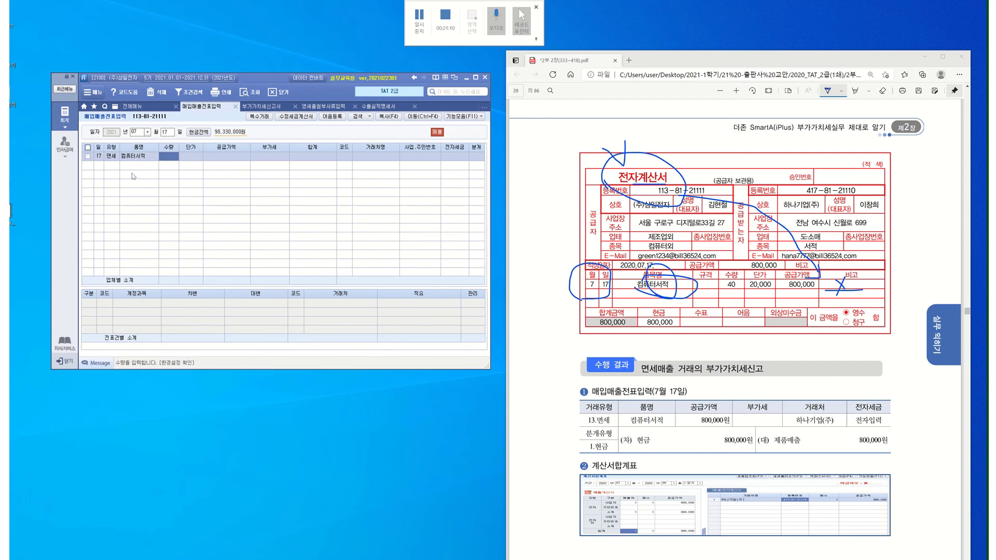
text(40)
key(Return)
text(200000)
key(Return)
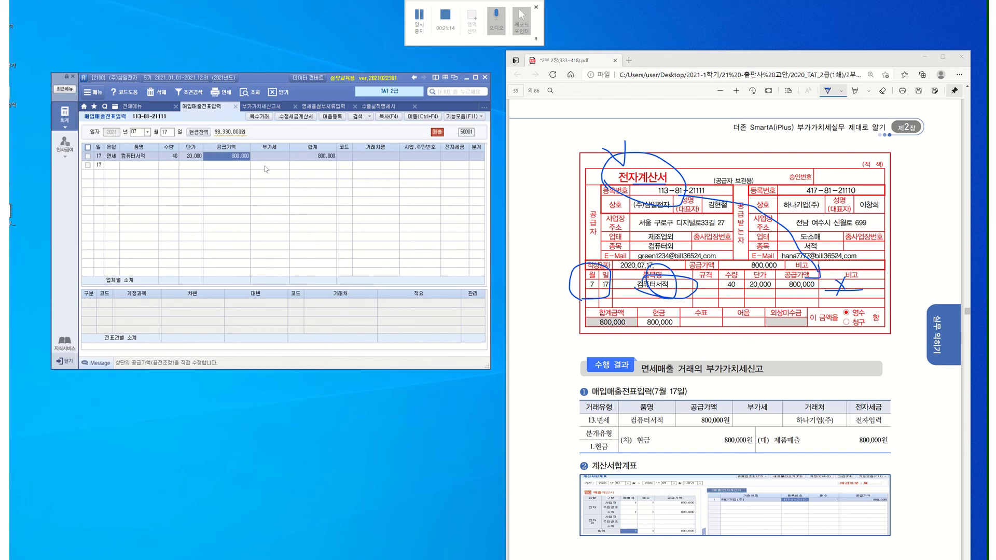
- Assign 하나기업(주) as the 거래처, and set the entry to 전자입력 with 현금 as its 분개 type
click(345, 157)
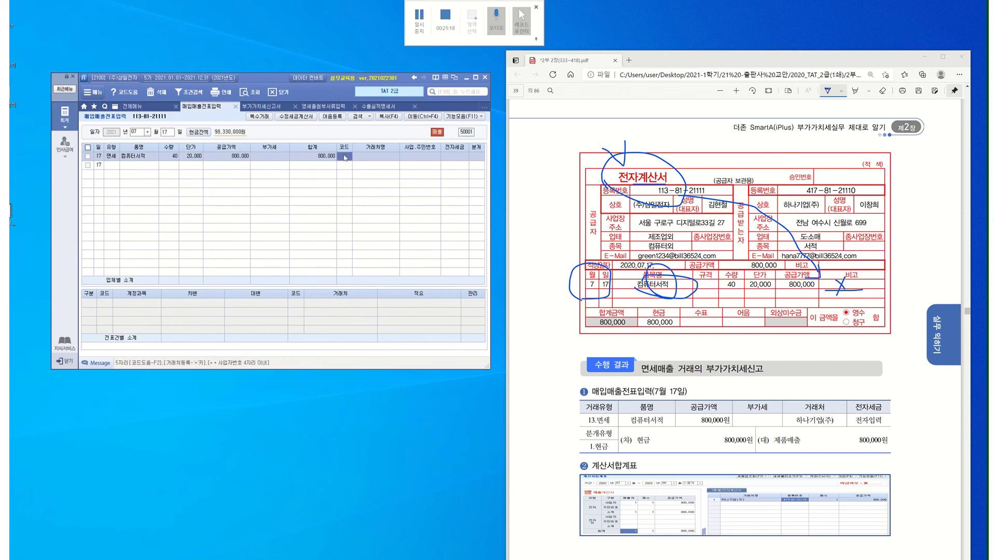
key(F2)
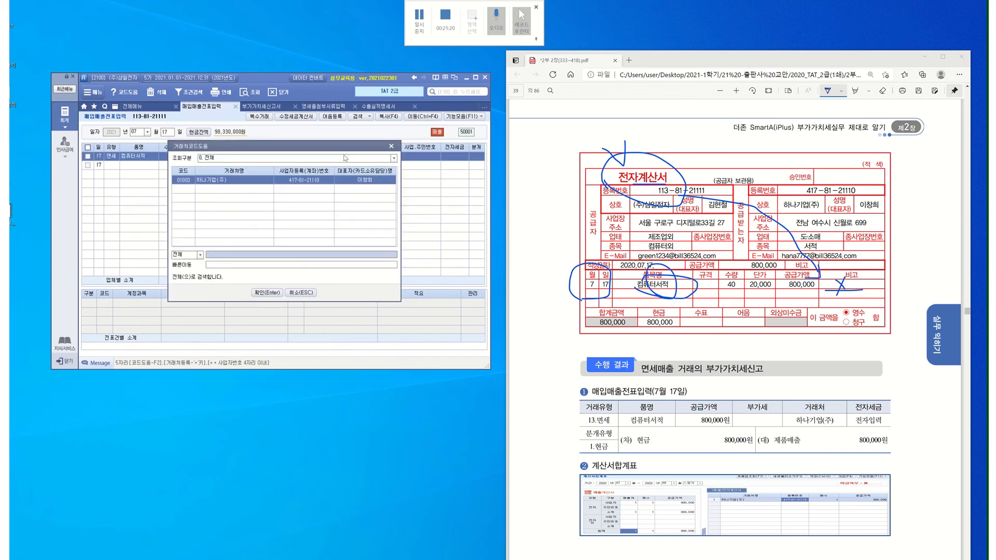
key(Return)
text(1)
key(Return)
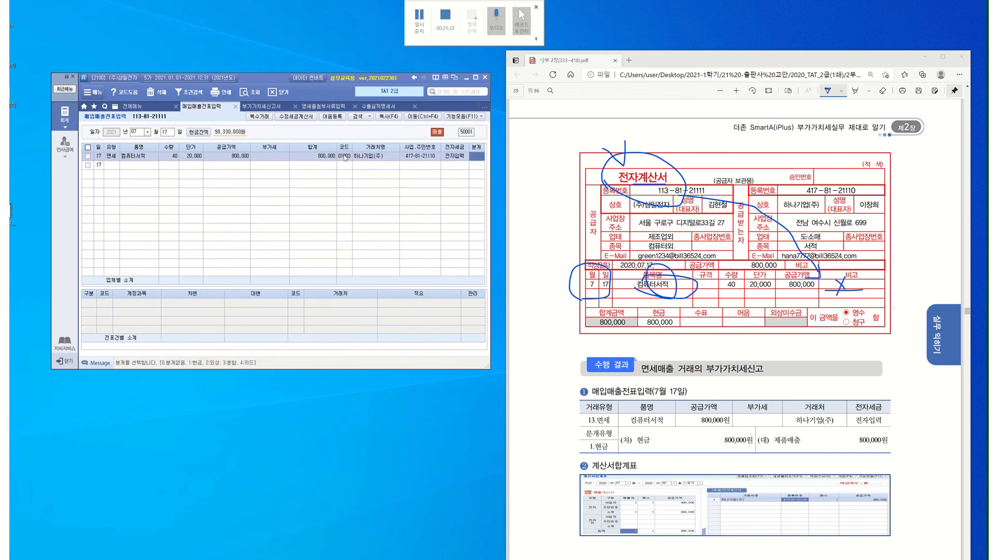
text(1)
key(Return)
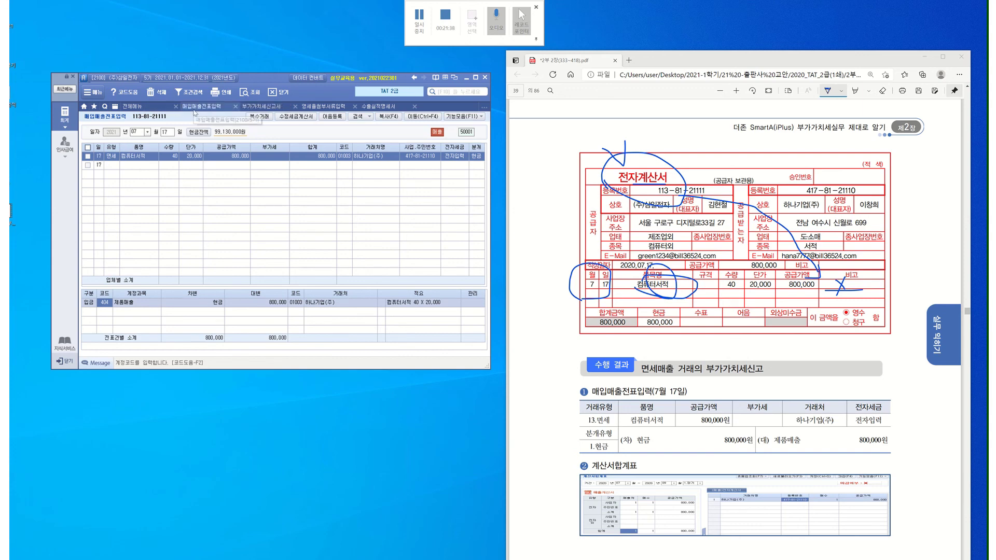
click(325, 159)
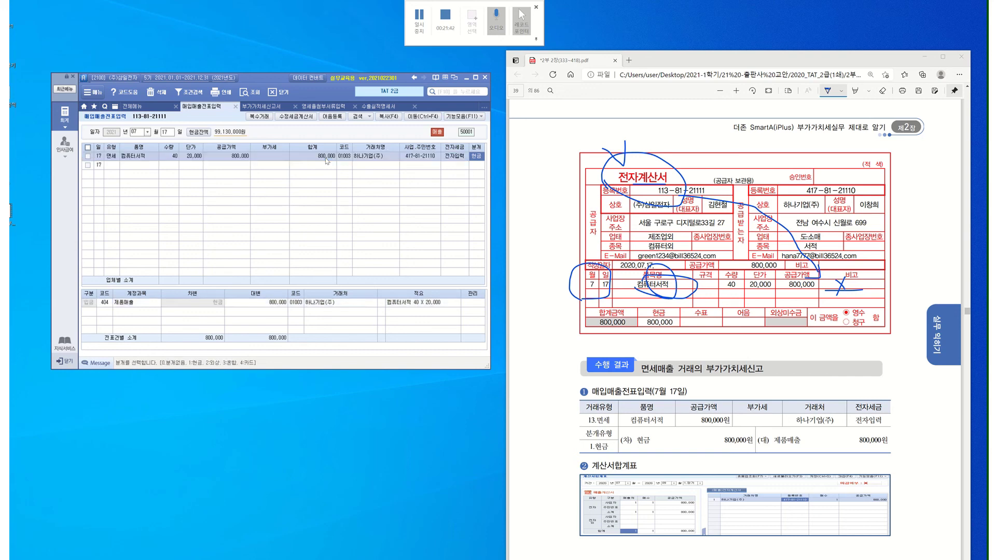
- Reload the July to September 부가가치세신고서, open its 과세표준명세 and find the matching textbook figure
click(271, 108)
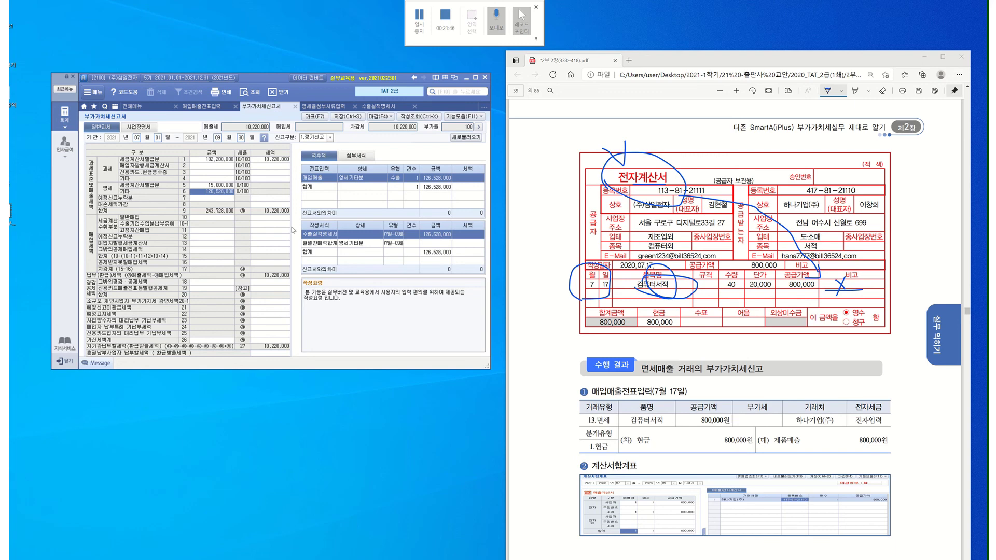
click(248, 94)
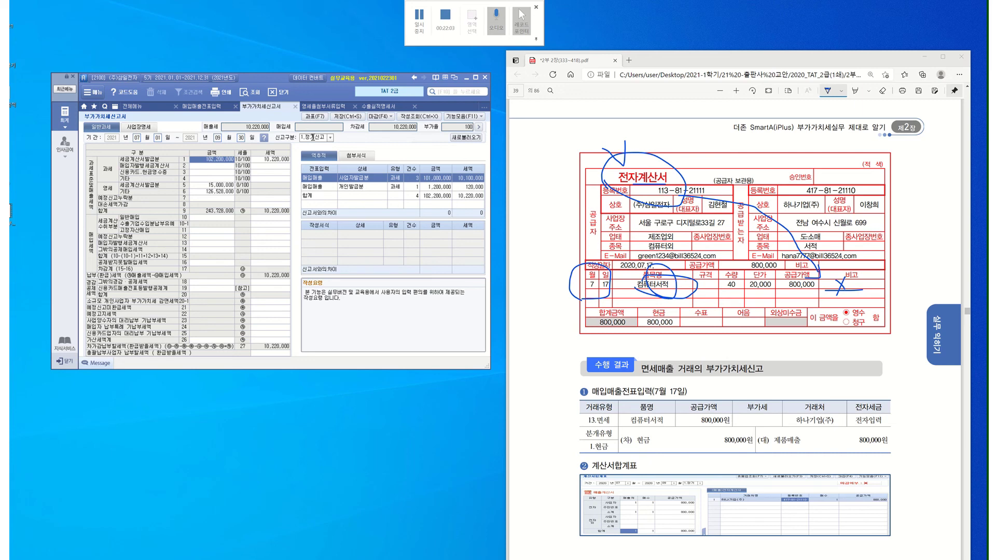
key(F7)
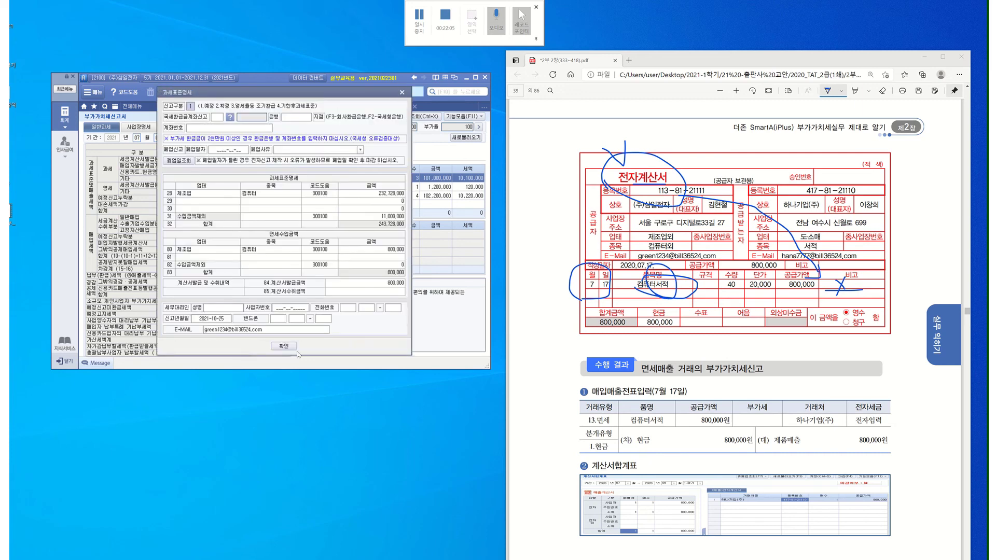
scroll(762, 258, down, 10)
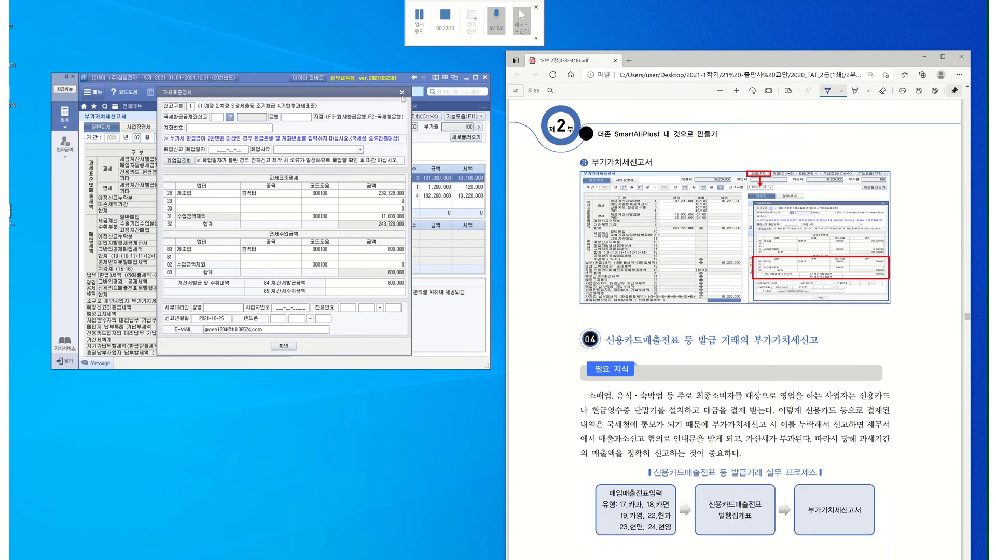
- Reopen the 과세표준명세, check the 수입금액제외 and 면세수입금액 total amounts, and close it
click(402, 92)
click(311, 117)
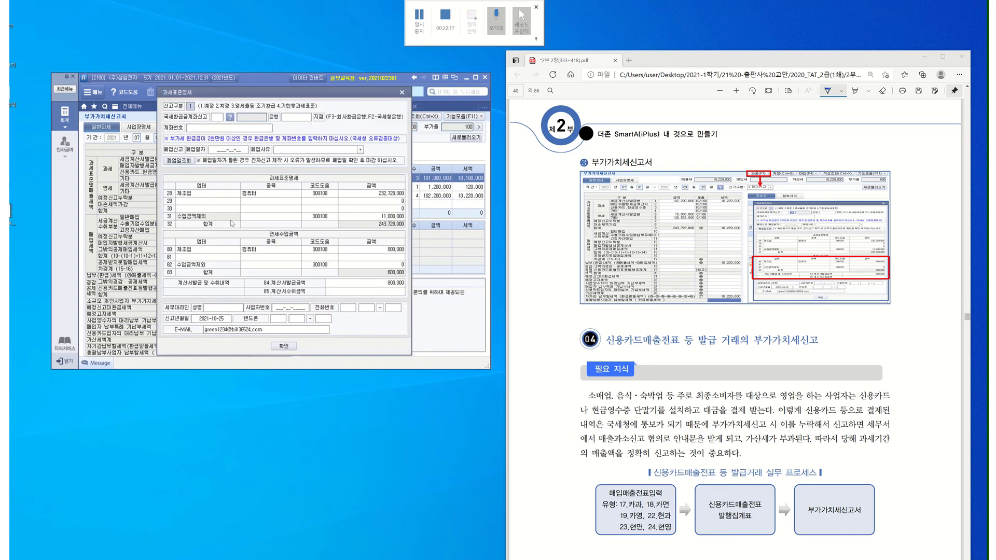
click(371, 218)
click(372, 265)
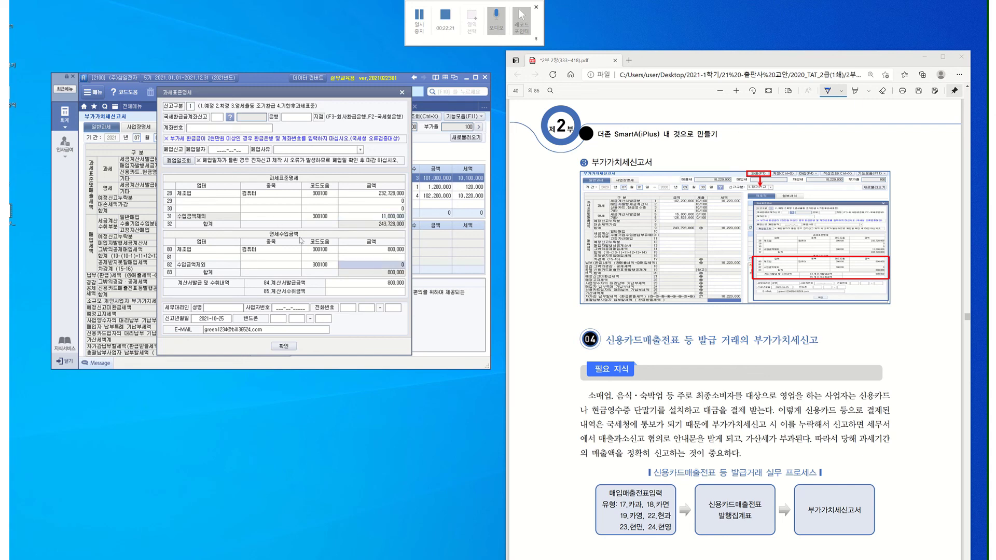
click(367, 273)
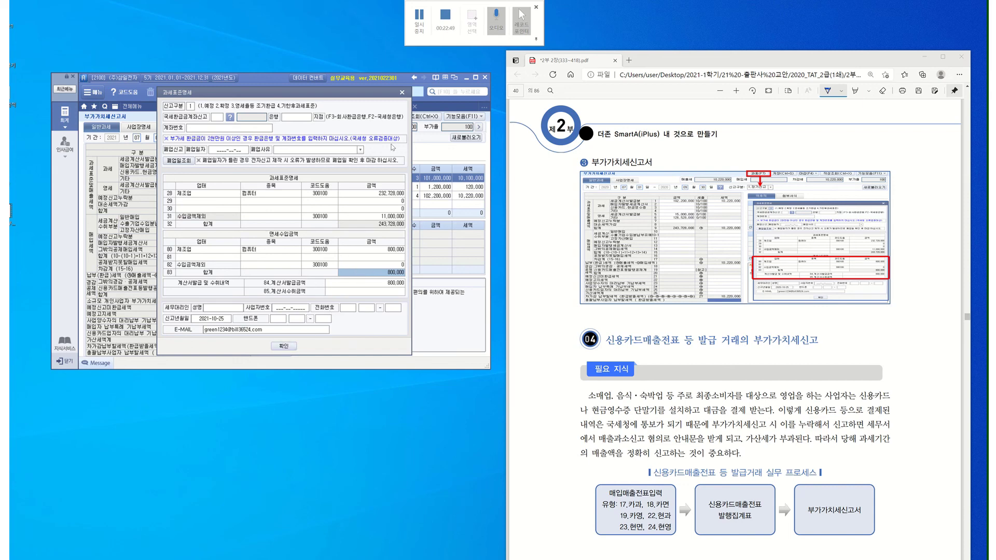
click(402, 93)
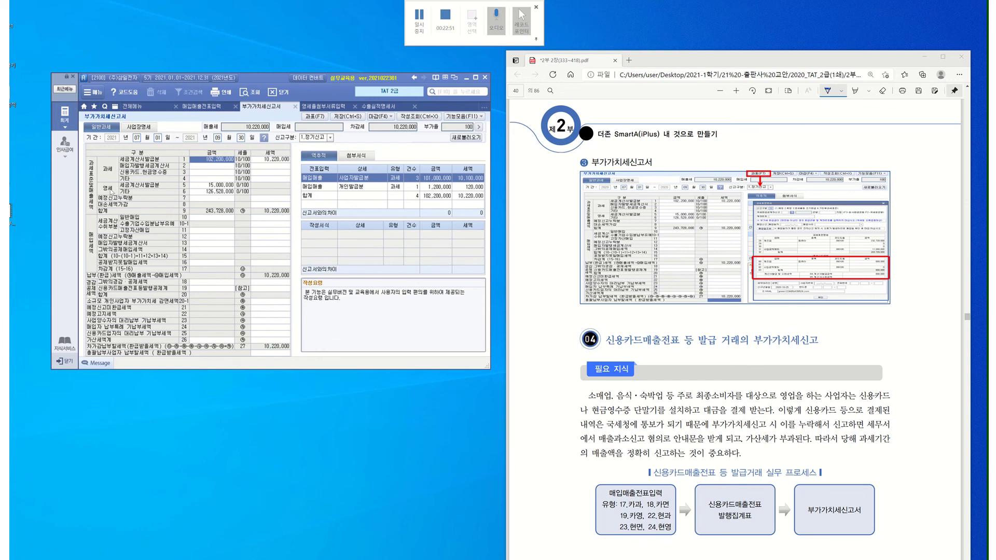
- Show the 과세표준명세 again and mark the textbook figure with a circle around 면세수입금액, a tick at 과표 and a star
click(317, 117)
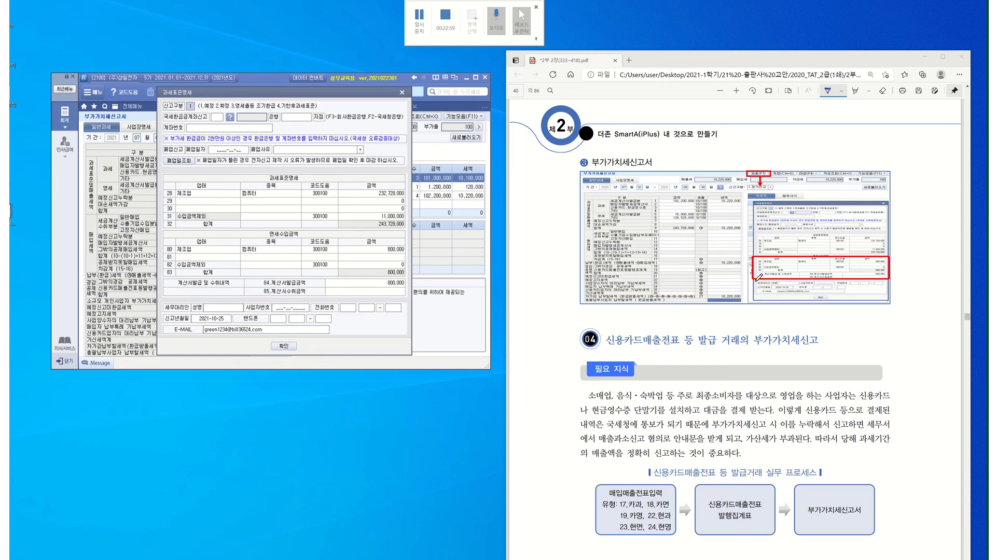
mouse_move(780, 280)
mouse_down()
mouse_move(827, 294)
mouse_move(786, 256)
mouse_move(779, 284)
mouse_up()
drag(758, 157, 756, 195)
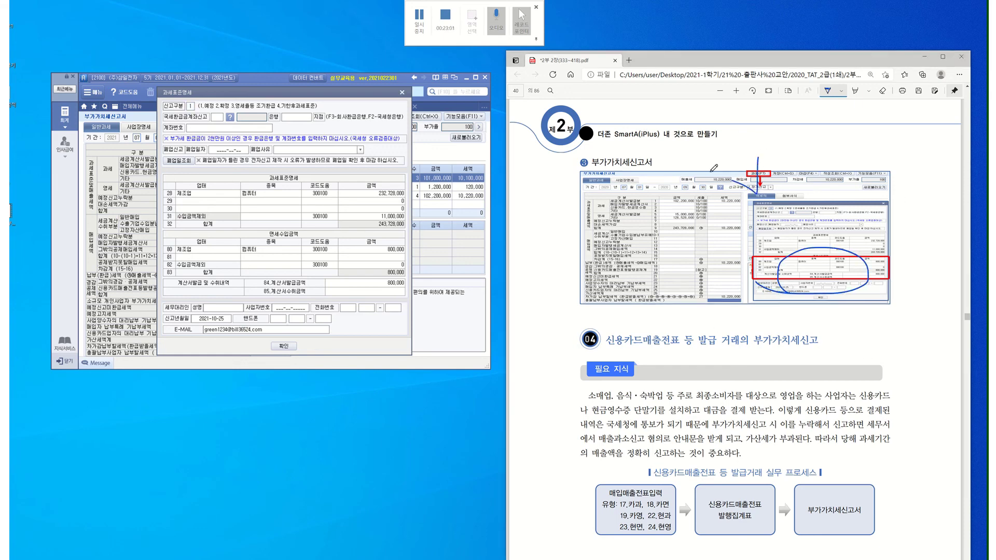
mouse_move(688, 155)
mouse_down()
mouse_move(705, 154)
mouse_move(672, 161)
mouse_move(683, 177)
mouse_up()
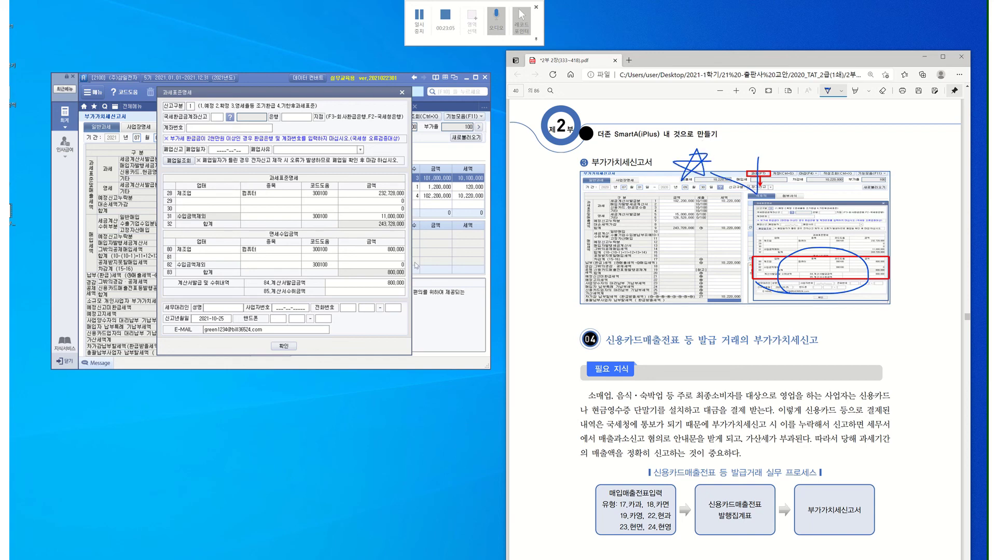